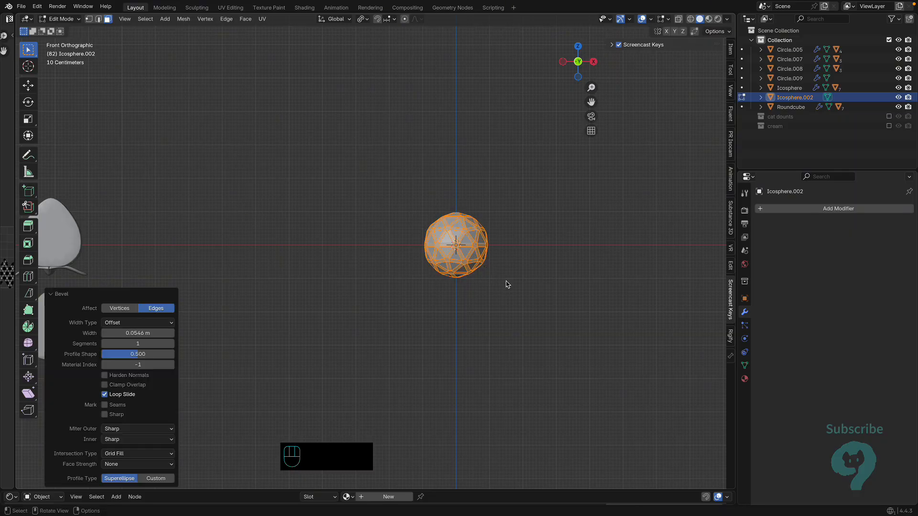
- Invert the bevelled icosphere's face selection, inset those faces about 0.064 m, and scale them around the Median Point to about 0.927
{"action": "key", "text": "super+i"}
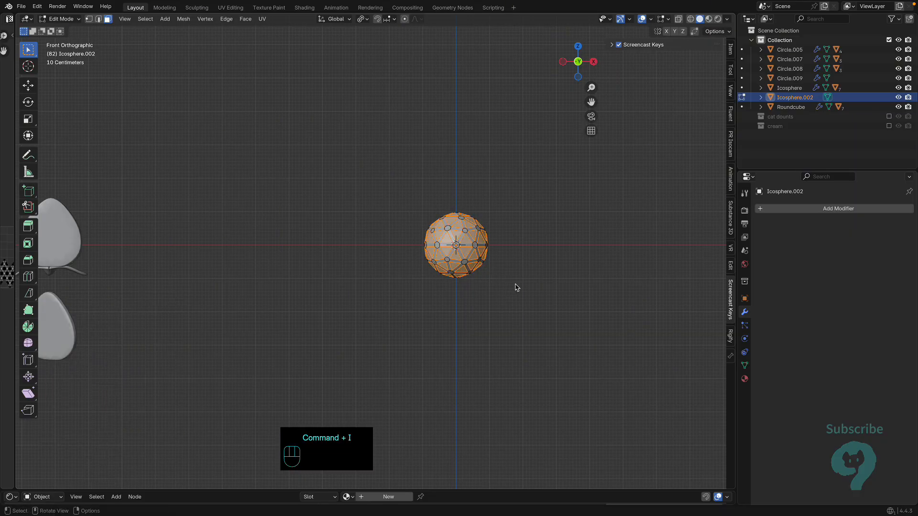
{"action": "key", "text": "i"}
{"action": "left_click", "coordinate": [540, 299]}
{"action": "key", "text": "period"}
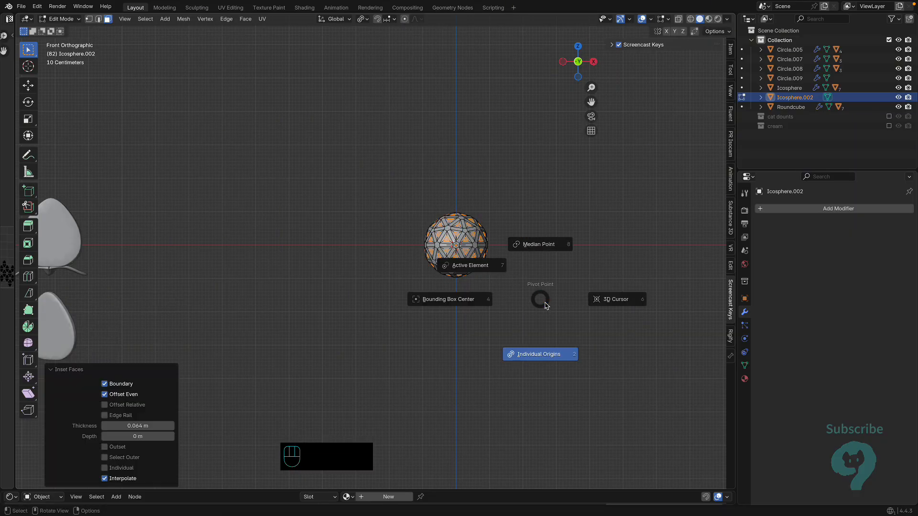
{"action": "left_click", "coordinate": [552, 247]}
{"action": "key", "text": "s"}
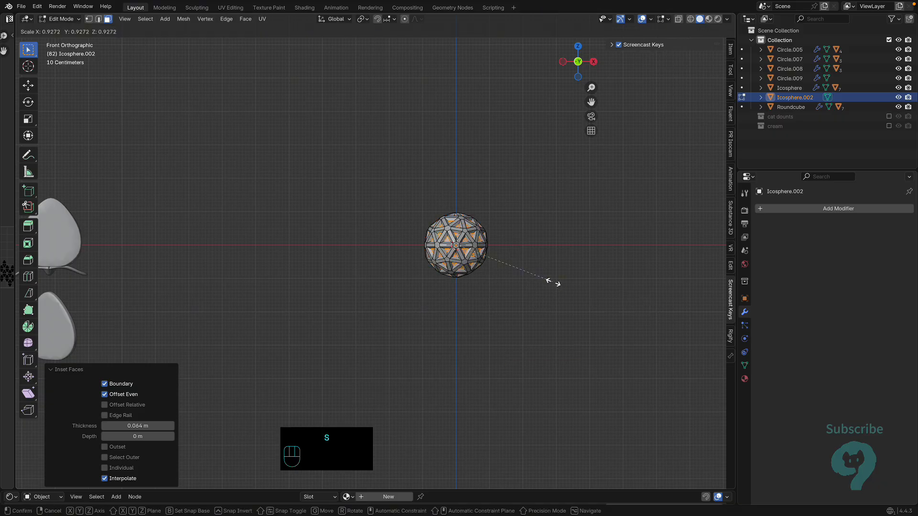
{"action": "left_click", "coordinate": [552, 282]}
- Separate the inset faces into their own object and add a level 2 subdivision to both icosphere objects
{"action": "key", "text": "p"}
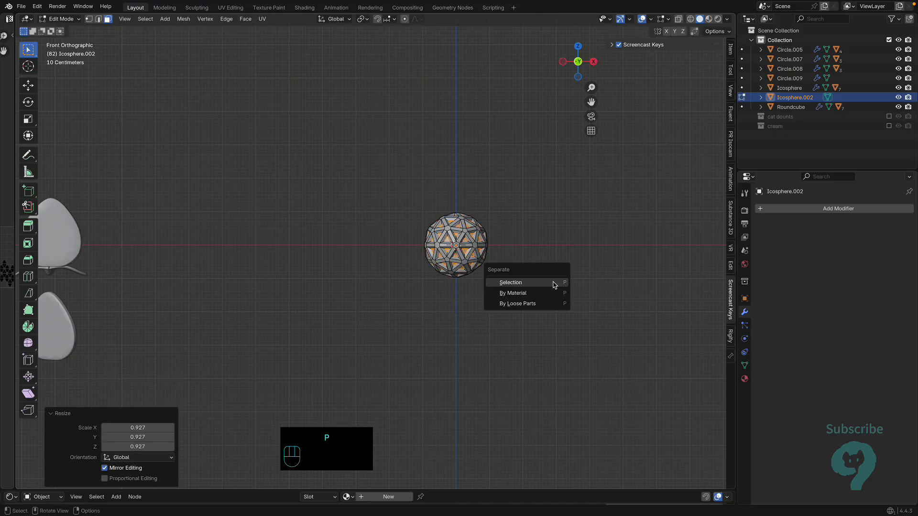
{"action": "left_click", "coordinate": [553, 283]}
{"action": "key", "text": "Tab"}
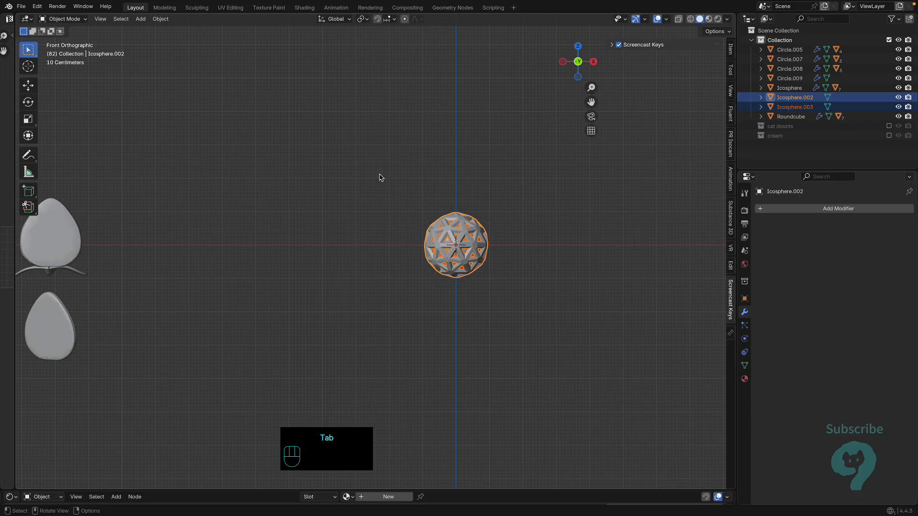
{"action": "left_click_drag", "start_coordinate": [380, 177], "coordinate": [490, 282]}
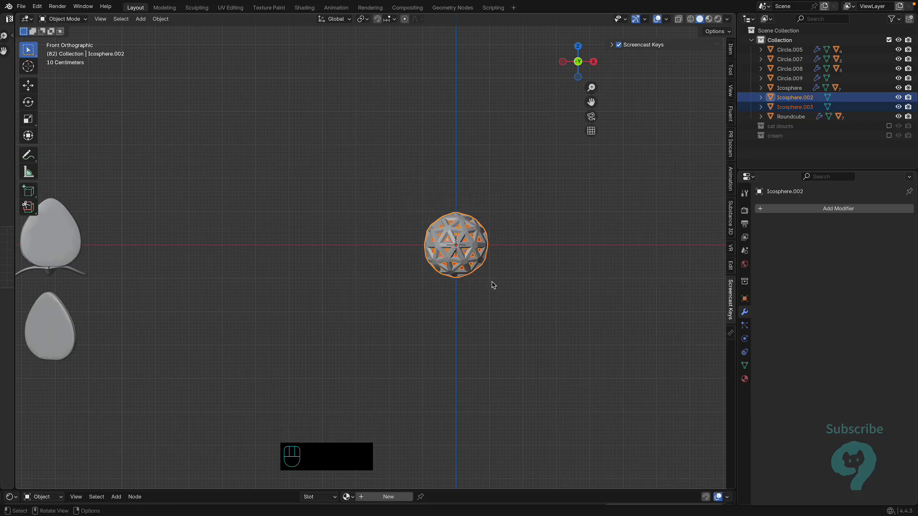
{"action": "key", "text": "ctrl+2"}
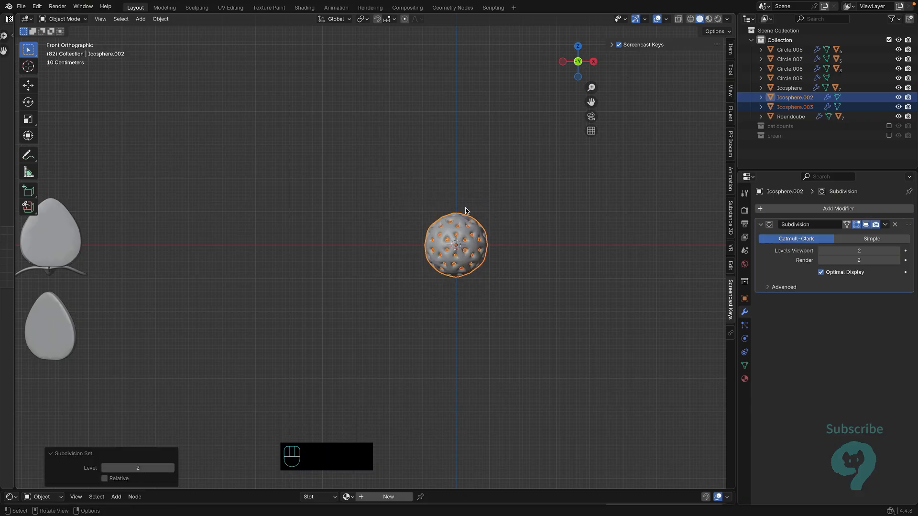
- Enter mesh editing on both icosphere objects and enable proportional editing with Sharp falloff
{"action": "key", "text": "Tab"}
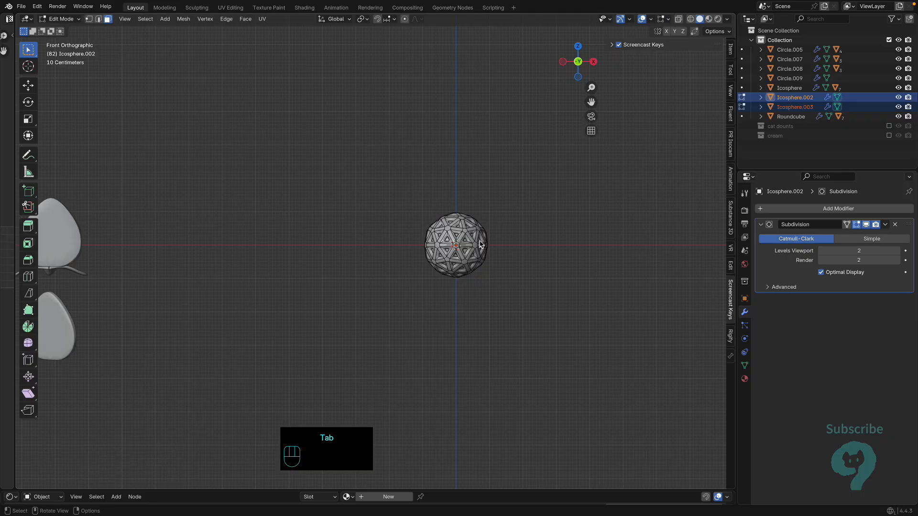
{"action": "left_click", "coordinate": [404, 19]}
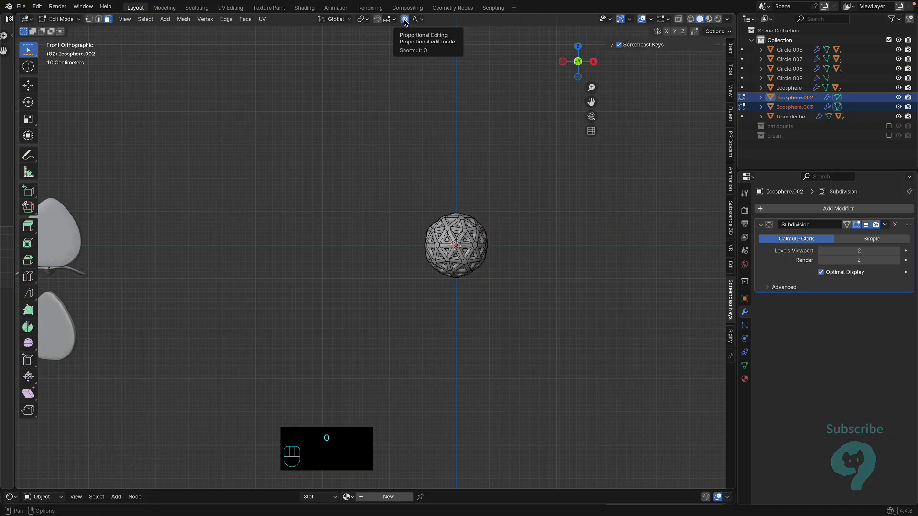
{"action": "left_click", "coordinate": [417, 19]}
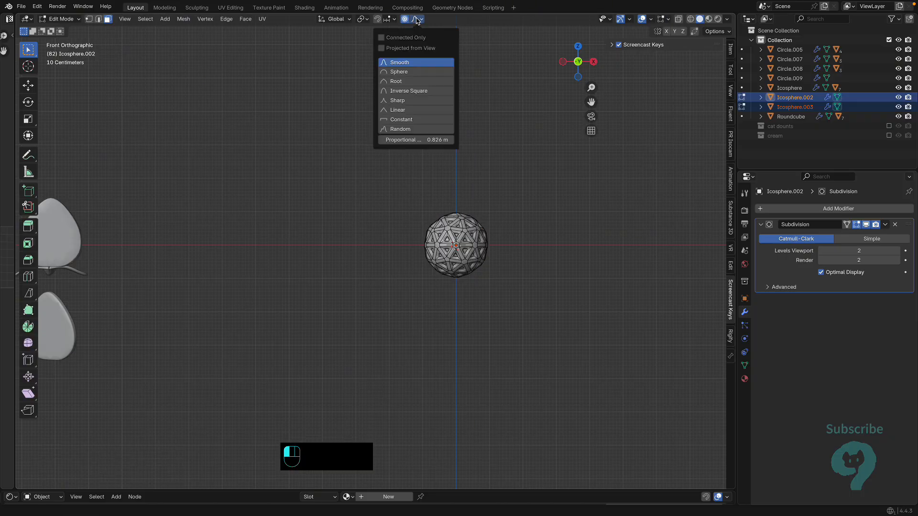
{"action": "left_click", "coordinate": [400, 102]}
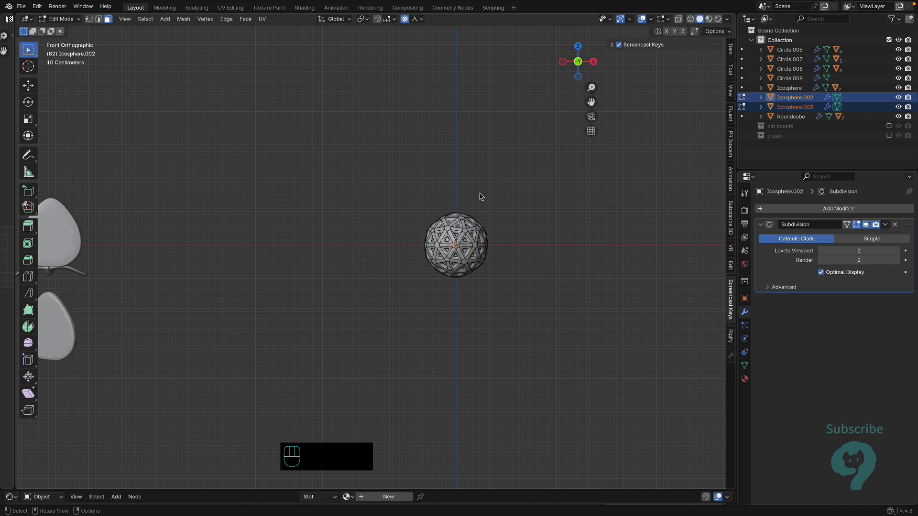
- Select the sphere's top vertices through the mesh and raise them about 0.4 m along Z with a proportional size of about 1.33 m
{"action": "key", "text": "alt+z"}
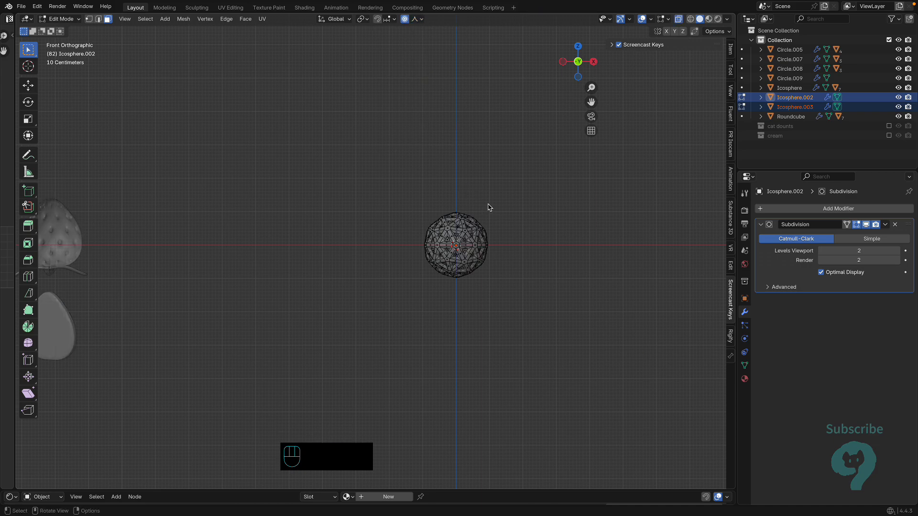
{"action": "key", "text": "1"}
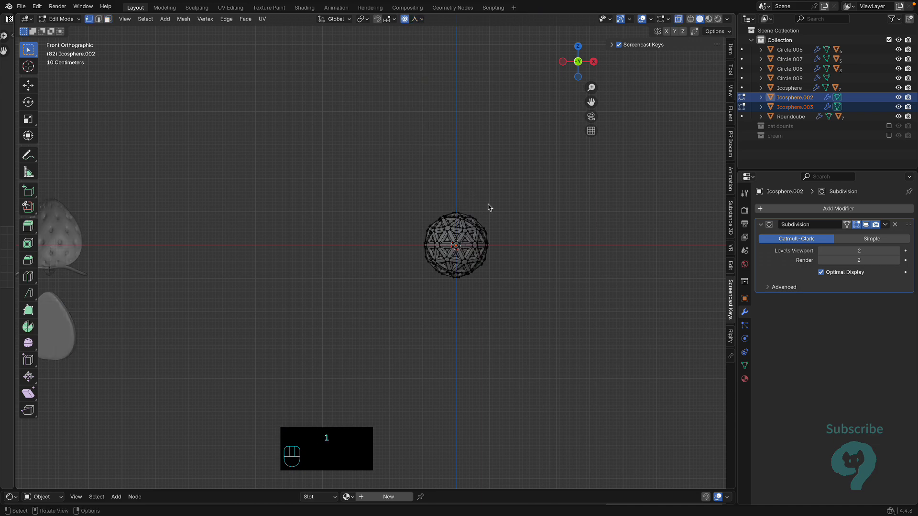
{"action": "left_click", "coordinate": [448, 205]}
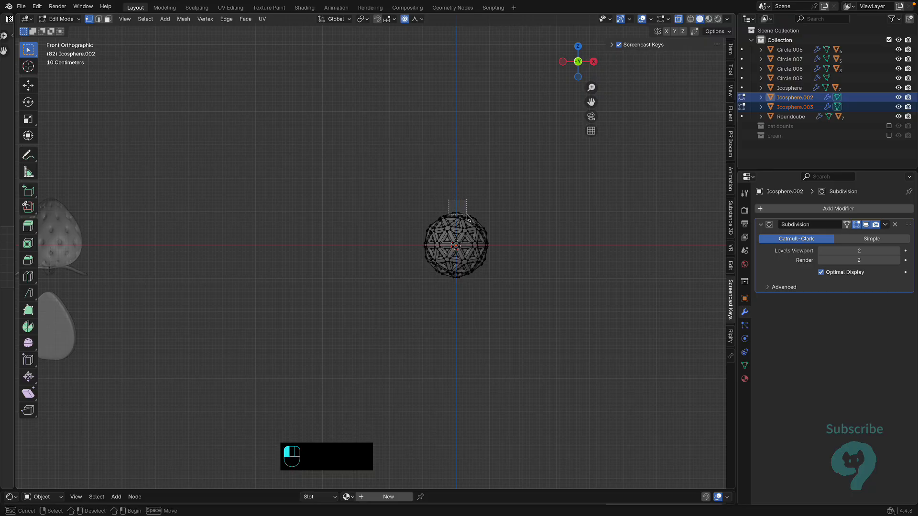
{"action": "key", "text": "g"}
{"action": "key", "text": "z"}
{"action": "scroll", "coordinate": [466, 212], "scroll_direction": "down", "scroll_amount": 5}
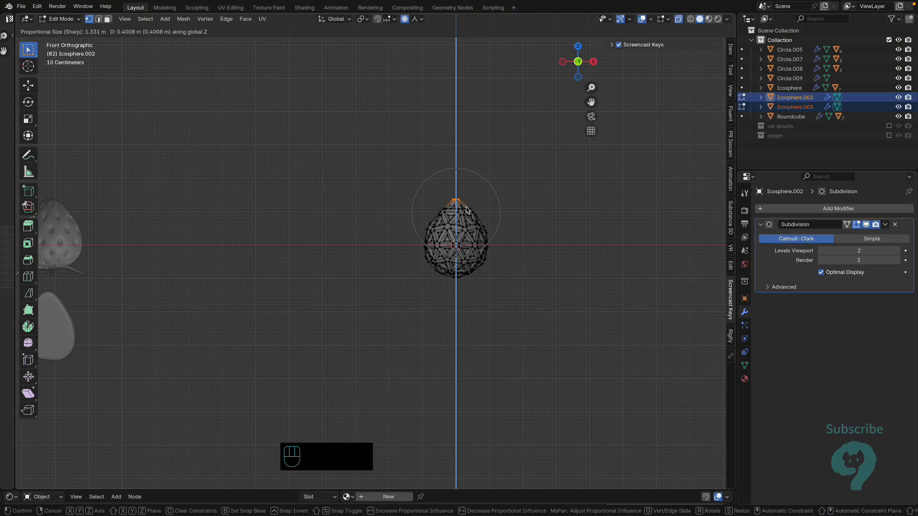
{"action": "left_click", "coordinate": [466, 210]}
- Raise the sphere's bottom vertices slightly along Z with proportional editing to flatten the base, and return to Object Mode
{"action": "left_click", "coordinate": [455, 276]}
{"action": "key", "text": "g"}
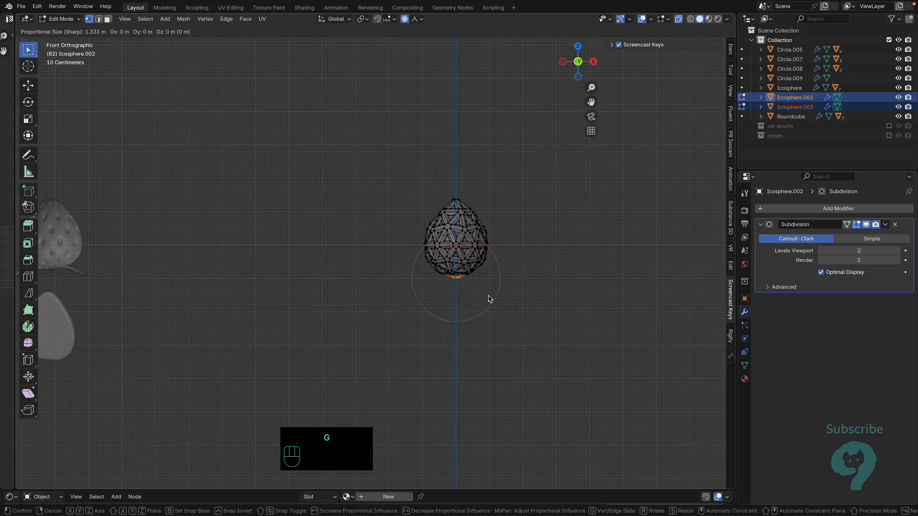
{"action": "key", "text": "z"}
{"action": "scroll", "coordinate": [487, 289], "scroll_direction": "down", "scroll_amount": 2}
{"action": "left_click", "coordinate": [486, 289]}
{"action": "key", "text": "Tab"}
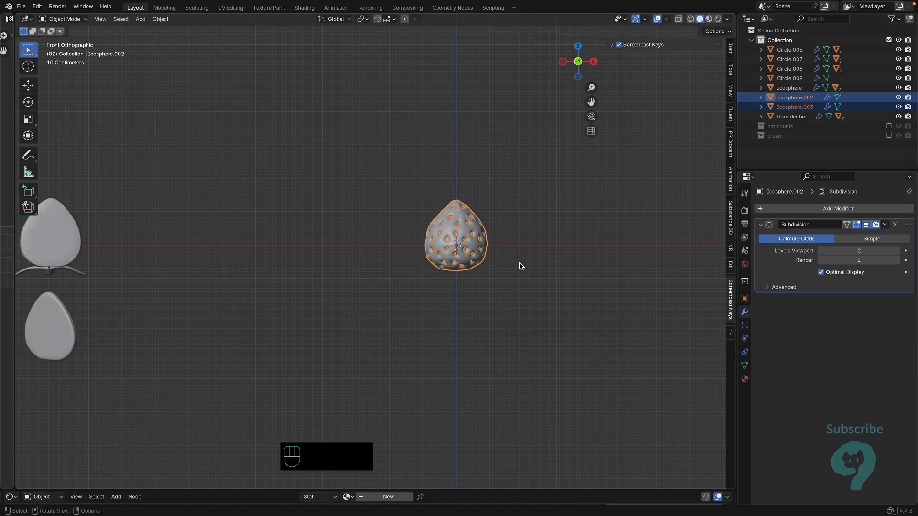
- Add a Solidify modifier to the seed object, place it above the Subdivision, and set its thickness to about -0.064 m
{"action": "scroll", "coordinate": [520, 266], "scroll_direction": "up", "scroll_amount": 1}
{"action": "left_click", "coordinate": [478, 253]}
{"action": "left_click", "coordinate": [795, 209]}
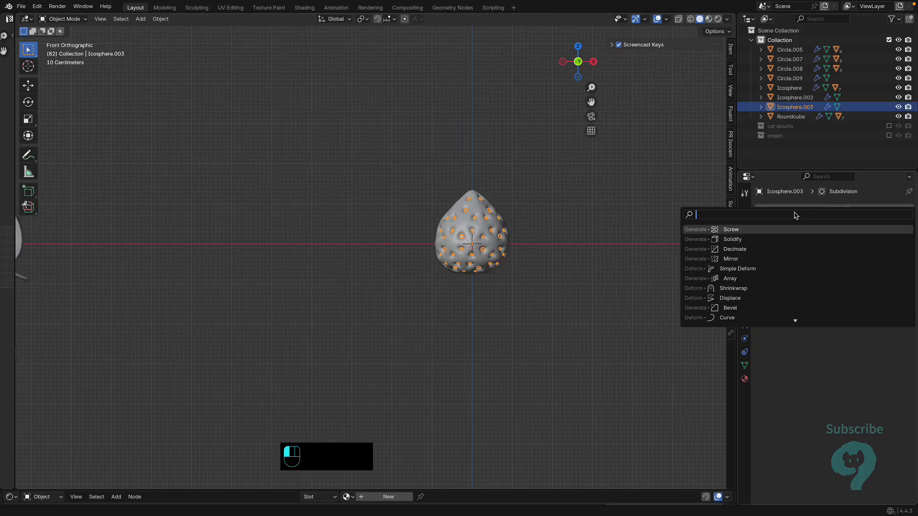
{"action": "left_click", "coordinate": [773, 240]}
{"action": "left_click_drag", "start_coordinate": [908, 300], "coordinate": [897, 220]}
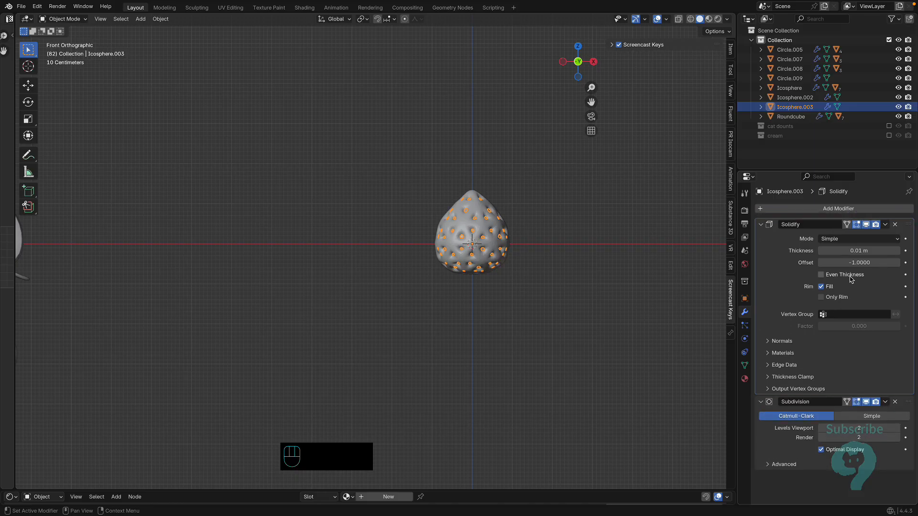
{"action": "left_click_drag", "start_coordinate": [855, 250], "coordinate": [812, 250], "text": "shift"}
- Shade the strawberry body and seeds smooth, and move both about -6.44 m along X
{"action": "left_click_drag", "start_coordinate": [303, 135], "coordinate": [426, 259]}
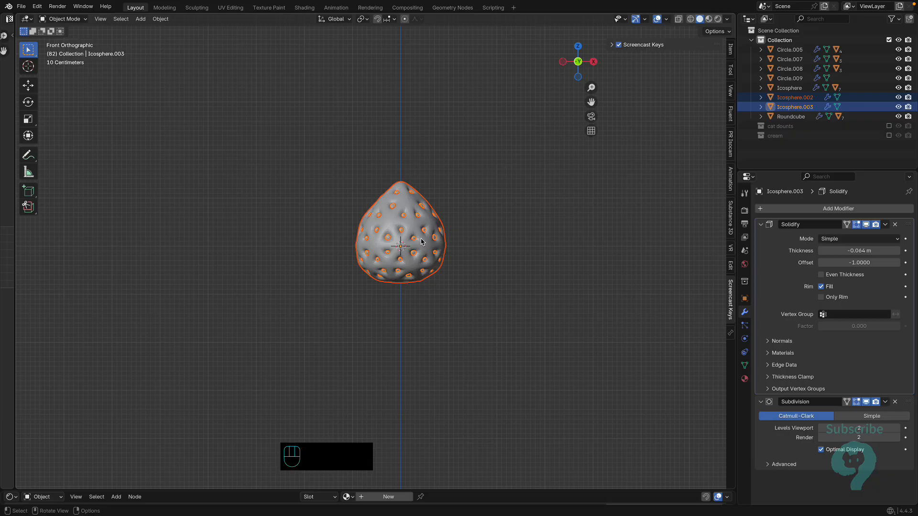
{"action": "right_click", "coordinate": [422, 242]}
{"action": "left_click", "coordinate": [423, 241]}
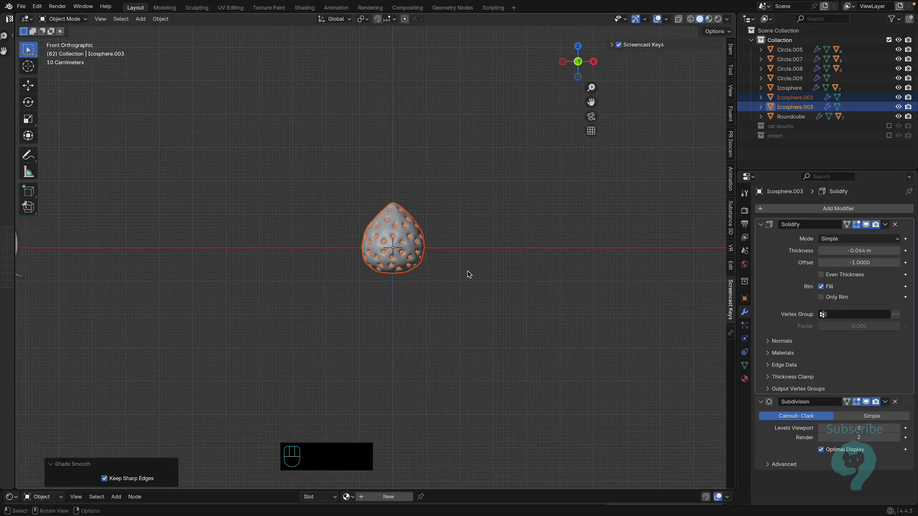
{"action": "key", "text": "g"}
{"action": "key", "text": "x"}
{"action": "left_click", "coordinate": [282, 258]}
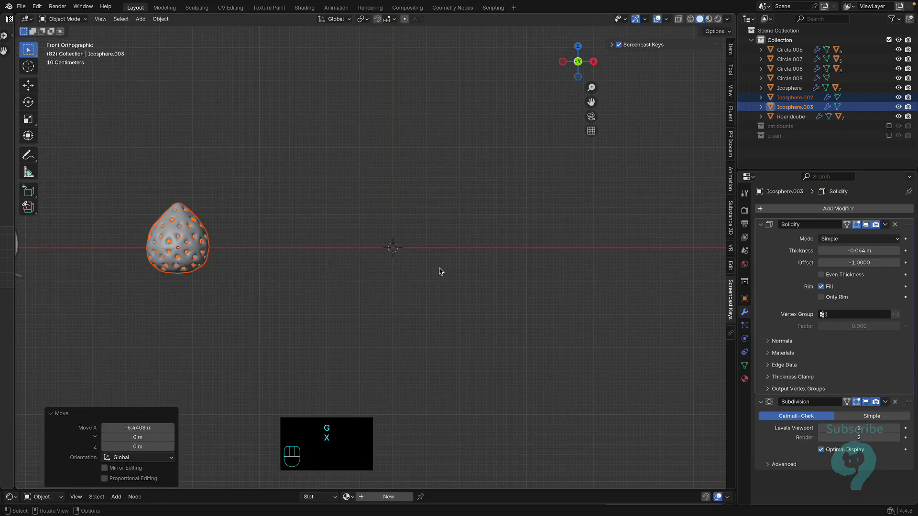
- Add a Round Cube mesh at the world origin with 6 arc divisions
{"action": "key", "text": "shift+a"}
{"action": "mouse_move", "coordinate": [421, 233]}
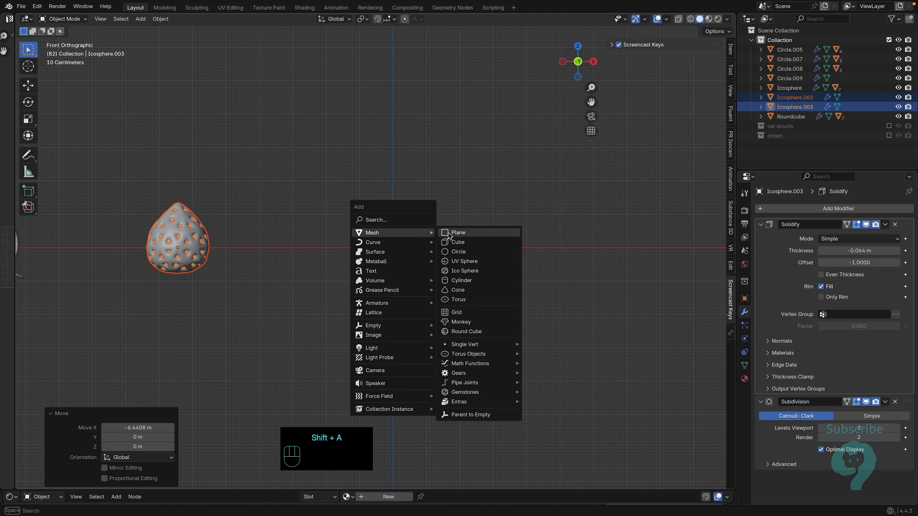
{"action": "left_click", "coordinate": [466, 331]}
{"action": "left_click", "coordinate": [120, 374]}
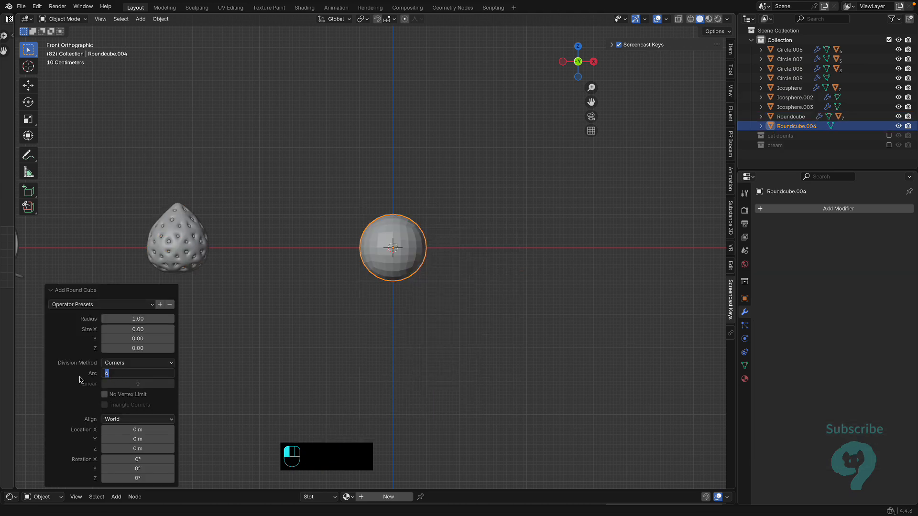
{"action": "left_click", "coordinate": [80, 380]}
- Add a Decimate modifier to the round cube, set it to Un-Subdivide with 1 iteration, and apply it
{"action": "left_click", "coordinate": [815, 209]}
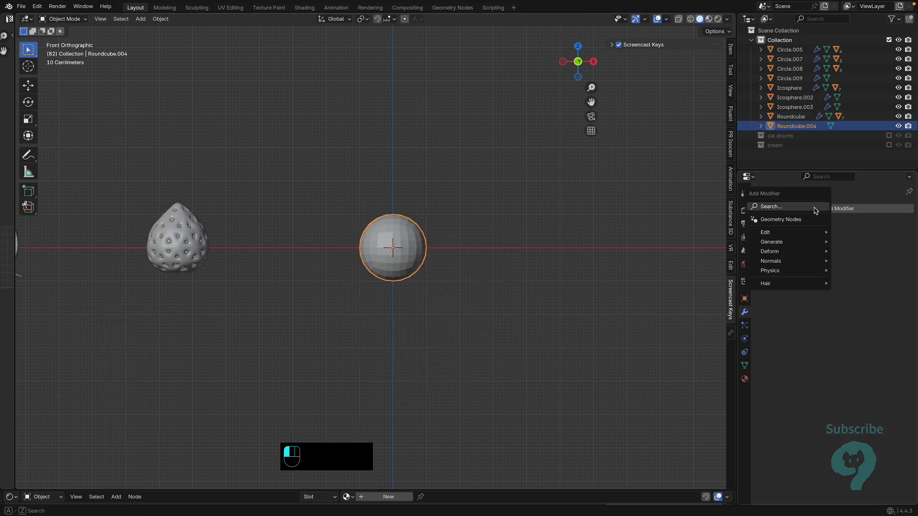
{"action": "mouse_move", "coordinate": [796, 244]}
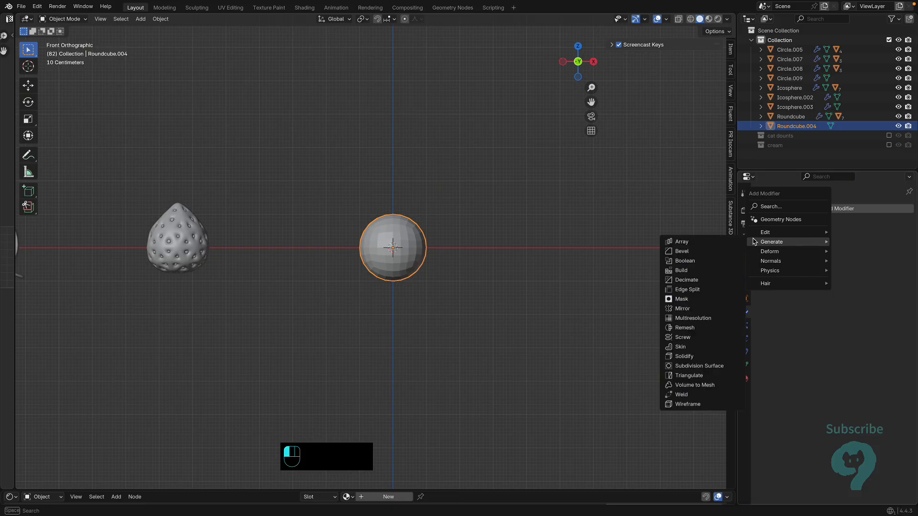
{"action": "left_click", "coordinate": [783, 206]}
{"action": "left_click", "coordinate": [830, 249]}
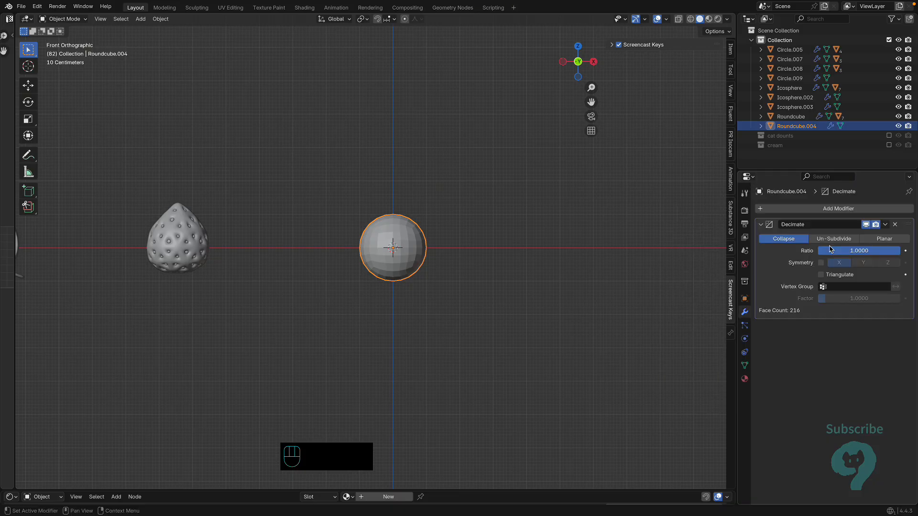
{"action": "left_click", "coordinate": [833, 239]}
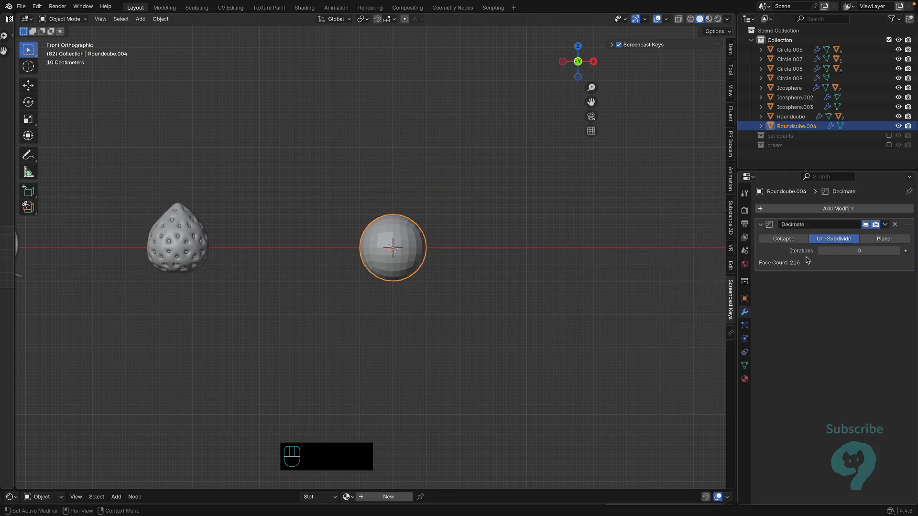
{"action": "left_click", "coordinate": [895, 251]}
{"action": "left_click", "coordinate": [885, 225]}
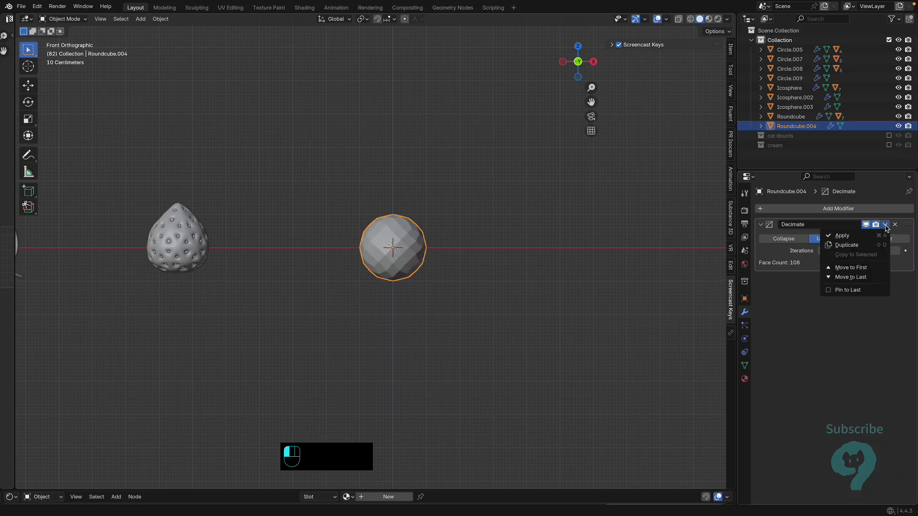
{"action": "left_click", "coordinate": [844, 236]}
- Bevel all edges of the decimated round cube in face select mode with a width of about 0.063 m
{"action": "key", "text": "Tab"}
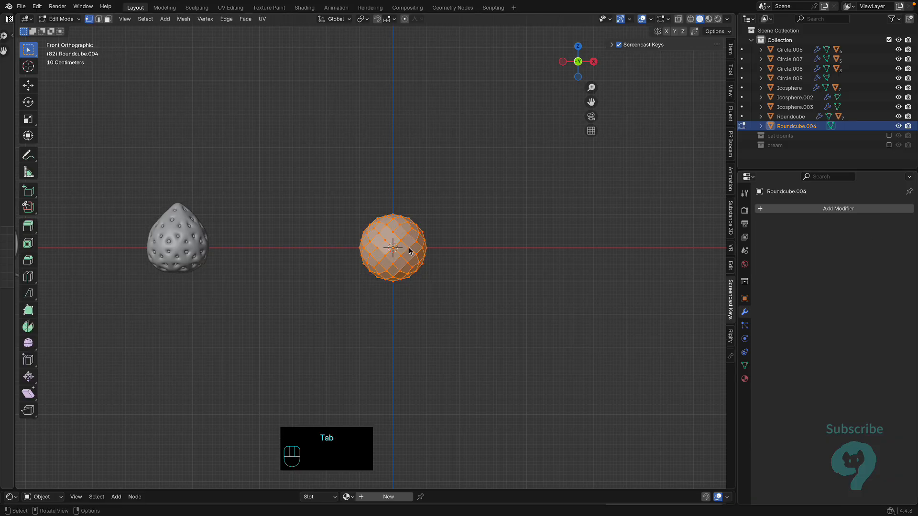
{"action": "scroll", "coordinate": [409, 251], "scroll_direction": "up", "scroll_amount": 1}
{"action": "key", "text": "3"}
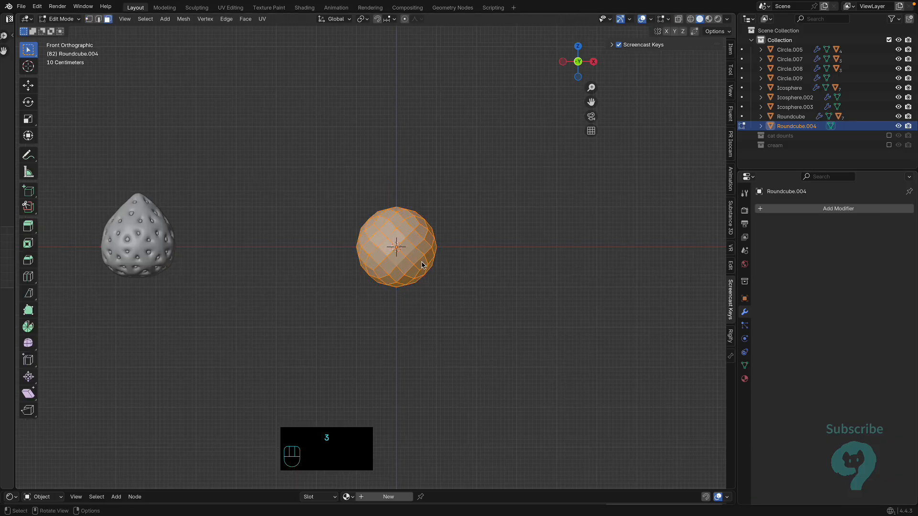
{"action": "key", "text": "ctrl+b"}
{"action": "left_click", "coordinate": [467, 293]}
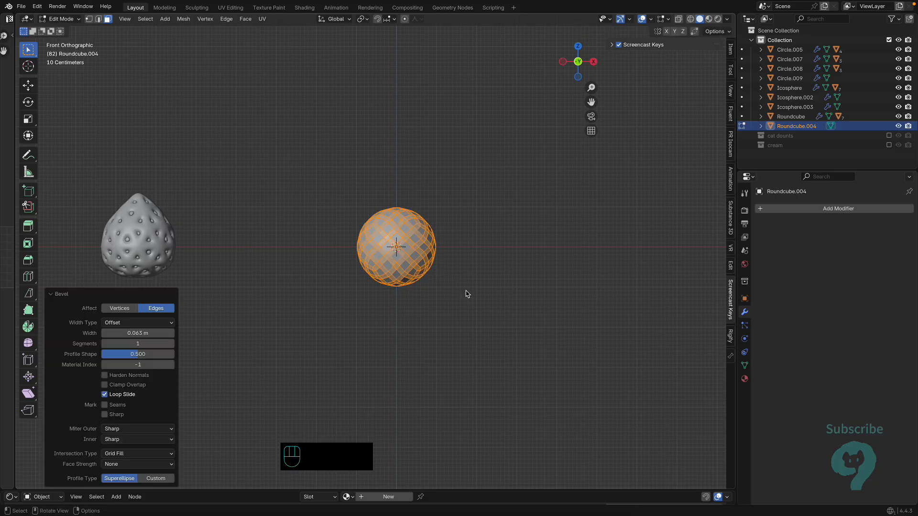
- Invert the round cube's face selection, inset those faces about 0.033 m, and scale them to about 0.949
{"action": "key", "text": "super+i"}
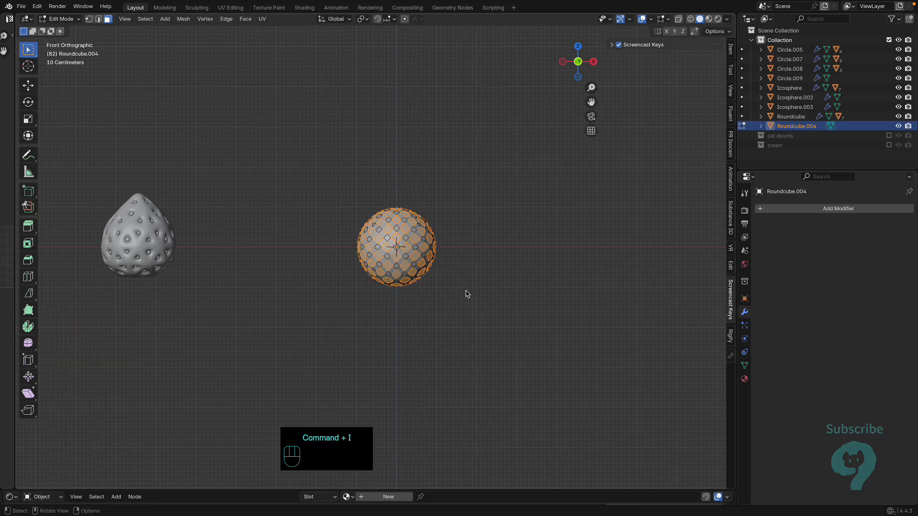
{"action": "key", "text": "i"}
{"action": "left_click", "coordinate": [508, 317]}
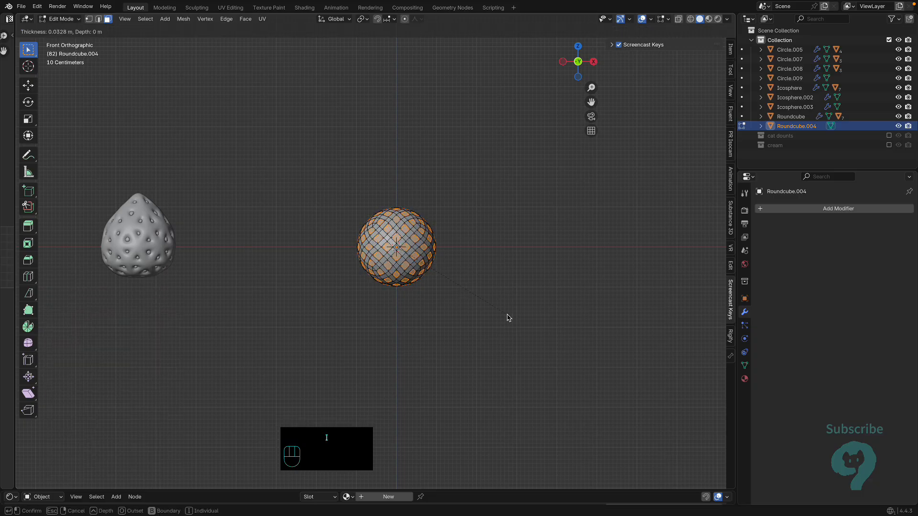
{"action": "key", "text": "s"}
{"action": "left_click", "coordinate": [514, 323]}
- Extrude the round cube's inset faces, scale the extrusion to about 0.961, and separate those faces into their own object
{"action": "key", "text": "e"}
{"action": "key", "text": "s"}
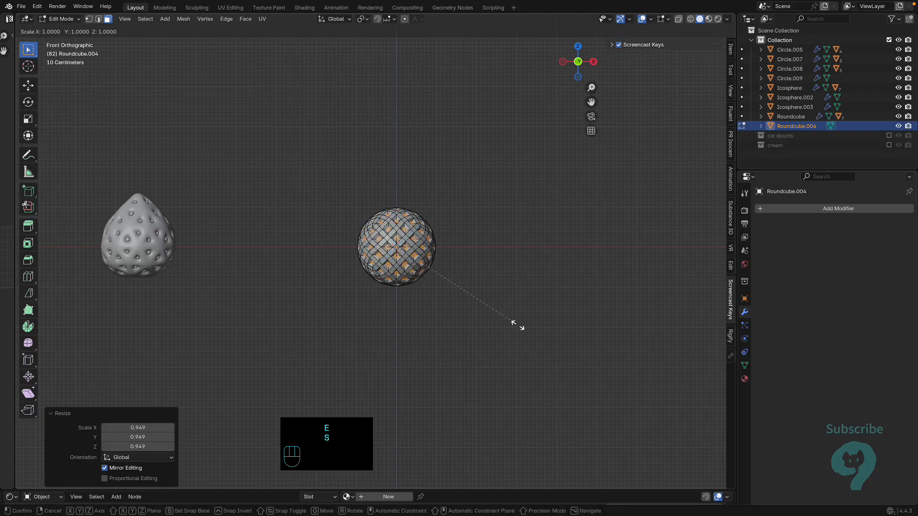
{"action": "left_click", "coordinate": [513, 322]}
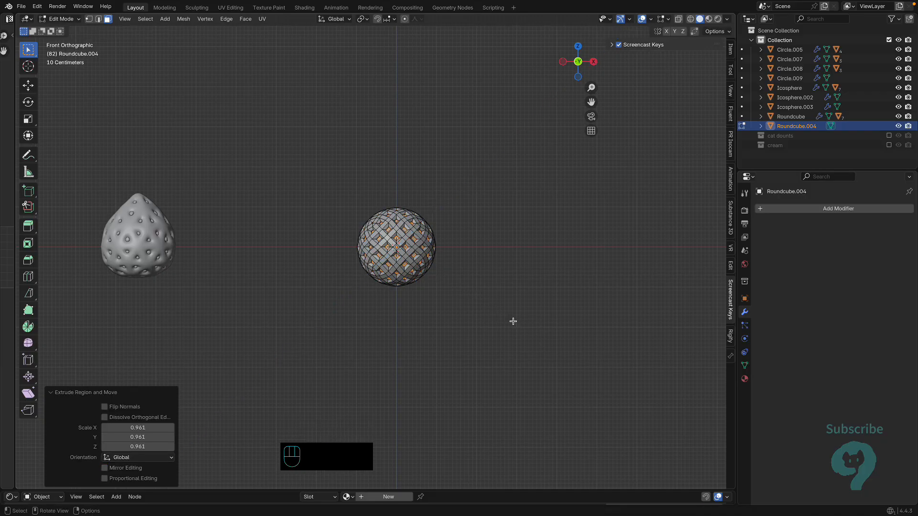
{"action": "key", "text": "p"}
{"action": "left_click", "coordinate": [513, 323]}
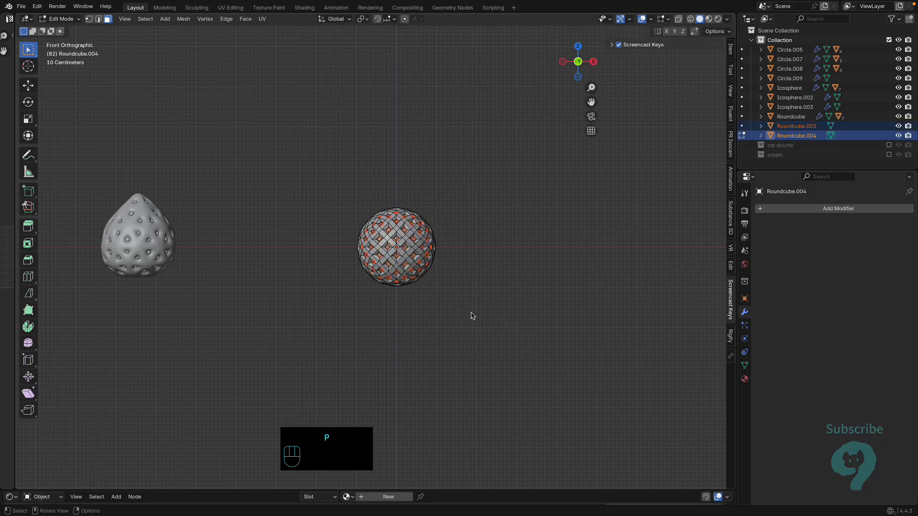
- Add a level 2 Subdivision modifier to both the round cube body and the separated seed faces
{"action": "key", "text": "Tab"}
{"action": "left_click_drag", "start_coordinate": [315, 159], "coordinate": [454, 306]}
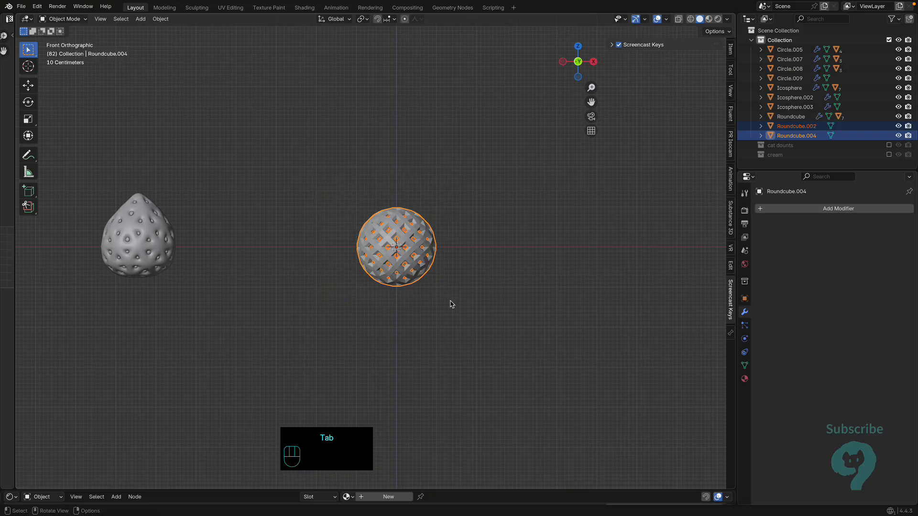
{"action": "key", "text": "super+2"}
- Raise the top vertices of both round cube objects about 0.346 m in Z using proportional editing with Sharp falloff
{"action": "key", "text": "Tab"}
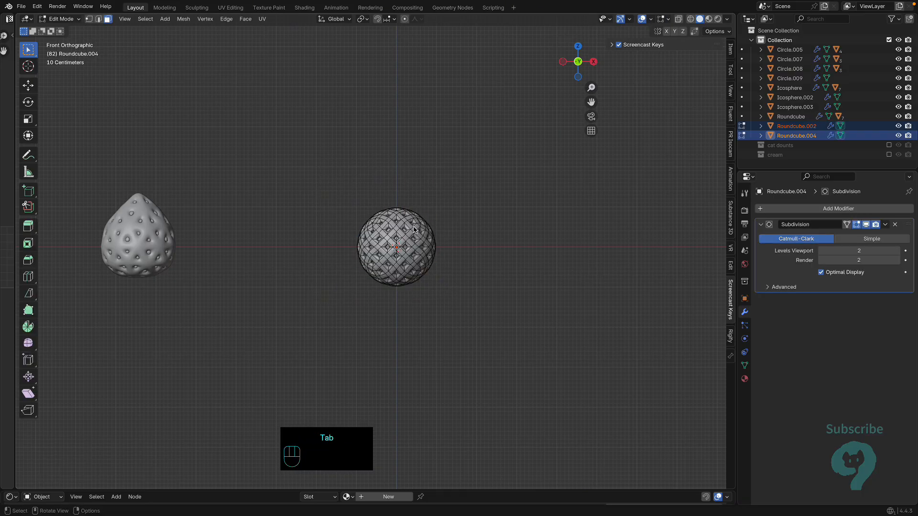
{"action": "key", "text": "o"}
{"action": "left_click", "coordinate": [417, 19]}
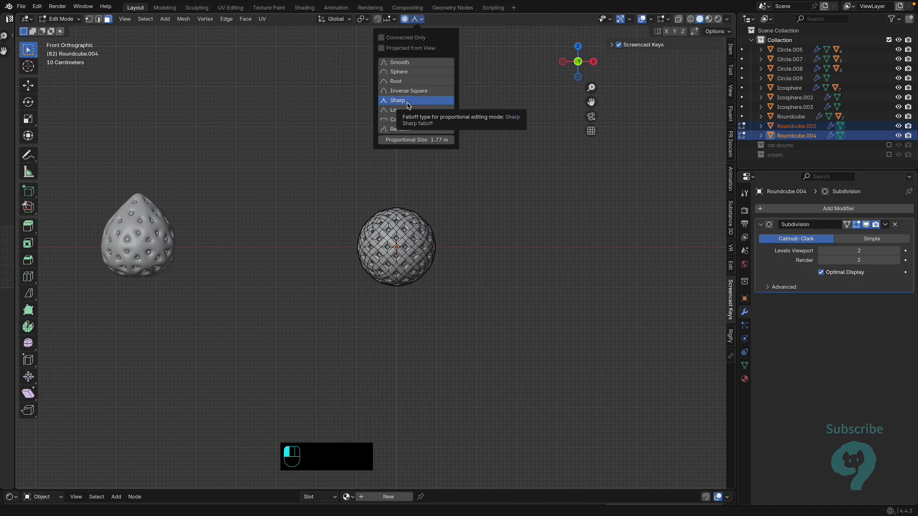
{"action": "key", "text": "1"}
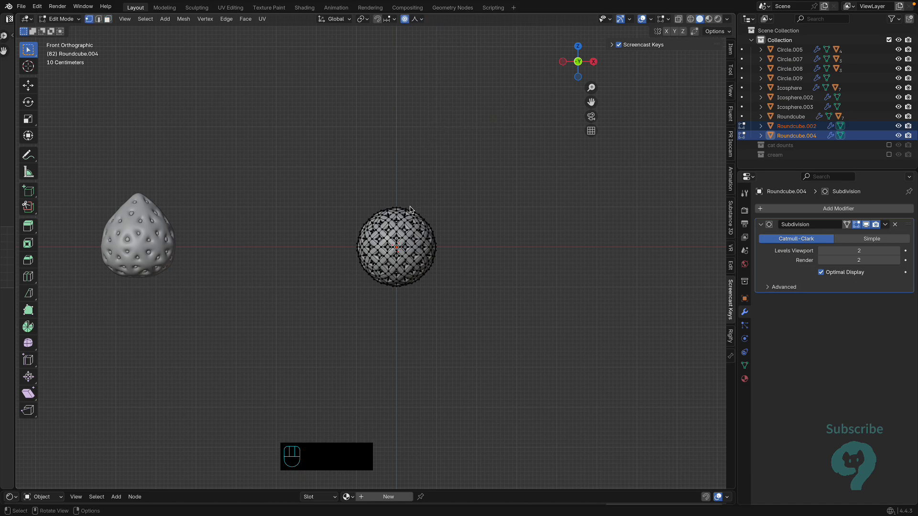
{"action": "left_click_drag", "start_coordinate": [388, 200], "coordinate": [414, 224]}
{"action": "key", "text": "g"}
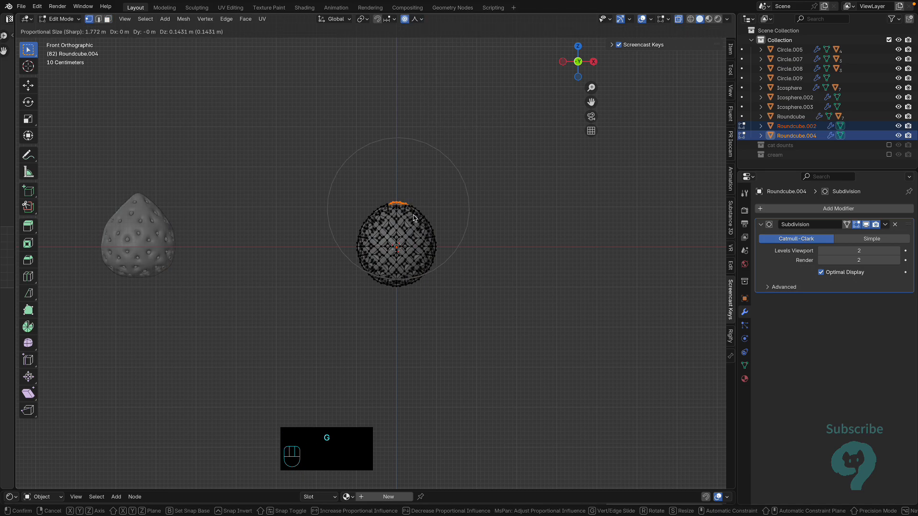
{"action": "left_click", "coordinate": [413, 202]}
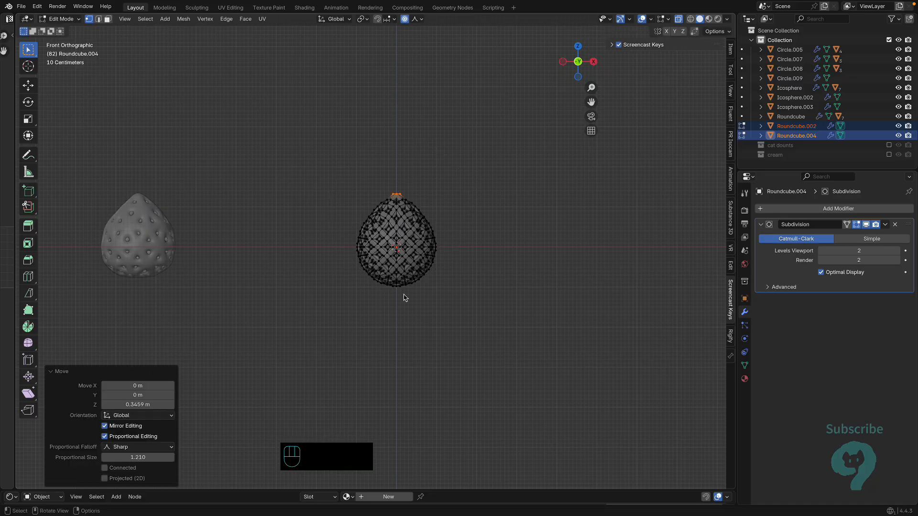
- Raise the bottom vertices of both objects about 0.24 m along Z to flatten the strawberry's base, and turn off X-ray
{"action": "left_click_drag", "start_coordinate": [388, 283], "coordinate": [413, 303]}
{"action": "key", "text": "g"}
{"action": "key", "text": "z"}
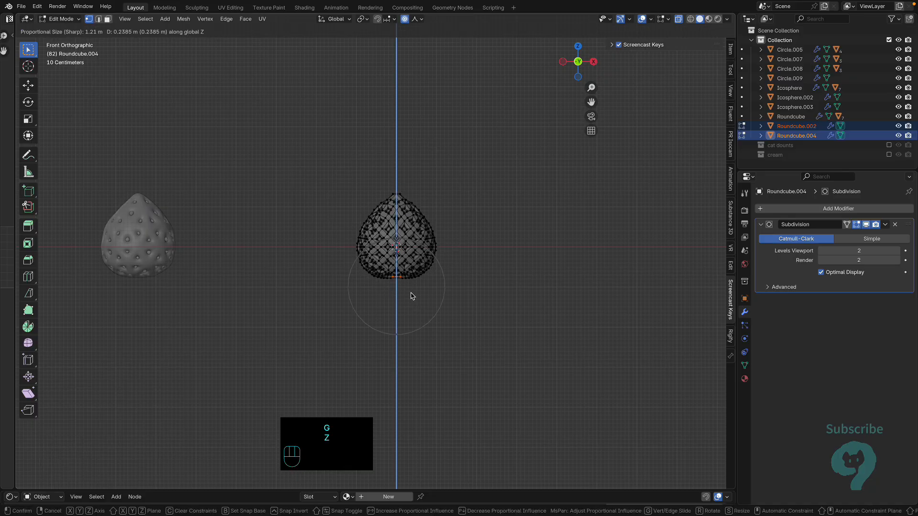
{"action": "left_click", "coordinate": [412, 297]}
{"action": "key", "text": "Tab"}
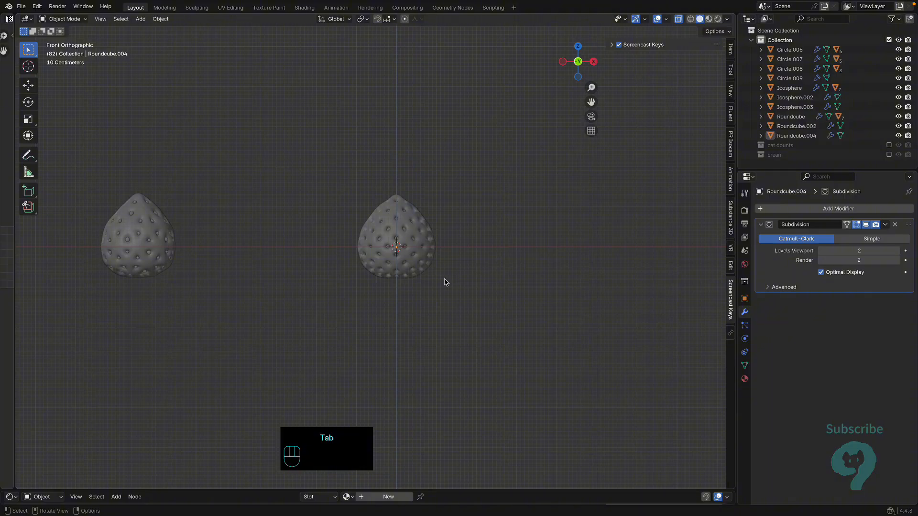
{"action": "key", "text": "alt+z"}
- Add a Solidify modifier to the seeds, place it above Subdivision, and set its thickness to about -0.074 m
{"action": "left_click", "coordinate": [415, 243]}
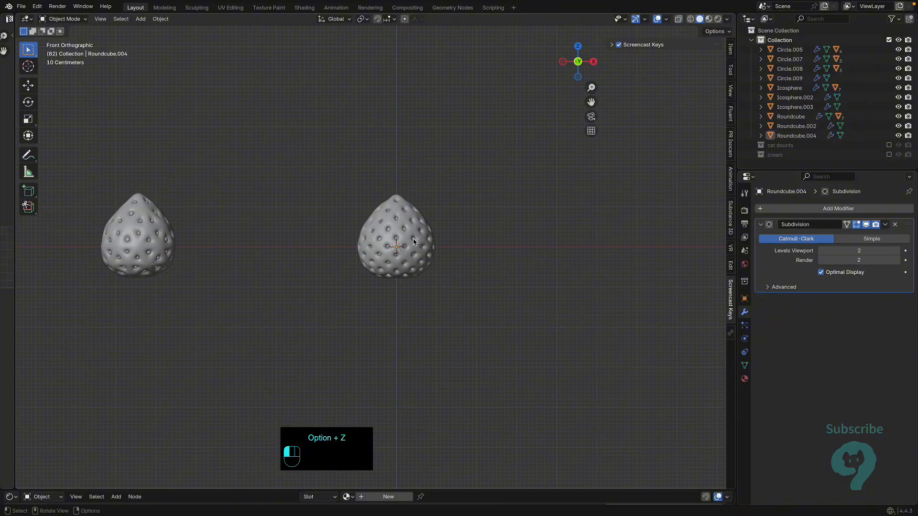
{"action": "left_click", "coordinate": [415, 243]}
{"action": "left_click", "coordinate": [838, 208]}
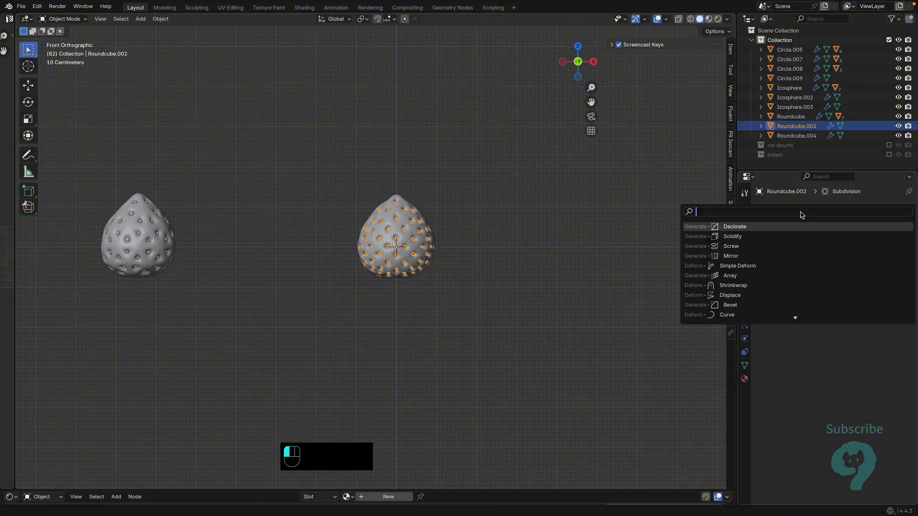
{"action": "left_click", "coordinate": [776, 238]}
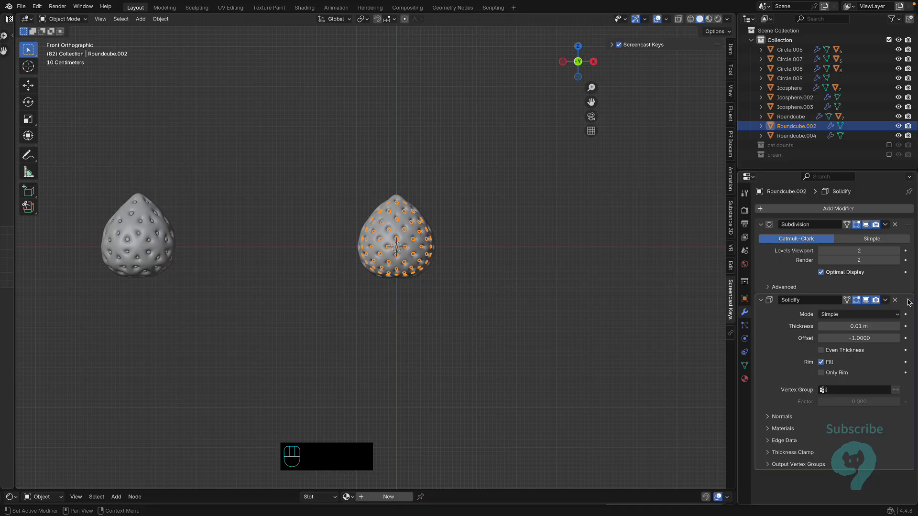
{"action": "left_click_drag", "start_coordinate": [908, 302], "coordinate": [908, 224]}
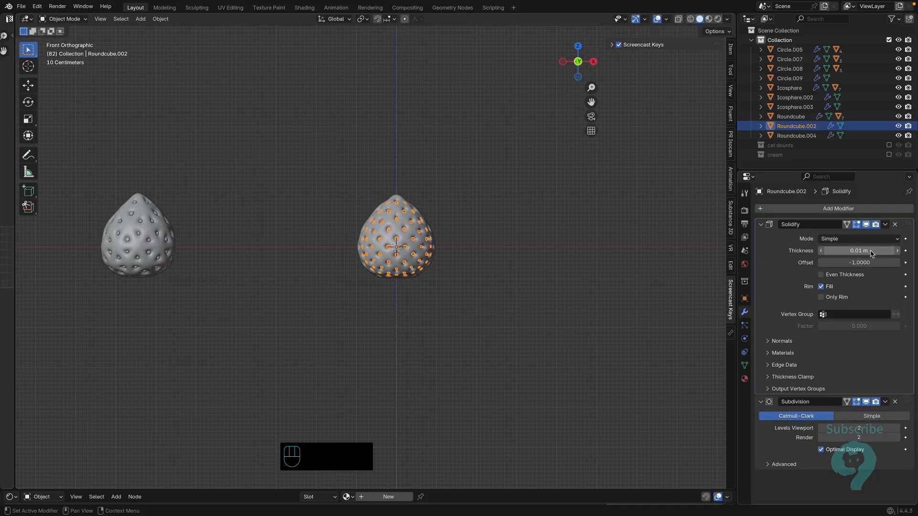
{"action": "left_click_drag", "start_coordinate": [871, 254], "coordinate": [832, 253]}
- Move the round cube strawberry and its seeds together about -3.68 m along X, beside the icosphere strawberry
{"action": "scroll", "coordinate": [421, 268], "scroll_direction": "down", "scroll_amount": 1}
{"action": "left_click_drag", "start_coordinate": [445, 301], "coordinate": [413, 269]}
{"action": "key", "text": "g"}
{"action": "key", "text": "x"}
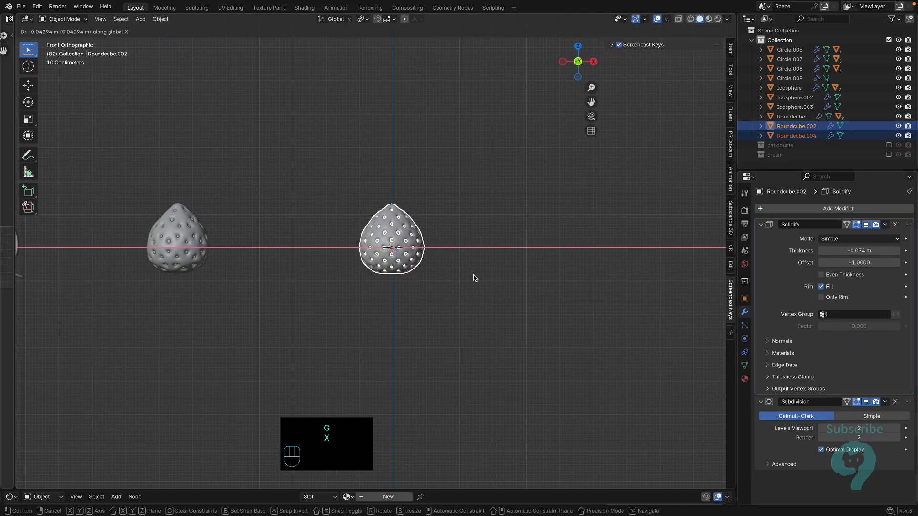
{"action": "left_click", "coordinate": [364, 273]}
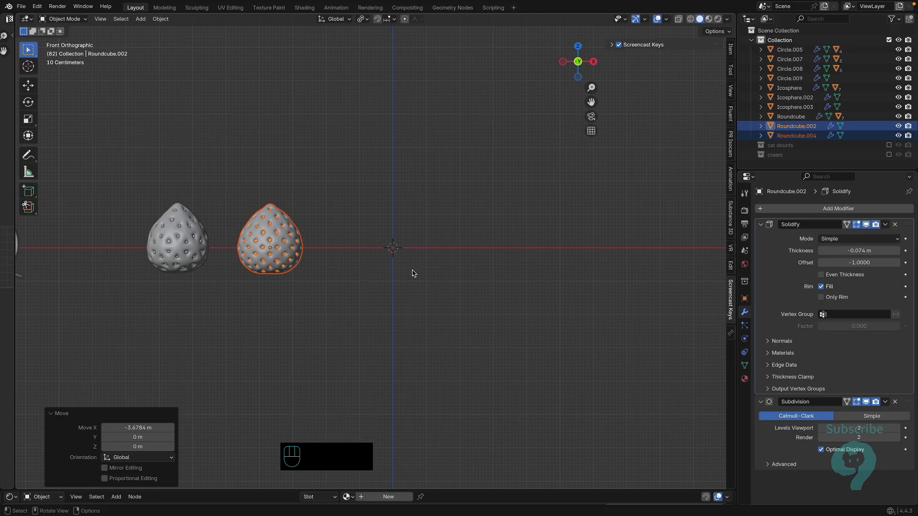
- Add a 16-vertex mesh circle with a 1 m radius at the world origin and rotate it 90° about X
{"action": "key", "text": "shift+a"}
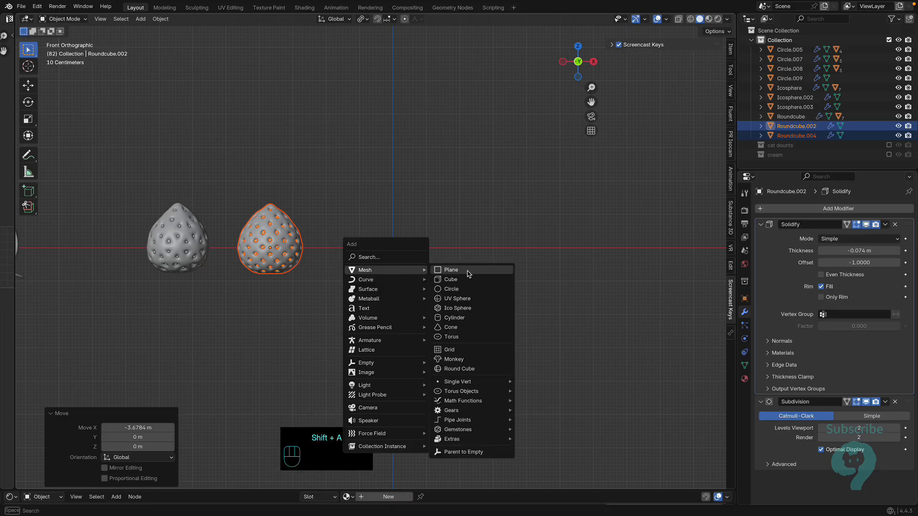
{"action": "left_click", "coordinate": [469, 288]}
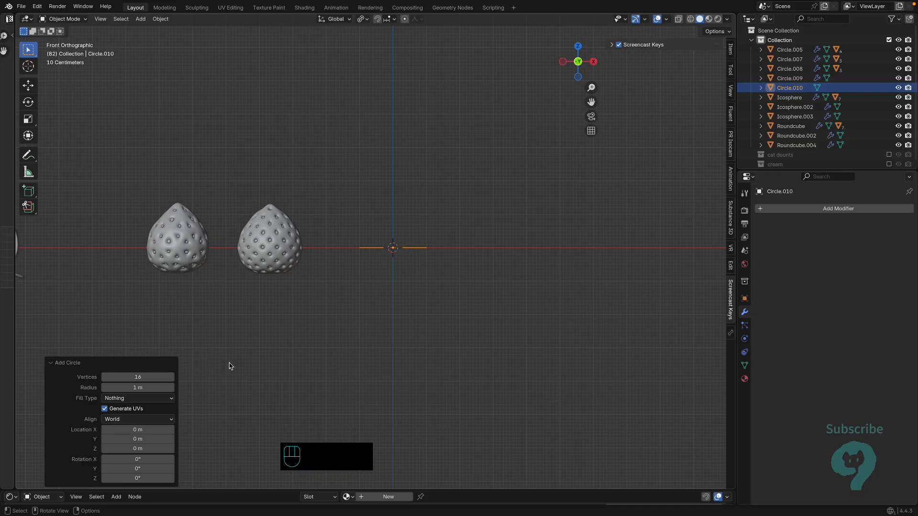
{"action": "left_click", "coordinate": [461, 308]}
{"action": "left_click_drag", "start_coordinate": [378, 213], "coordinate": [450, 283]}
{"action": "key", "text": "r"}
{"action": "key", "text": "x"}
{"action": "key", "text": "KP_9"}
{"action": "key", "text": "KP_0"}
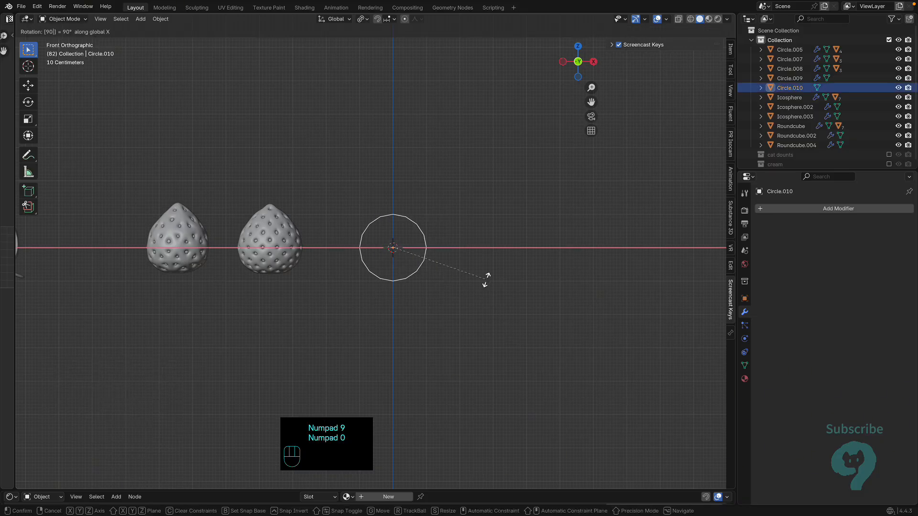
{"action": "key", "text": "KP_Enter"}
- Delete the vertices on the circle's positive X side to leave a half-circle profile
{"action": "key", "text": "Tab"}
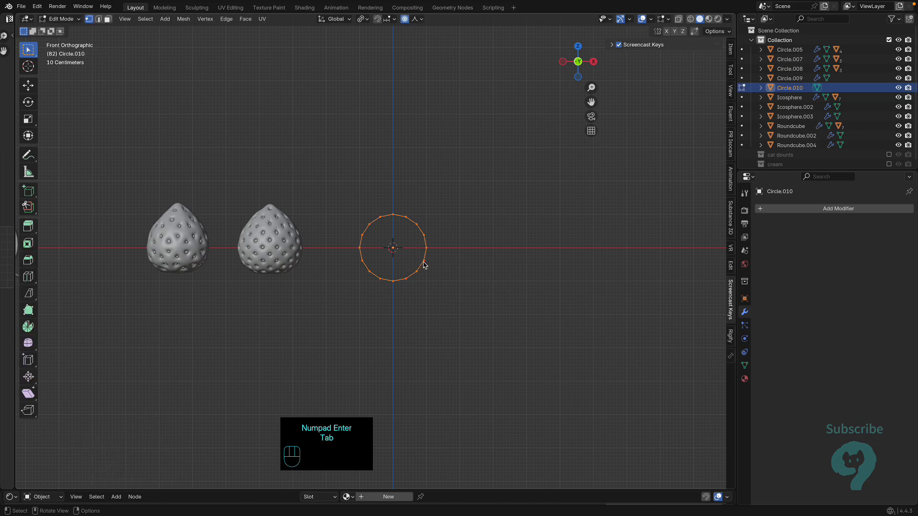
{"action": "left_click_drag", "start_coordinate": [508, 351], "coordinate": [398, 197]}
{"action": "key", "text": "x"}
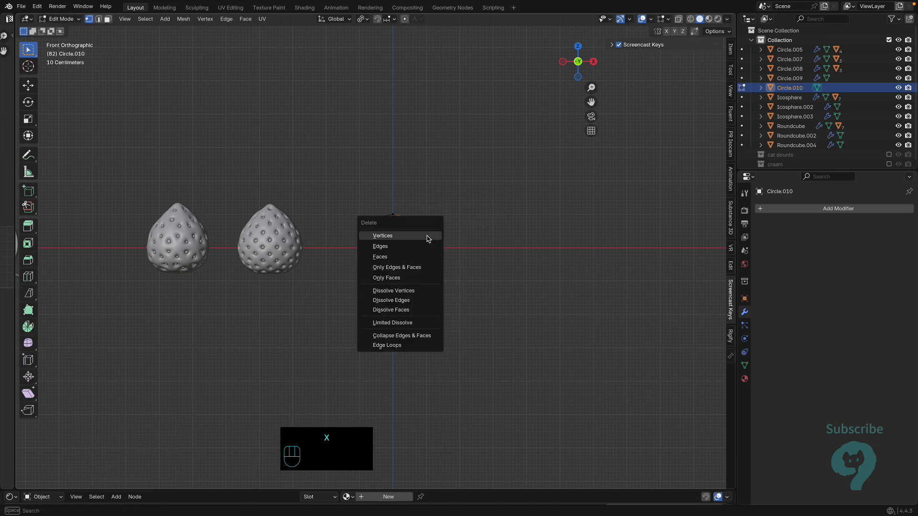
{"action": "left_click", "coordinate": [428, 237]}
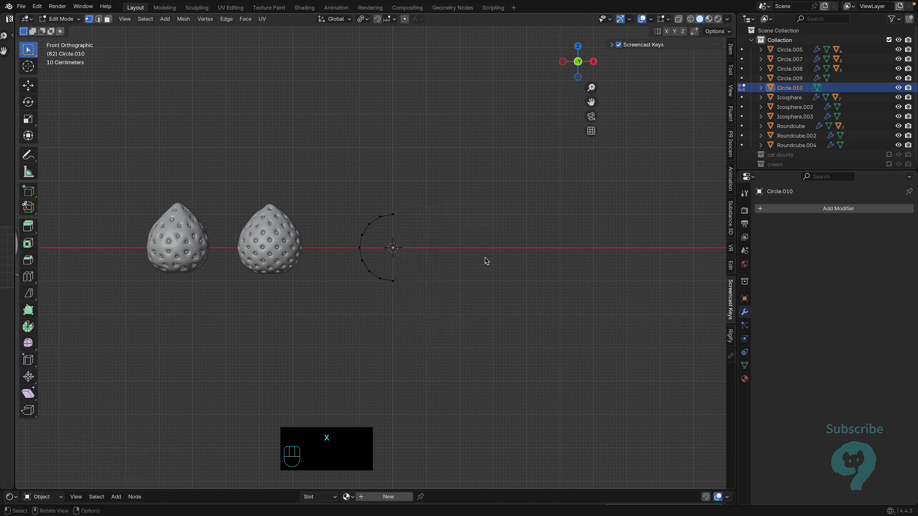
- Add a Screw modifier to the half circle with a 180° angle, the Y axis and 10 viewport steps
{"action": "key", "text": "Tab"}
{"action": "left_click", "coordinate": [845, 210]}
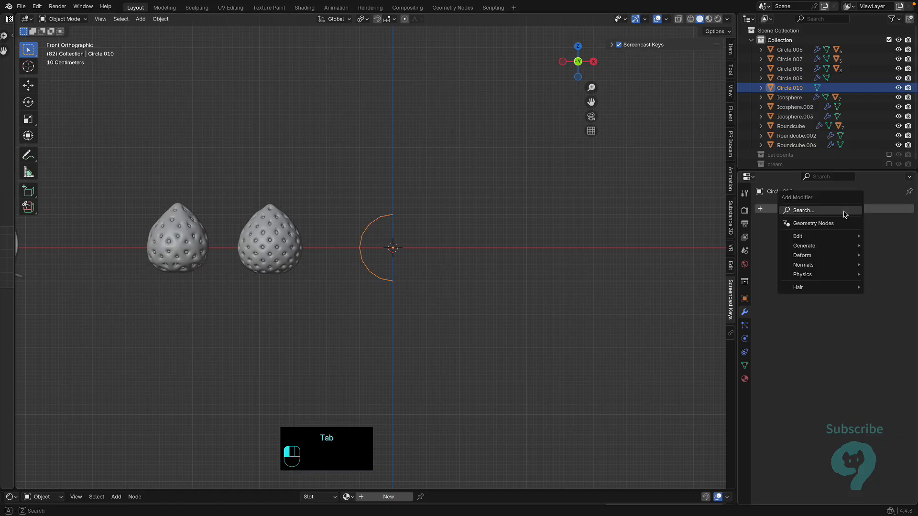
{"action": "left_click", "coordinate": [837, 214]}
{"action": "left_click", "coordinate": [805, 254]}
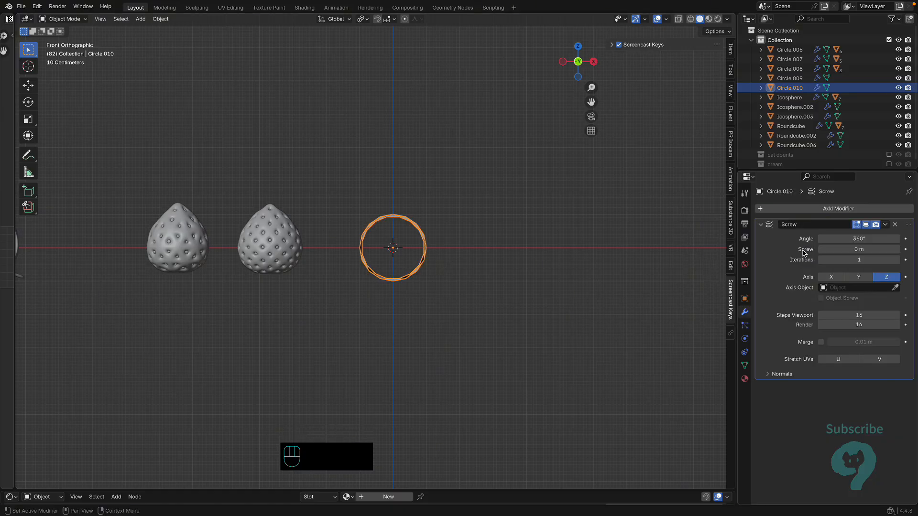
{"action": "left_click", "coordinate": [860, 240]}
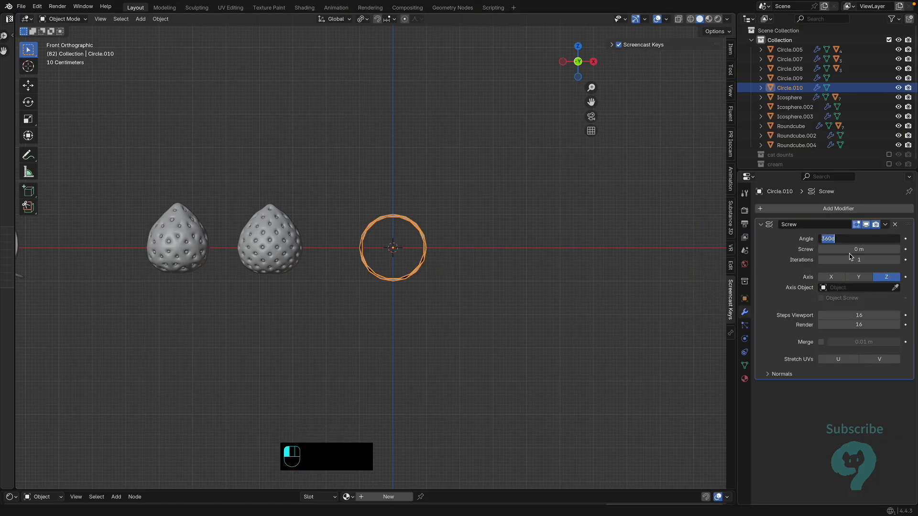
{"action": "type", "text": "180"}
{"action": "key", "text": "Return"}
{"action": "left_click", "coordinate": [863, 277]}
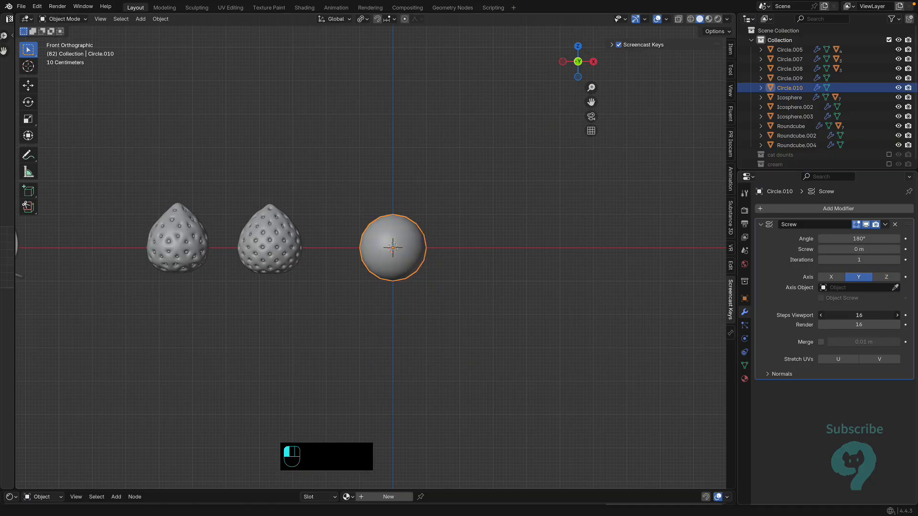
{"action": "left_click", "coordinate": [848, 316]}
{"action": "type", "text": "10"}
{"action": "key", "text": "Return"}
- Isolate the half dome in side view and raise the profile's top vertex along Z with Sharp proportional editing at 1.611 m size
{"action": "key", "text": "KP_Divide"}
{"action": "key", "text": "Tab"}
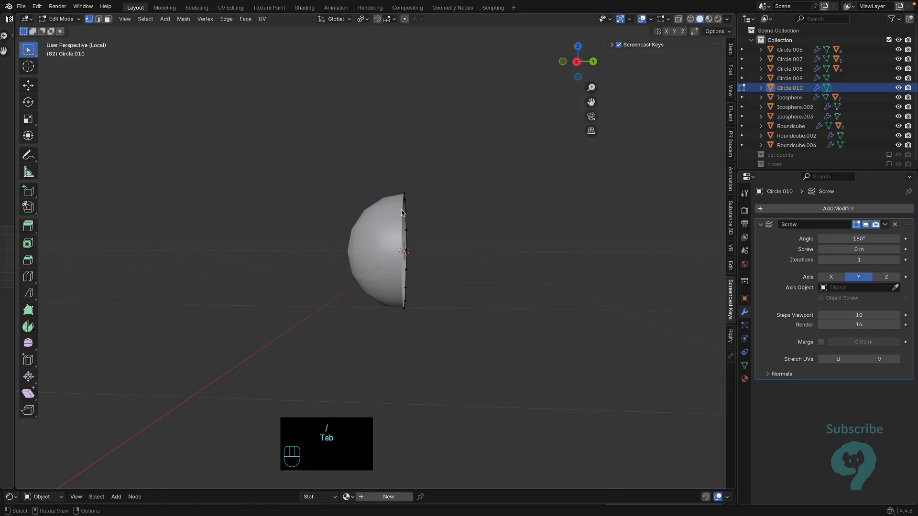
{"action": "key", "text": "KP_3"}
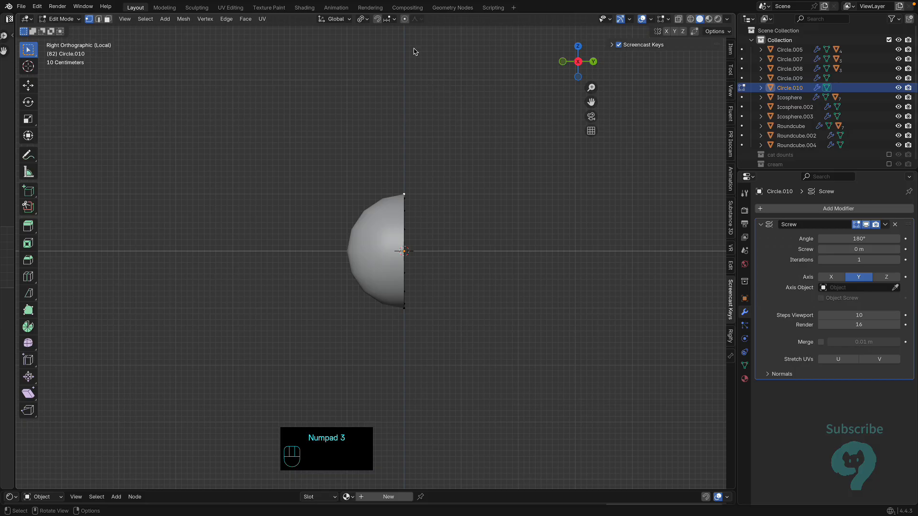
{"action": "left_click", "coordinate": [404, 18]}
{"action": "key", "text": "g"}
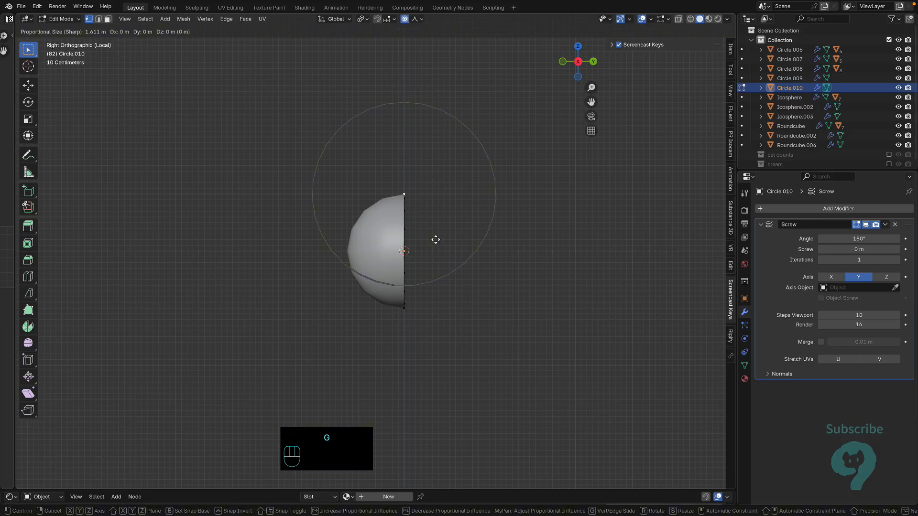
{"action": "key", "text": "z"}
{"action": "left_click", "coordinate": [437, 223]}
- Raise the profile's bottom vertex slightly along Z with proportional editing to flatten the base
{"action": "left_click", "coordinate": [403, 308]}
{"action": "key", "text": "g"}
{"action": "key", "text": "z"}
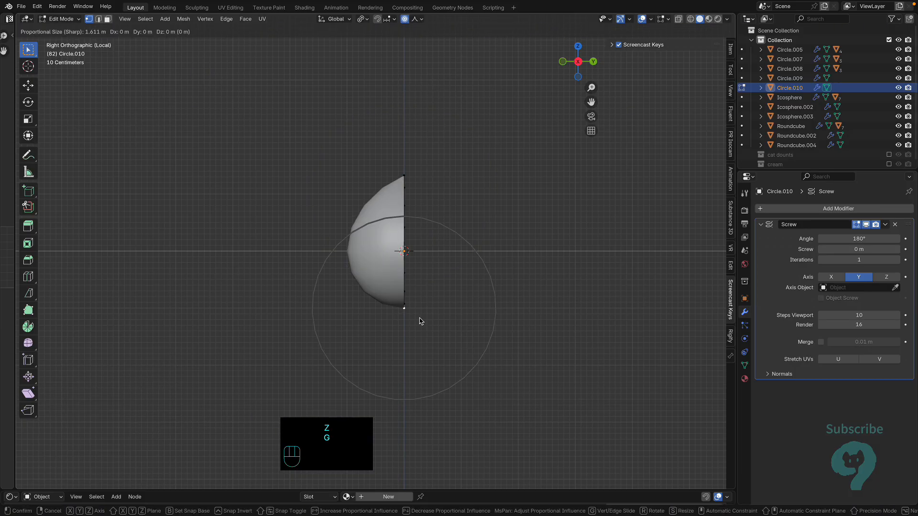
{"action": "left_click", "coordinate": [418, 310]}
- Apply the Screw modifier to the half strawberry shape in Object Mode
{"action": "key", "text": "Tab"}
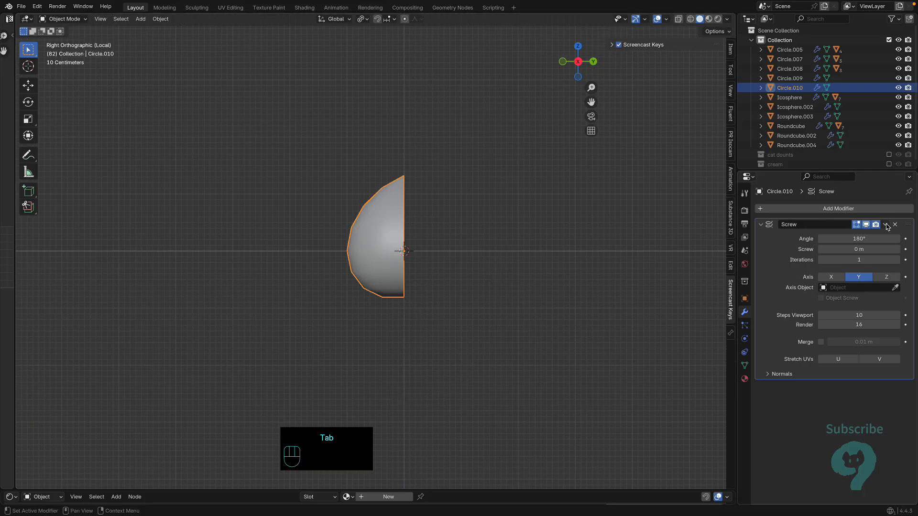
{"action": "left_click", "coordinate": [887, 226]}
{"action": "left_click", "coordinate": [880, 236]}
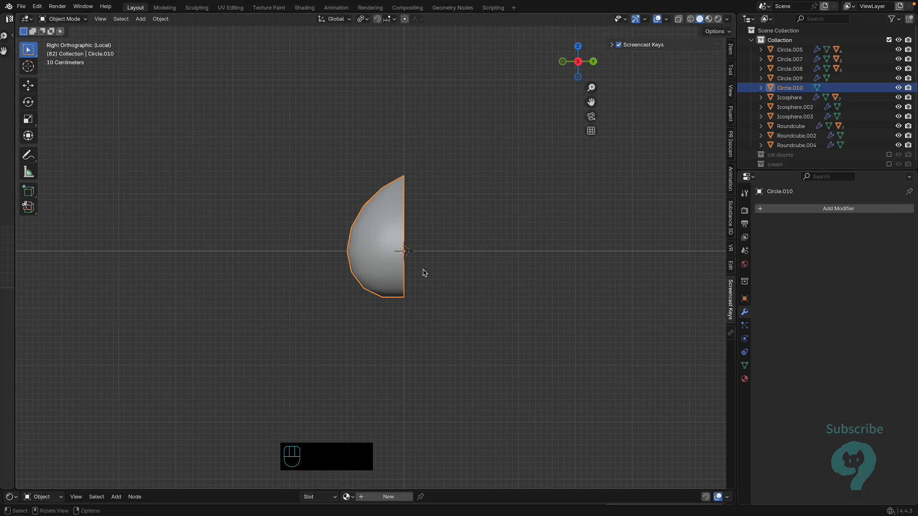
- Select both boundary edge loops around the open flat side of the half strawberry and fill them with a face
{"action": "key", "text": "Tab"}
{"action": "middle_click_drag", "start_coordinate": [423, 273], "coordinate": [383, 276]}
{"action": "left_click", "coordinate": [382, 278], "text": "alt"}
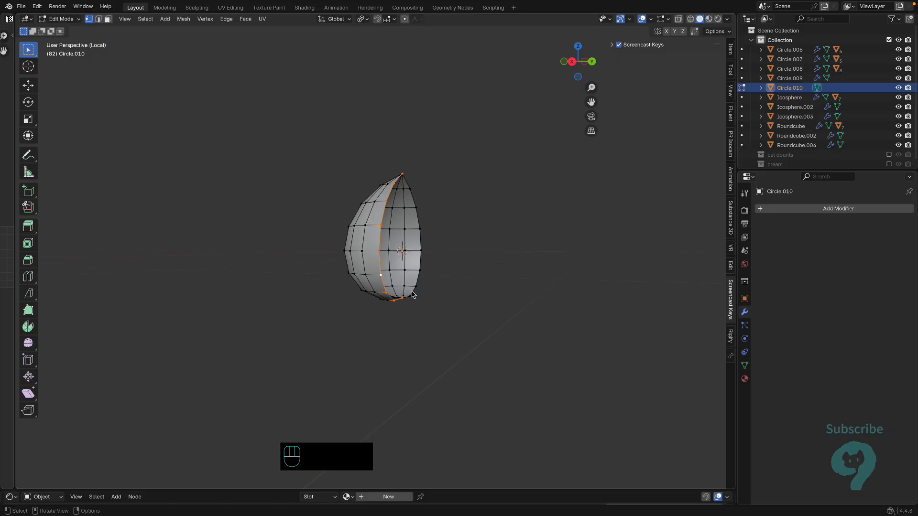
{"action": "left_click", "coordinate": [420, 272], "text": "alt+shift"}
{"action": "key", "text": "f"}
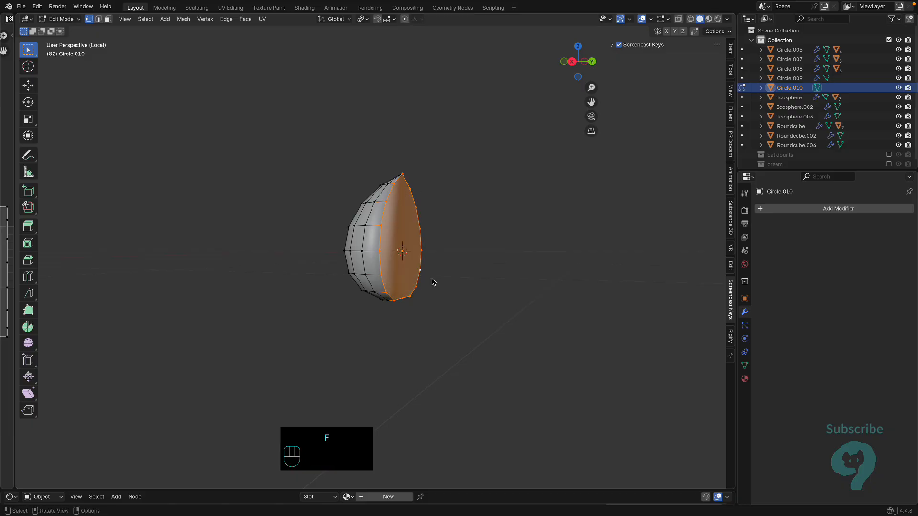
- Merge all vertices of the half strawberry by distance to remove duplicates
{"action": "key", "text": "a"}
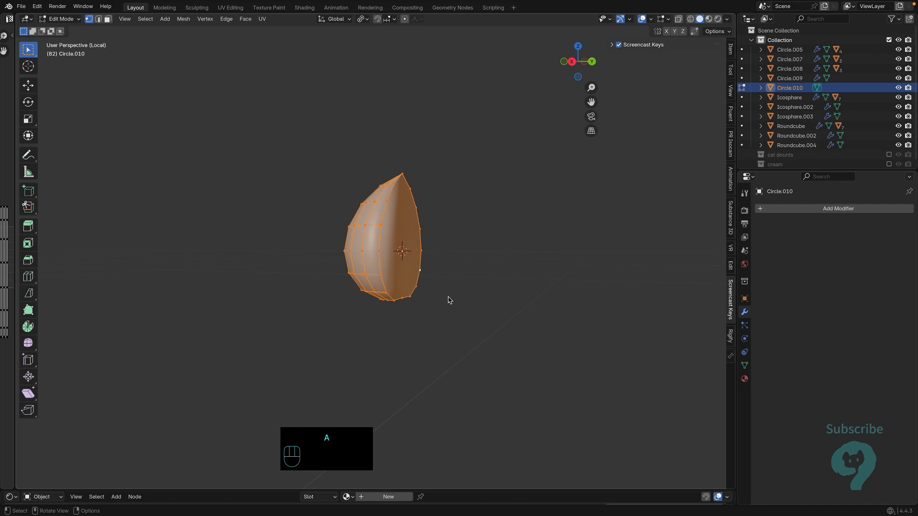
{"action": "key", "text": "m"}
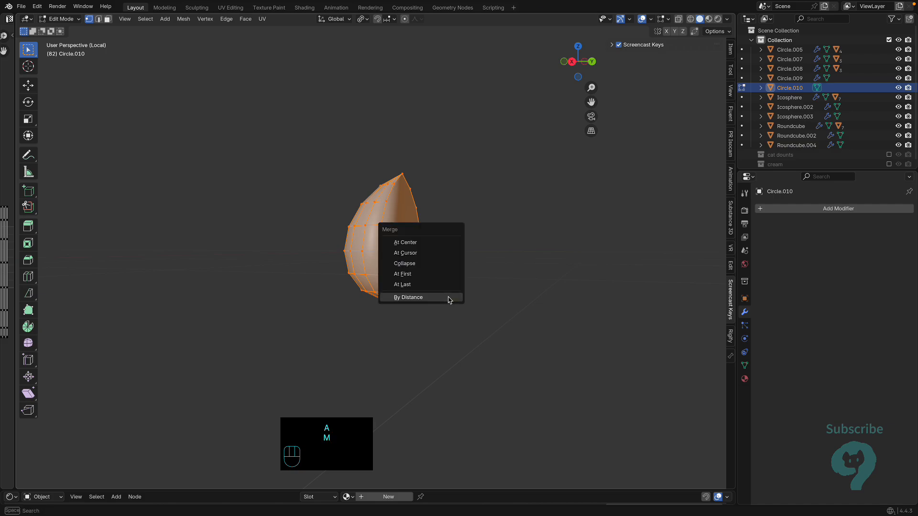
{"action": "left_click", "coordinate": [450, 298]}
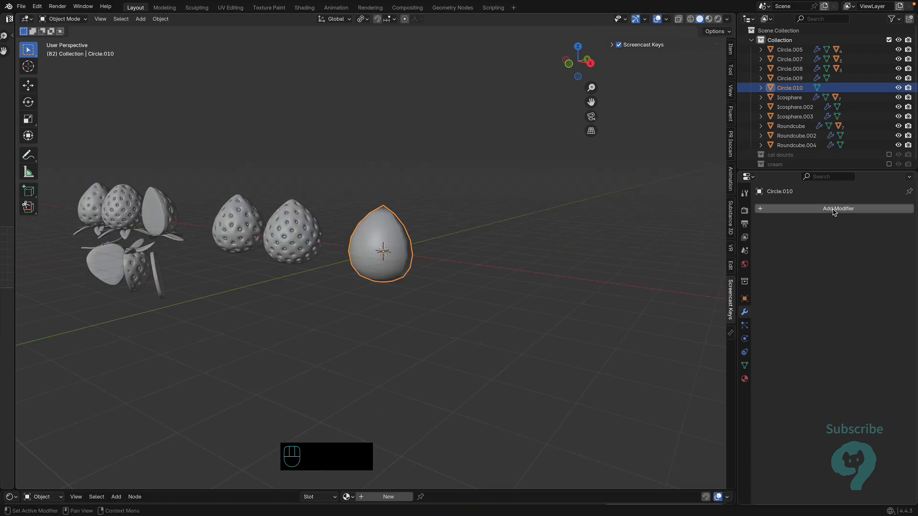
- Apply a Decimate modifier in Un-Subdivide mode to the half strawberry and add a Subdivision modifier at level 2
{"action": "left_click", "coordinate": [834, 210]}
{"action": "left_click", "coordinate": [796, 247]}
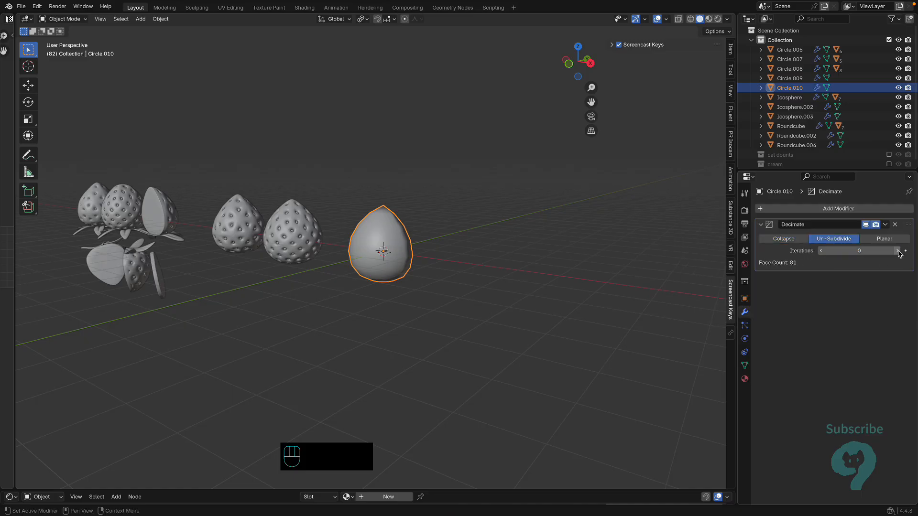
{"action": "left_click", "coordinate": [884, 224]}
{"action": "left_click", "coordinate": [876, 240]}
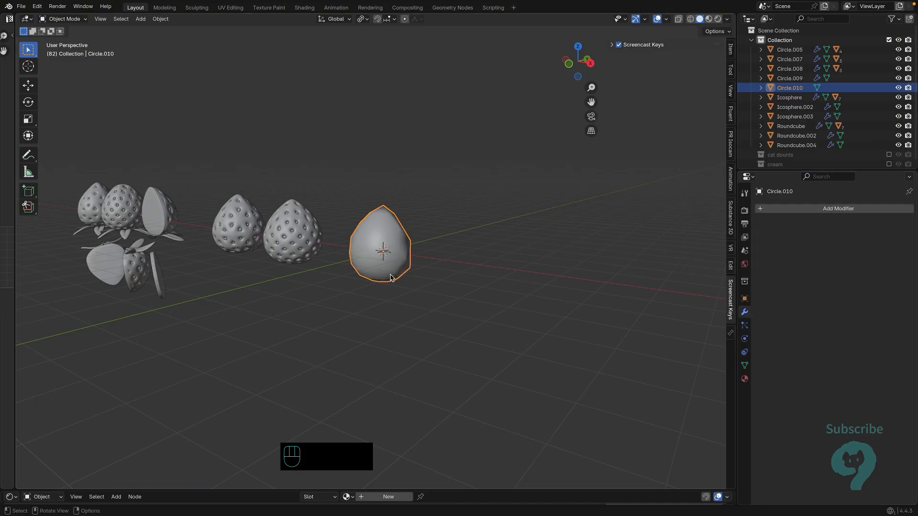
{"action": "key", "text": "ctrl+2"}
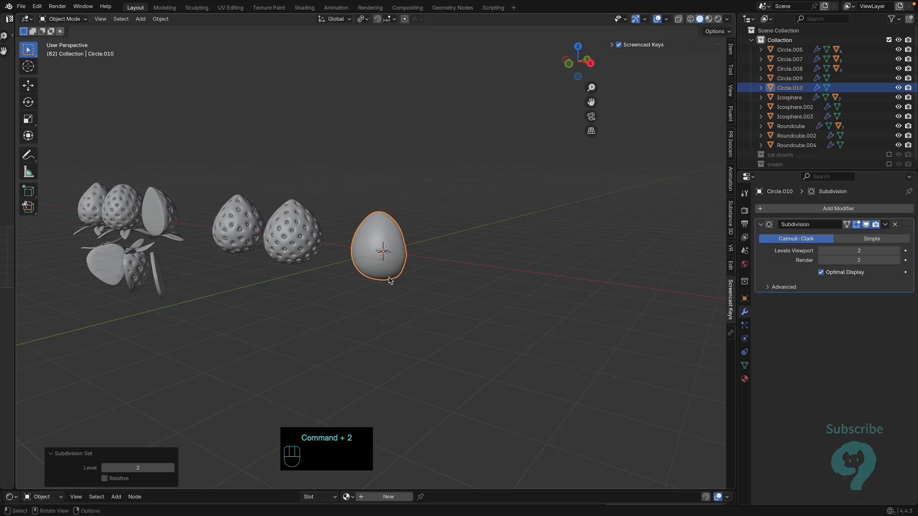
- Extrude the flat cut face of the half strawberry outward by about 0.093 m
{"action": "middle_click_drag", "start_coordinate": [388, 267], "coordinate": [623, 182]}
{"action": "key", "text": "Tab"}
{"action": "key", "text": "3"}
{"action": "left_click", "coordinate": [353, 253]}
{"action": "key", "text": "e"}
{"action": "left_click", "coordinate": [419, 277]}
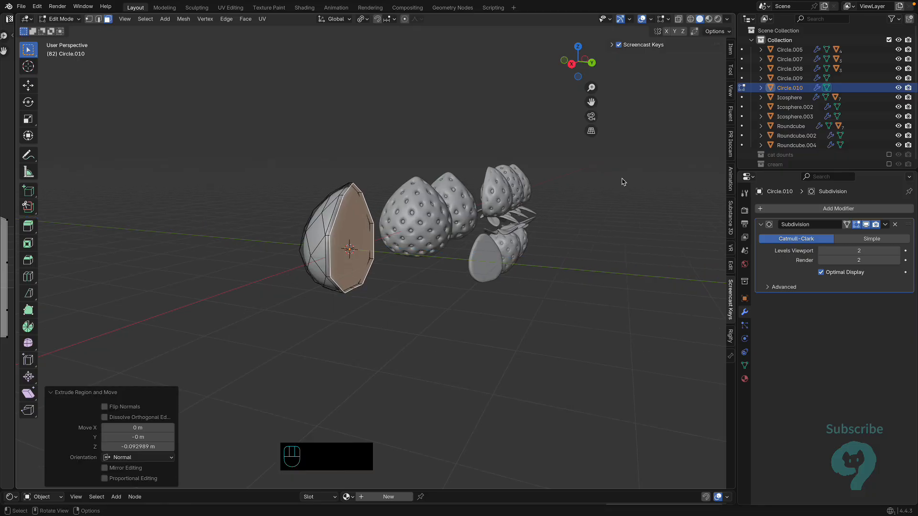
- Set the Mean Crease of the extruded cut face's edges to 0.6
{"action": "left_click", "coordinate": [731, 49]}
{"action": "left_click", "coordinate": [628, 45]}
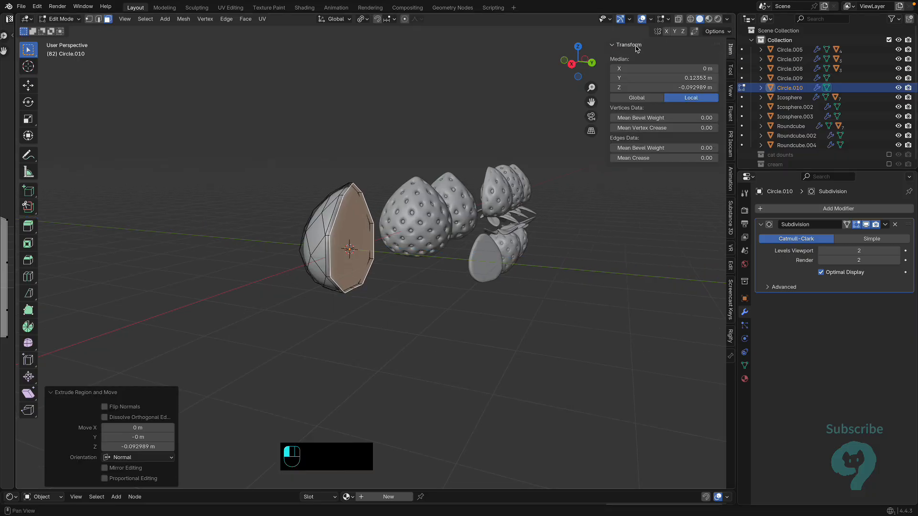
{"action": "left_click", "coordinate": [639, 162]}
{"action": "type", "text": "0.6"}
{"action": "key", "text": "Return"}
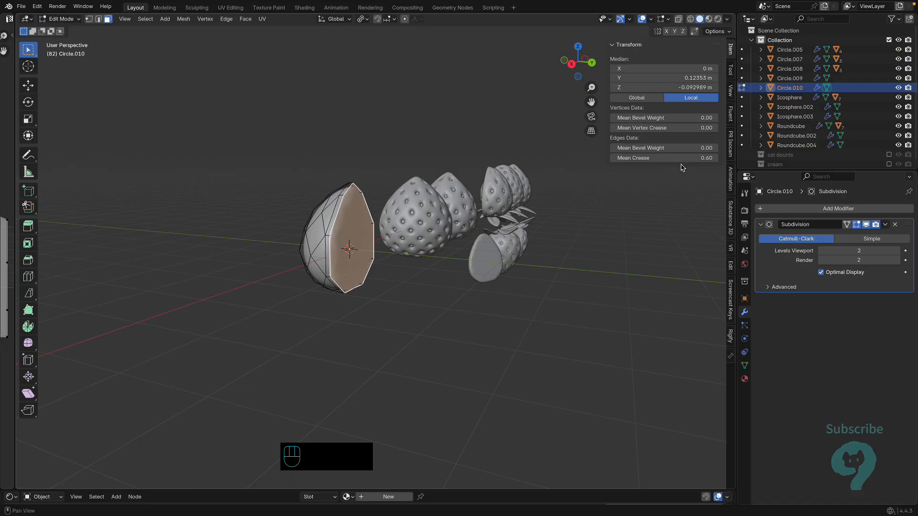
- Inset the flat cut face by about 0.2 m
{"action": "scroll", "coordinate": [391, 289], "scroll_direction": "up", "scroll_amount": 2}
{"action": "key", "text": "i"}
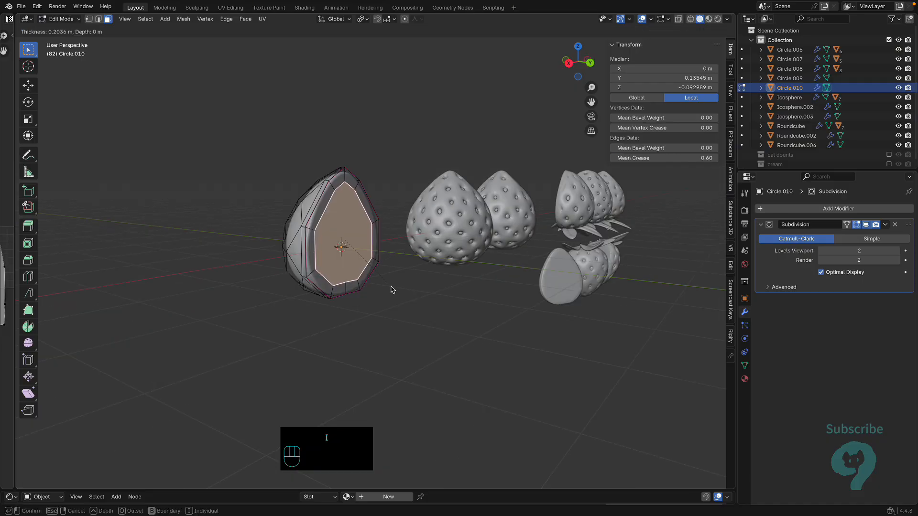
{"action": "left_click", "coordinate": [391, 289]}
- Isolate the half strawberry, select all faces of its rounded side through X-ray in side view, and bevel their edges
{"action": "key", "text": "Tab"}
{"action": "key", "text": "slash"}
{"action": "key", "text": "KP_3"}
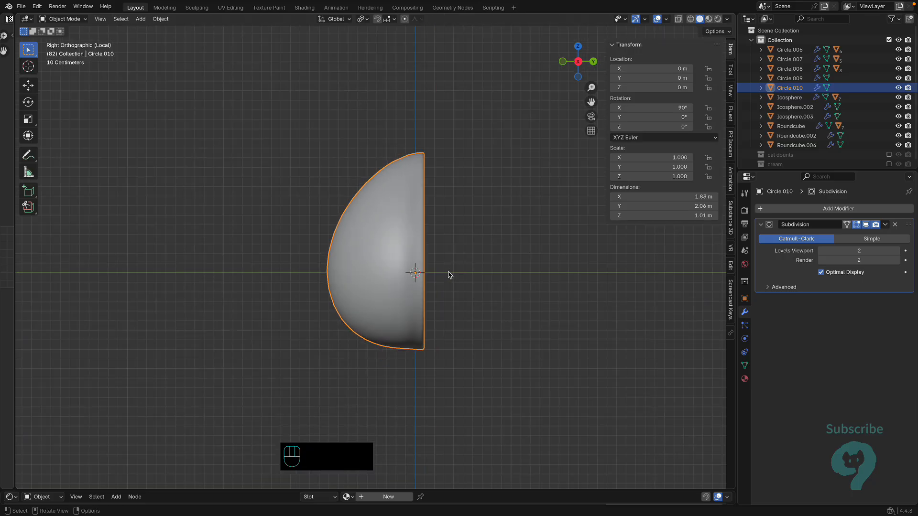
{"action": "key", "text": "alt+z"}
{"action": "key", "text": "Tab"}
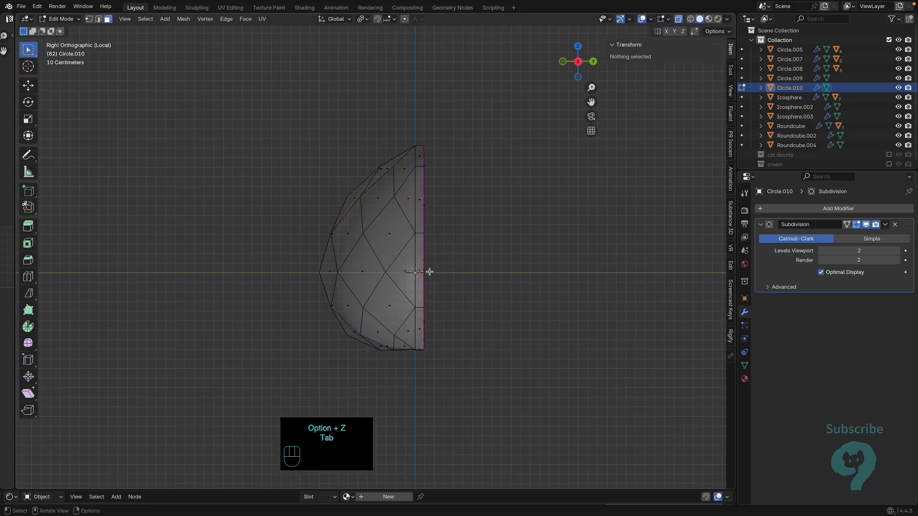
{"action": "left_click_drag", "start_coordinate": [266, 106], "coordinate": [412, 396], "text": "shift"}
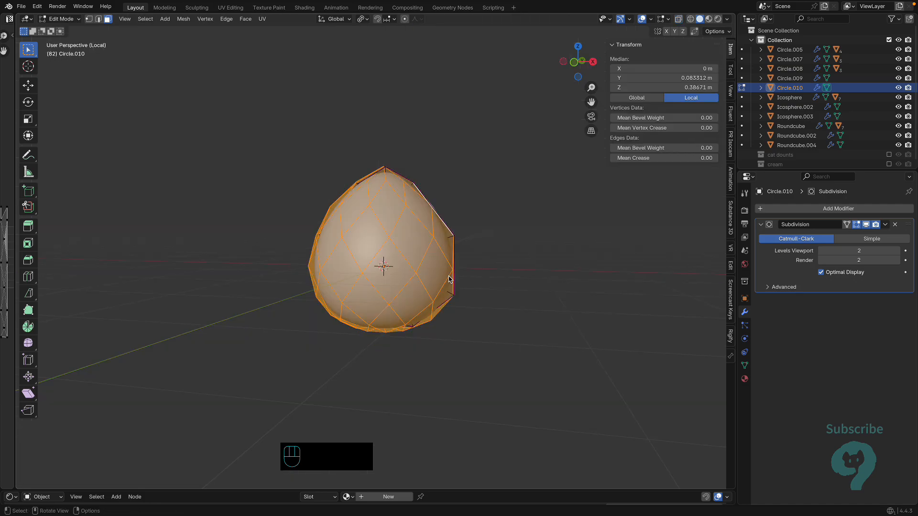
{"action": "key", "text": "super+b"}
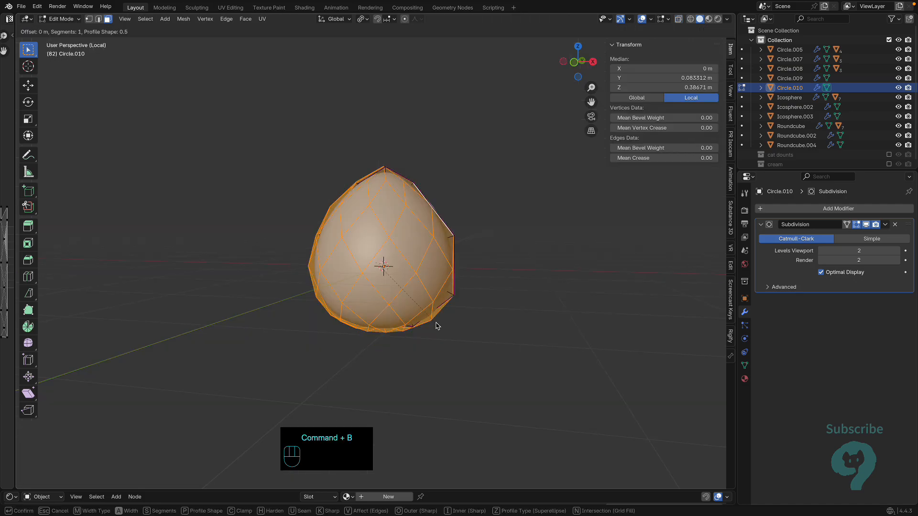
{"action": "left_click", "coordinate": [440, 328]}
- Inset the small diamond faces between the bevelled faces and scale them to about 0.913 around the median point to form dimples
{"action": "key", "text": "super+i"}
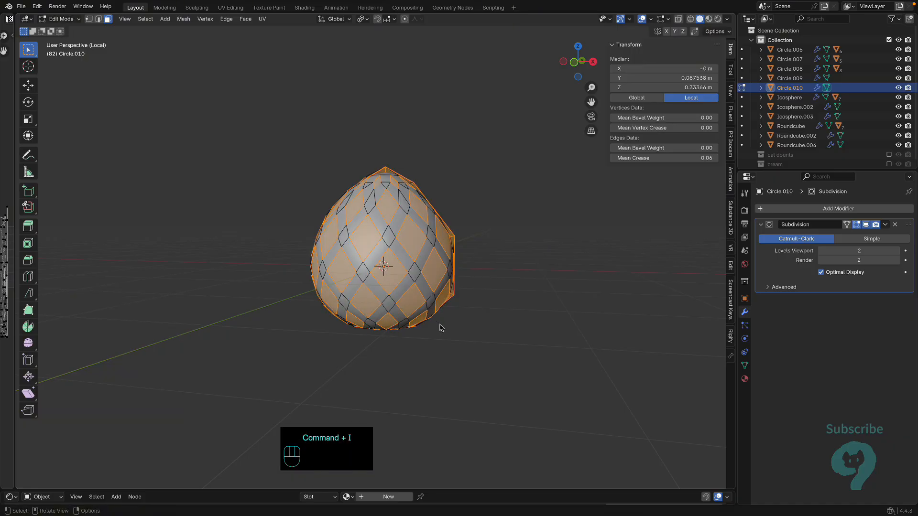
{"action": "key", "text": "i"}
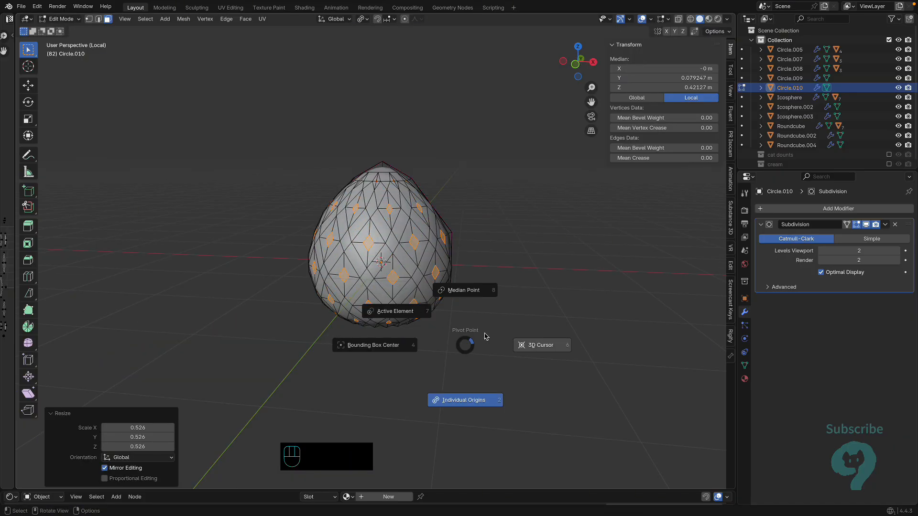
{"action": "left_click", "coordinate": [471, 294]}
{"action": "key", "text": "s"}
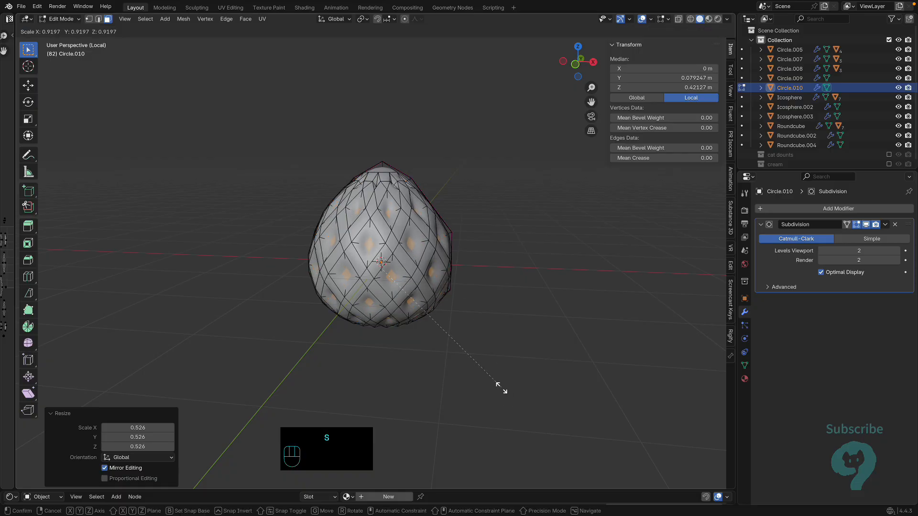
{"action": "left_click", "coordinate": [500, 387]}
- Extrude the dimple faces inward with a scale of about 0.948 and separate them into their own seed object
{"action": "key", "text": "e"}
{"action": "key", "text": "s"}
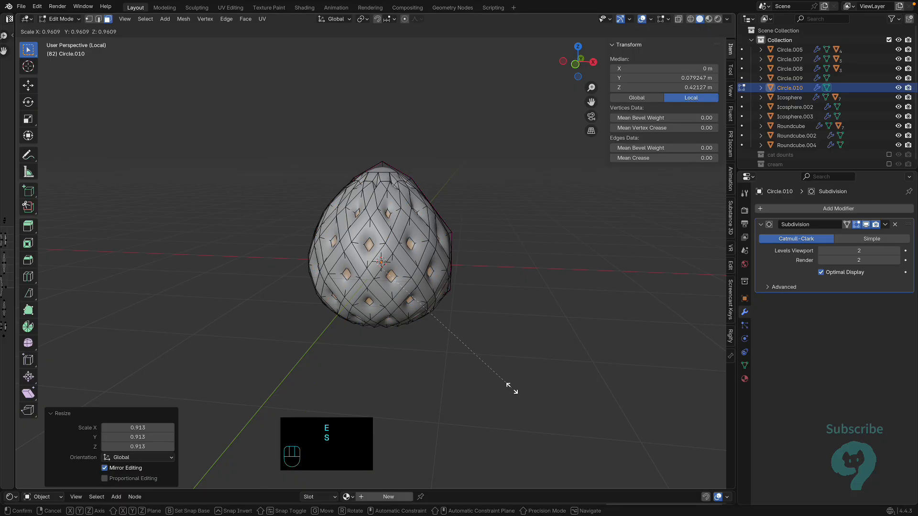
{"action": "left_click", "coordinate": [509, 387]}
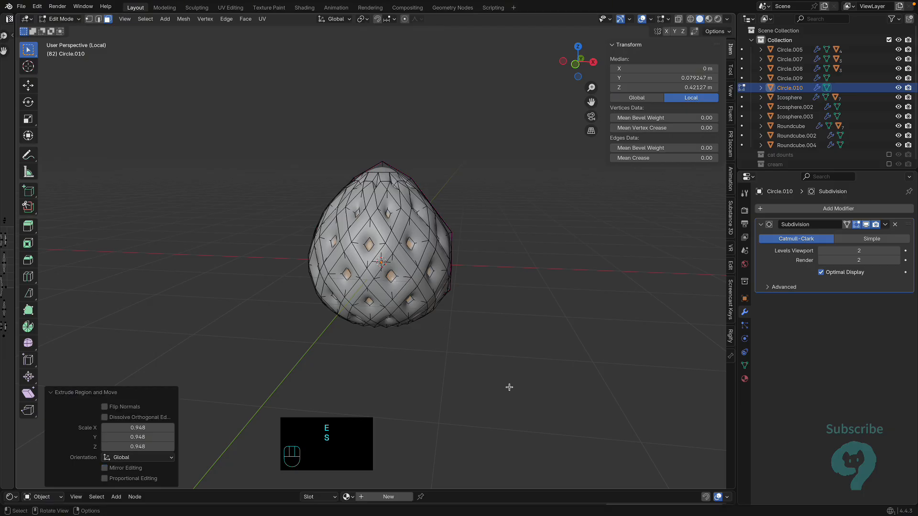
{"action": "key", "text": "p"}
{"action": "left_click", "coordinate": [467, 388]}
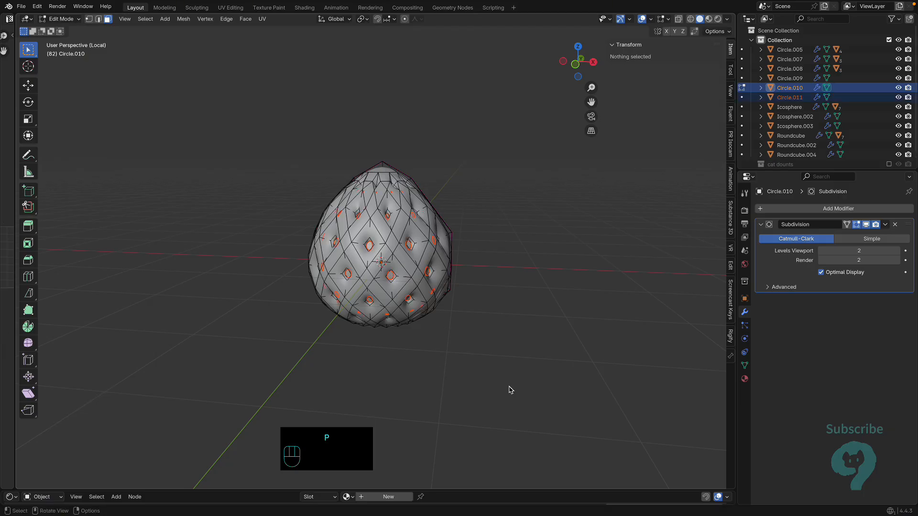
- Select the separated seeds in Object Mode and add a Solidify modifier
{"action": "key", "text": "Tab"}
{"action": "left_click", "coordinate": [371, 249]}
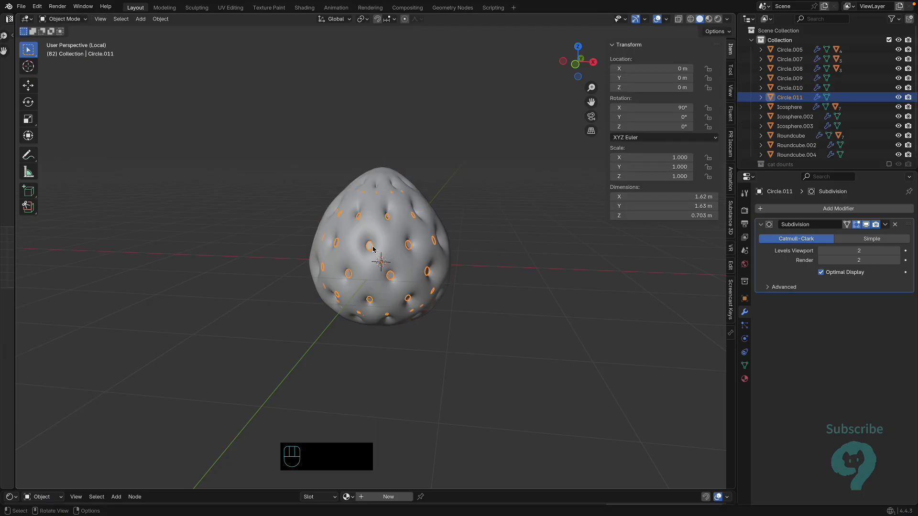
{"action": "left_click", "coordinate": [785, 210]}
{"action": "left_click", "coordinate": [786, 211]}
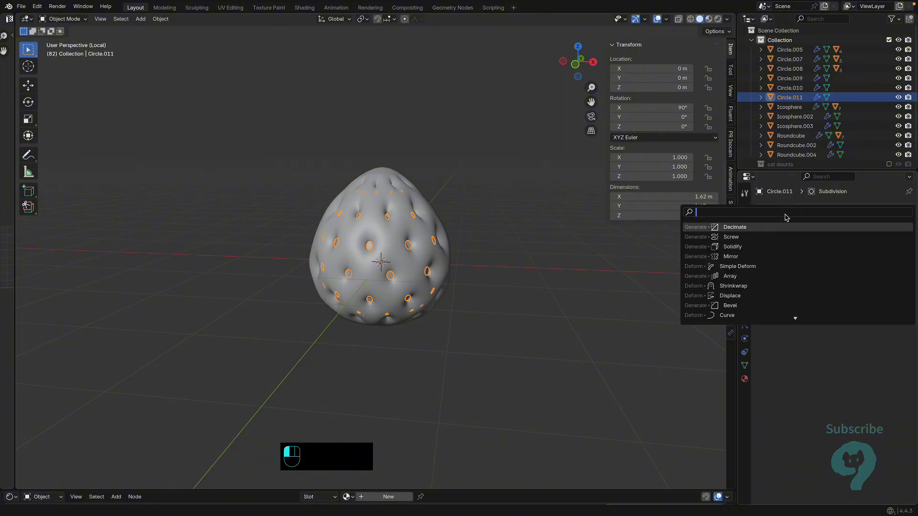
{"action": "left_click", "coordinate": [777, 249]}
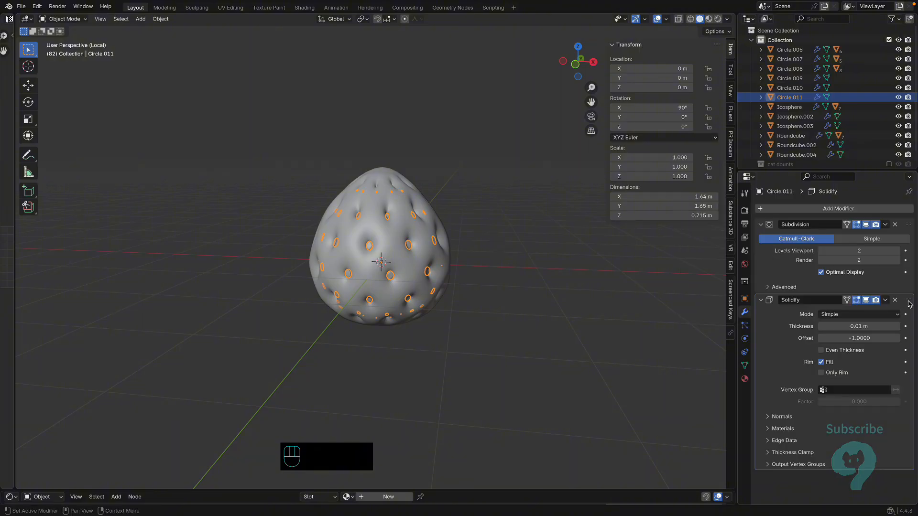
- Place the seeds' Solidify modifier above Subdivision and set its thickness to 0.07 m
{"action": "left_click_drag", "start_coordinate": [910, 302], "coordinate": [910, 223]}
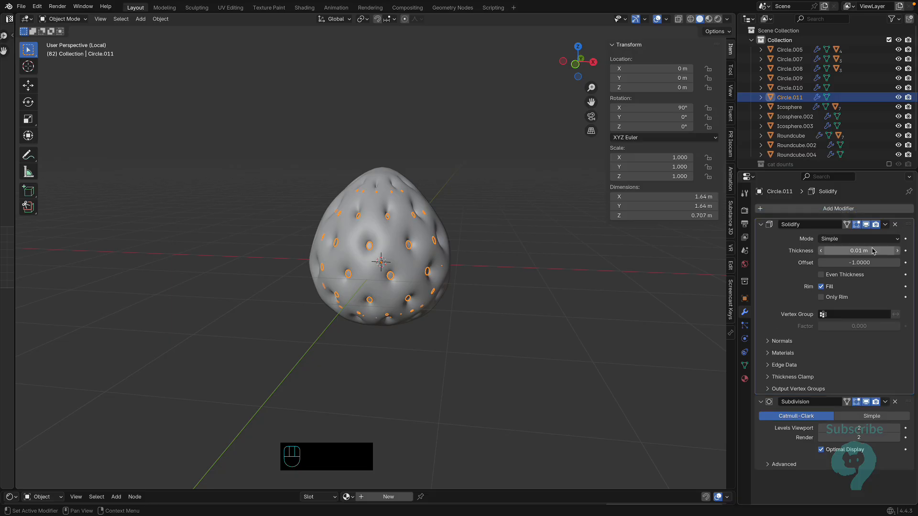
{"action": "left_click_drag", "start_coordinate": [859, 250], "coordinate": [889, 251]}
{"action": "key", "text": "KP_1"}
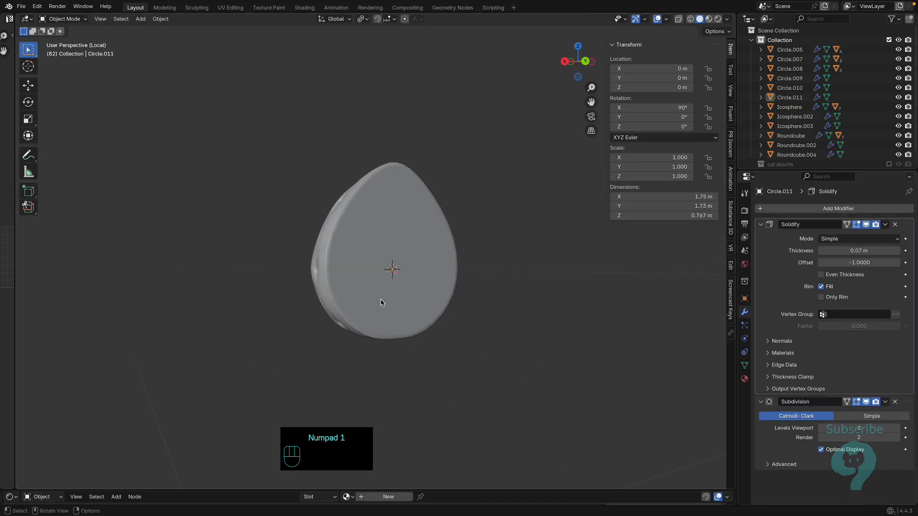
{"action": "middle_click_drag", "start_coordinate": [399, 303], "coordinate": [500, 316]}
{"action": "key", "text": "KP_1"}
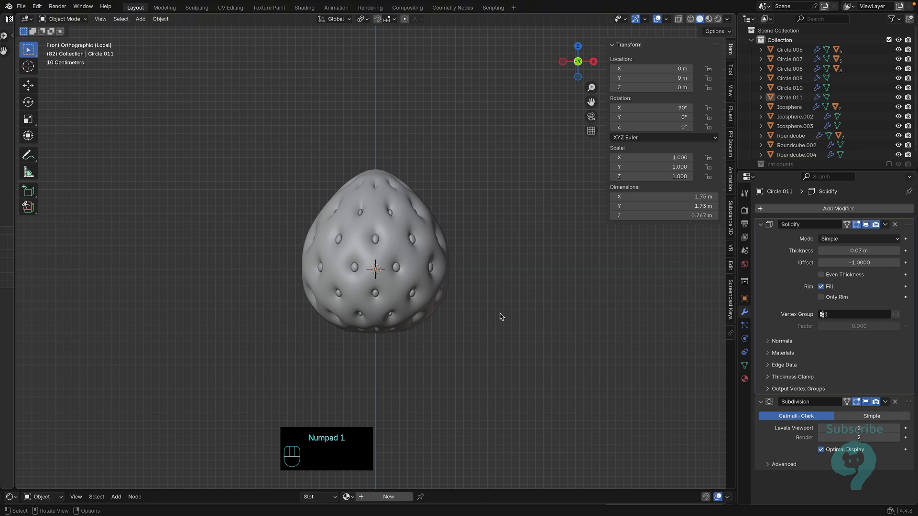
- Leave the isolated view and snap the 3D cursor to the bottom center face of the whole round-cube strawberry at the origin
{"action": "key", "text": "KP_Divide"}
{"action": "left_click", "coordinate": [407, 271]}
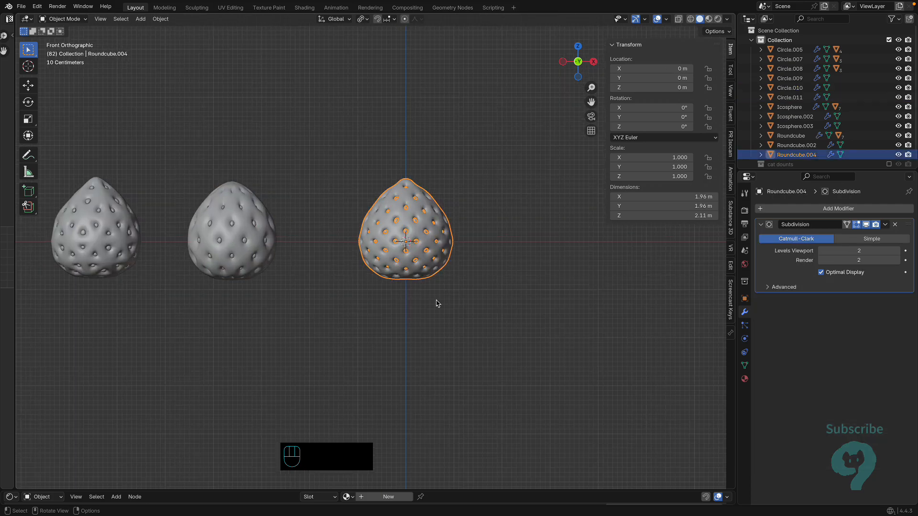
{"action": "key", "text": "Tab"}
{"action": "key", "text": "KP_7"}
{"action": "key", "text": "KP_7"}
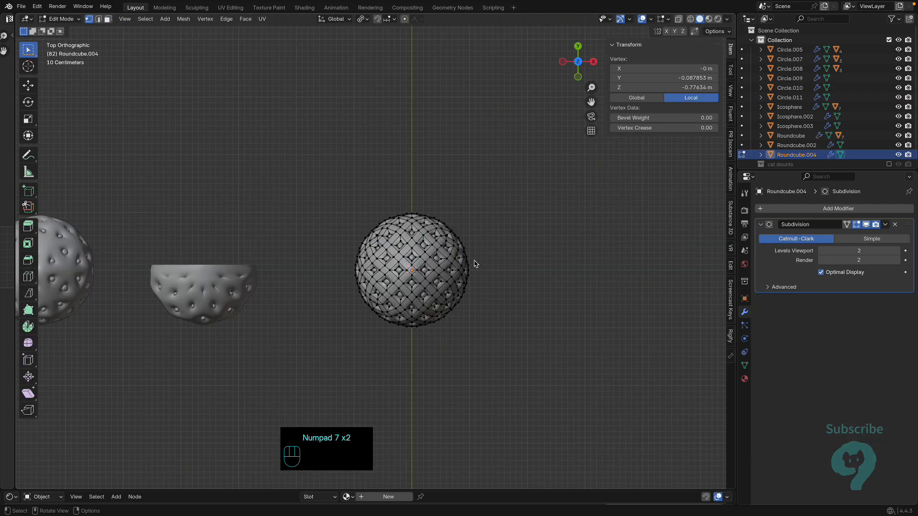
{"action": "key", "text": "3"}
{"action": "key", "text": "ctrl+KP_7"}
{"action": "scroll", "coordinate": [444, 248], "scroll_direction": "up", "scroll_amount": 2}
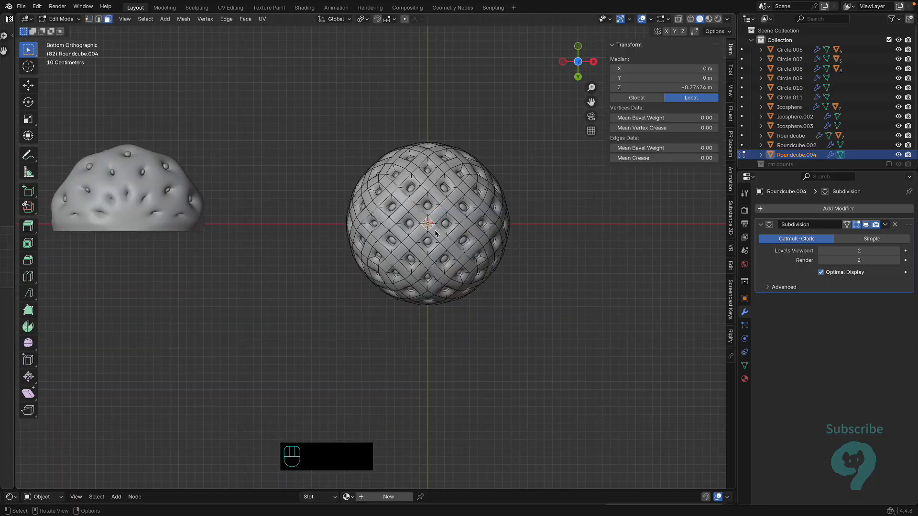
{"action": "key", "text": "shift+s"}
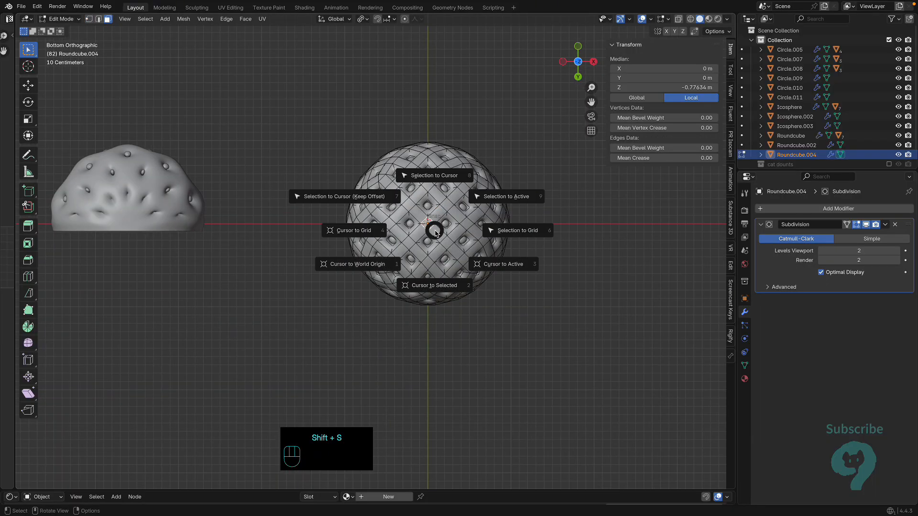
{"action": "left_click", "coordinate": [434, 289]}
{"action": "key", "text": "Tab"}
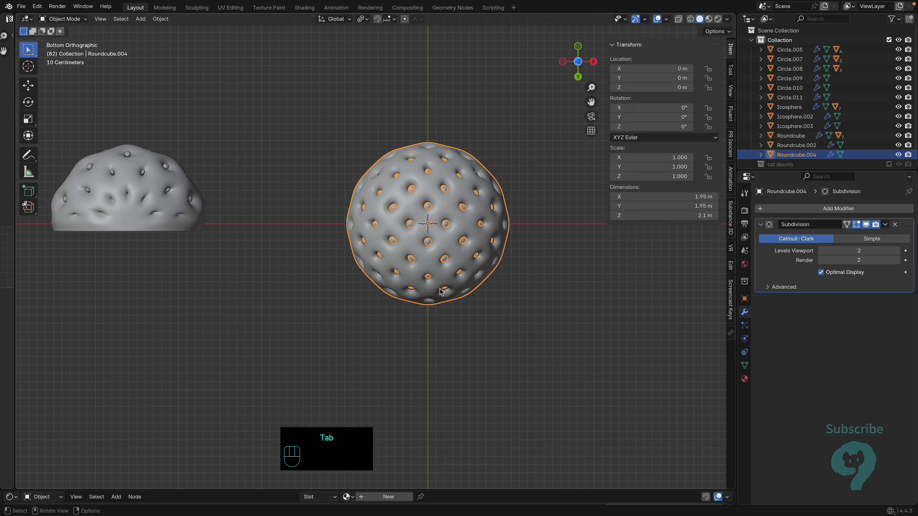
- Add a plane mesh at the 3D cursor under the whole strawberry
{"action": "key", "text": "KP_1"}
{"action": "key", "text": "shift+a"}
{"action": "mouse_move", "coordinate": [440, 290]}
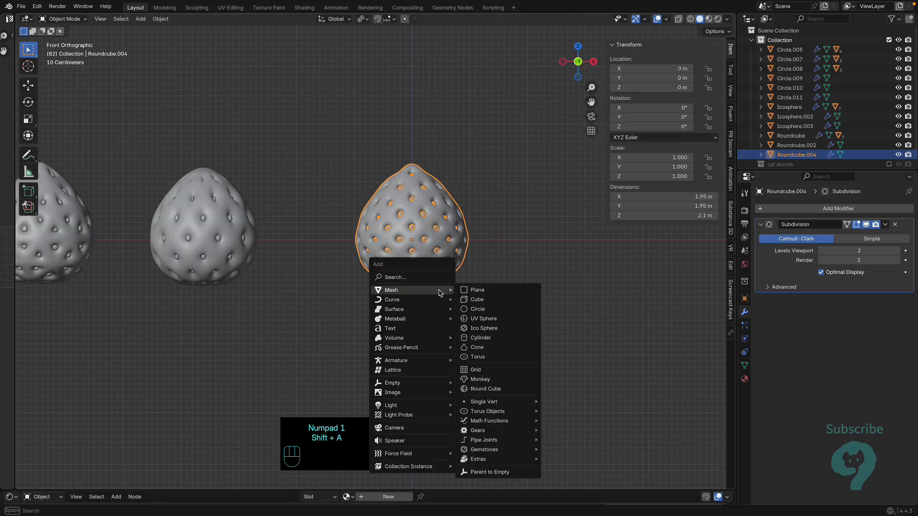
{"action": "left_click", "coordinate": [478, 290]}
- Turn on X-ray and move the plane's mesh 1 m along Y in Edit Mode so that its edge meets the origin
{"action": "key", "text": "Tab"}
{"action": "key", "text": "KP_7"}
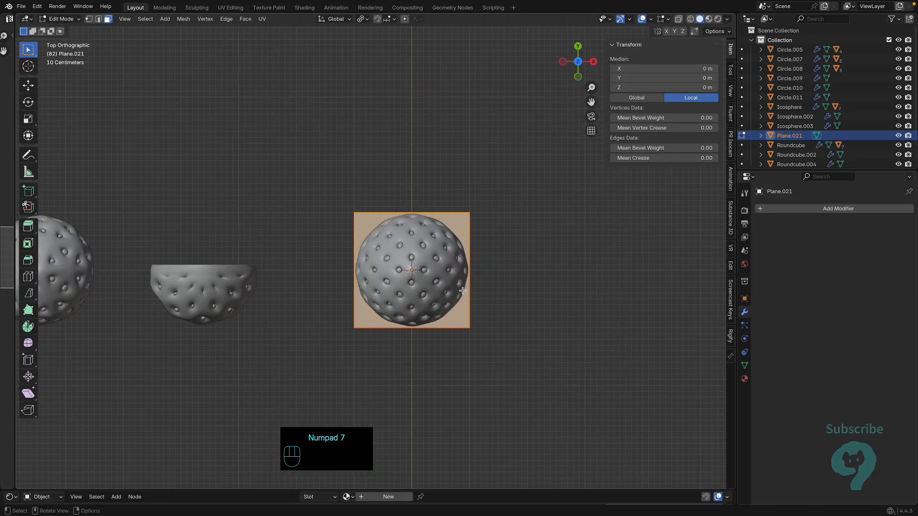
{"action": "key", "text": "alt+z"}
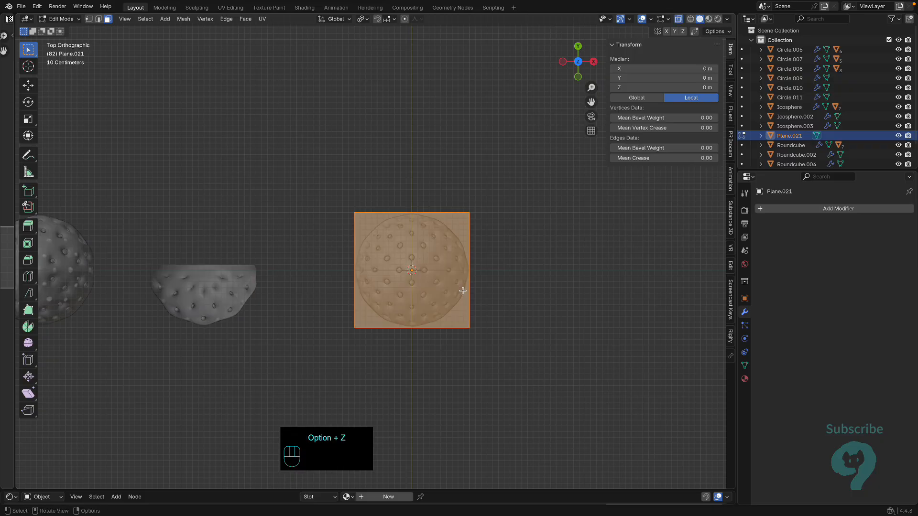
{"action": "key", "text": "g"}
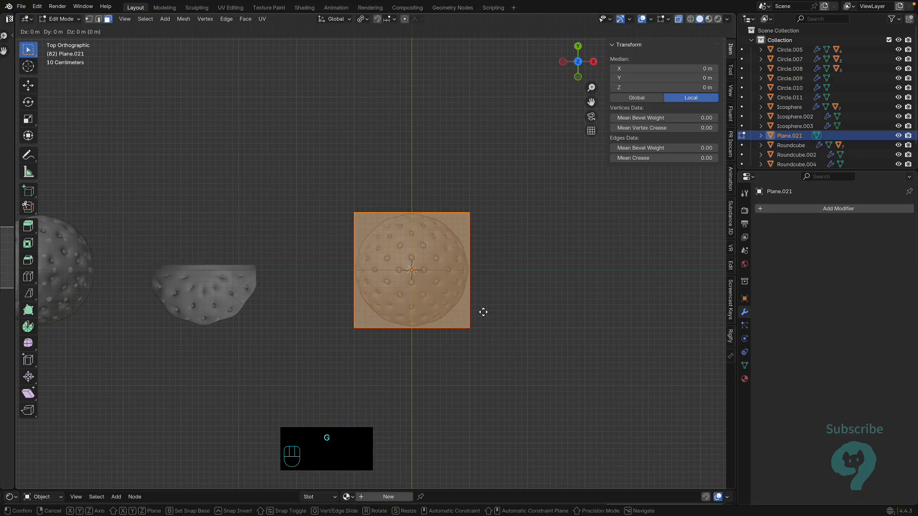
{"action": "key", "text": "y"}
{"action": "key", "text": "KP_1"}
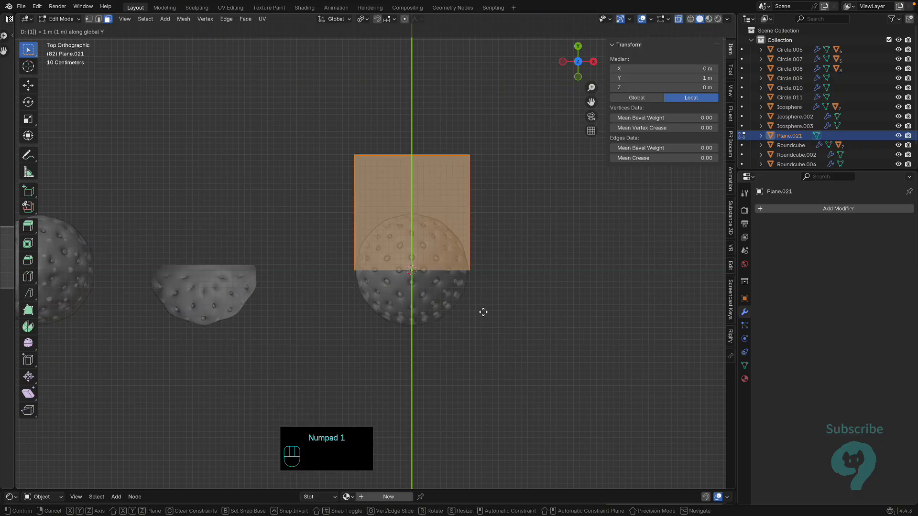
{"action": "key", "text": "KP_Enter"}
- Narrow the plane along X to about 0.2 of its width and move its outer edge about 0.82 m inward along Y
{"action": "key", "text": "s"}
{"action": "key", "text": "x"}
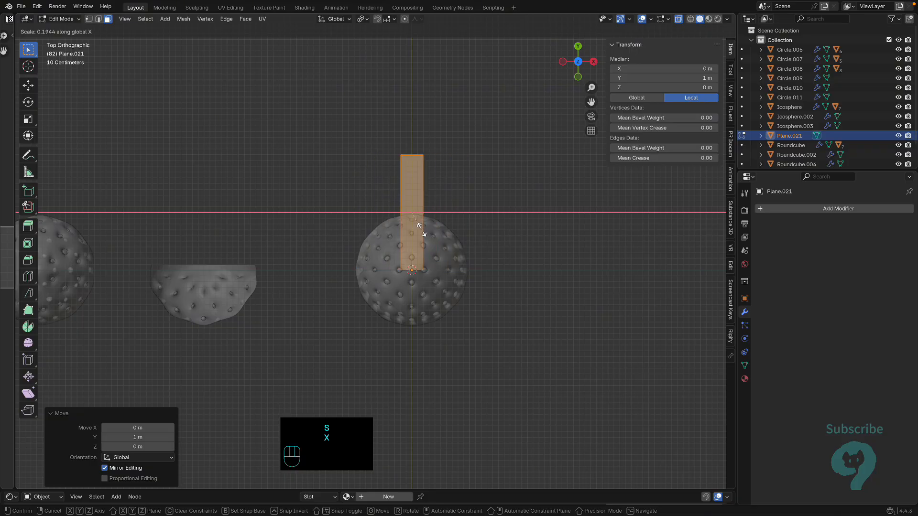
{"action": "left_click", "coordinate": [423, 229]}
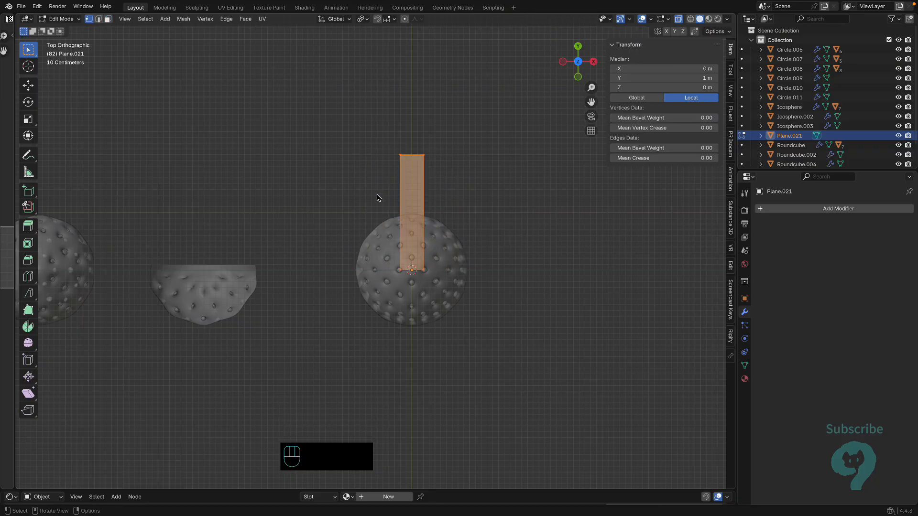
{"action": "left_click_drag", "start_coordinate": [369, 119], "coordinate": [424, 160]}
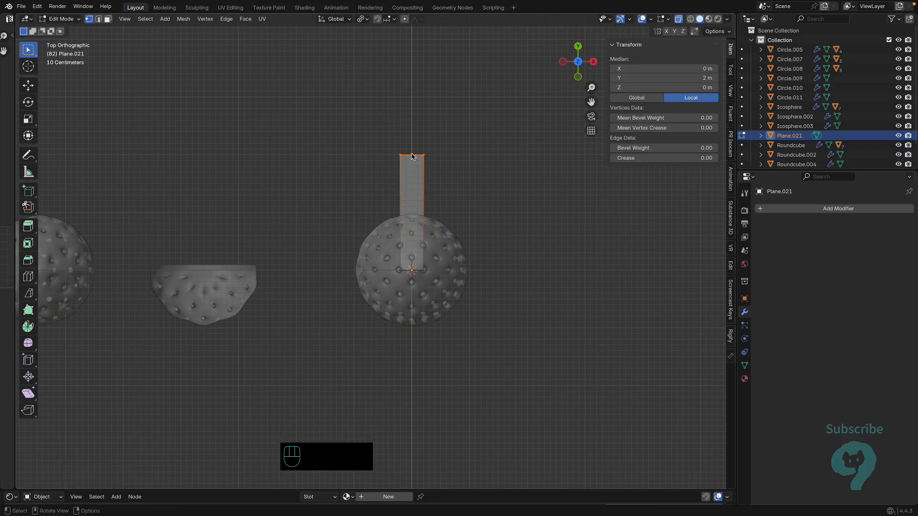
{"action": "key", "text": "g"}
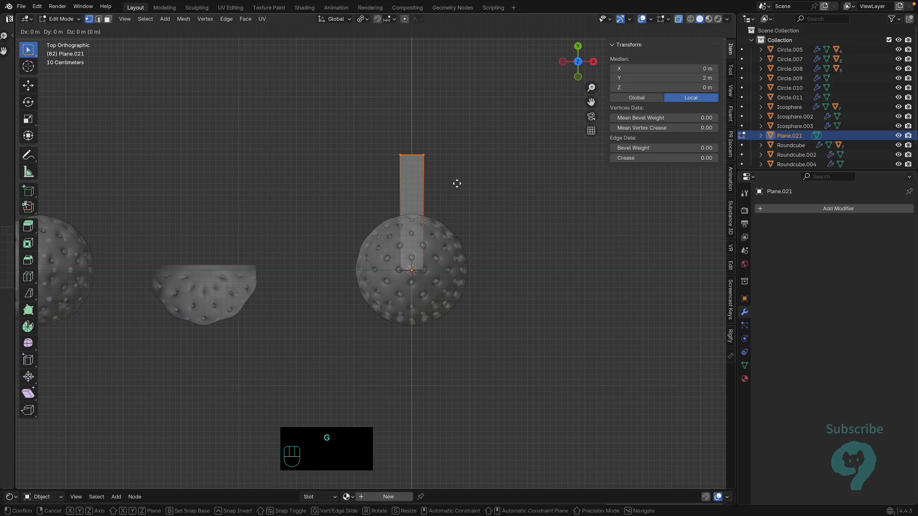
{"action": "key", "text": "y"}
{"action": "left_click", "coordinate": [460, 234]}
- Add two loop cuts across the strip and scale its cross edges down to taper it into a leaf outline
{"action": "key", "text": "ctrl+r"}
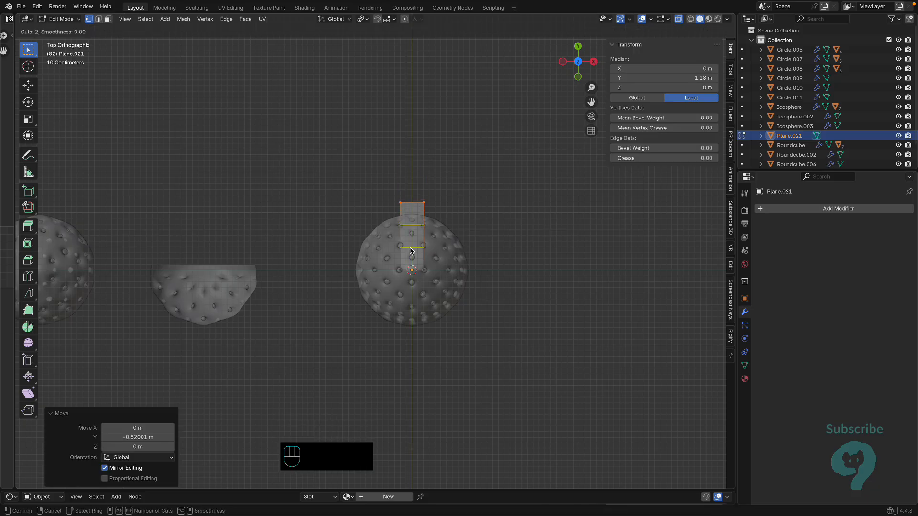
{"action": "left_click", "coordinate": [410, 250]}
{"action": "right_click", "coordinate": [429, 232]}
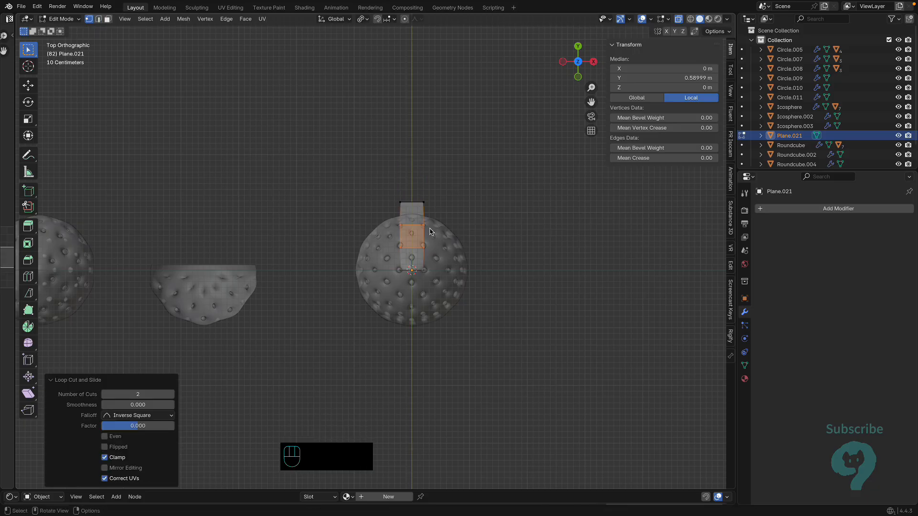
{"action": "left_click", "coordinate": [430, 249]}
{"action": "key", "text": "s"}
{"action": "left_click", "coordinate": [430, 253]}
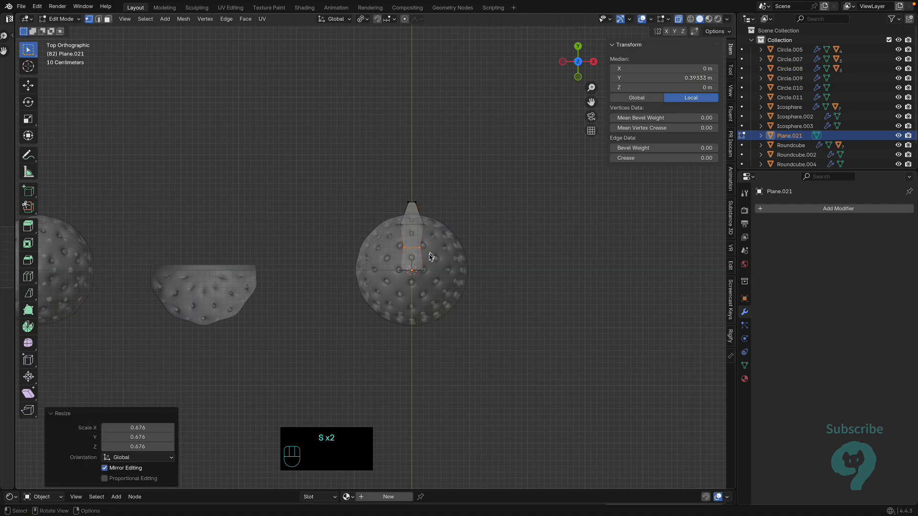
- Move the leaf's narrow base edge about 0.064 m along Y and extrude it back toward the origin
{"action": "scroll", "coordinate": [399, 269], "scroll_direction": "up", "scroll_amount": 4}
{"action": "key", "text": "e"}
{"action": "key", "text": "g"}
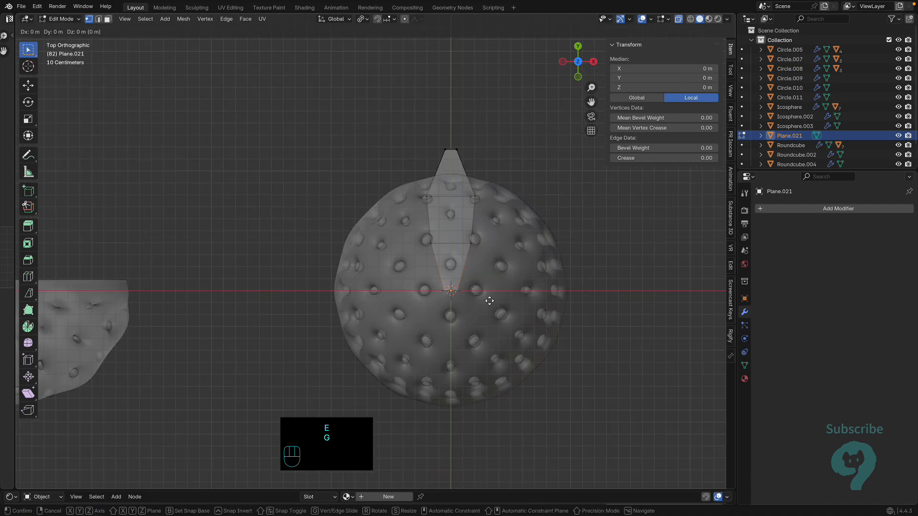
{"action": "key", "text": "y"}
{"action": "left_click", "coordinate": [490, 296]}
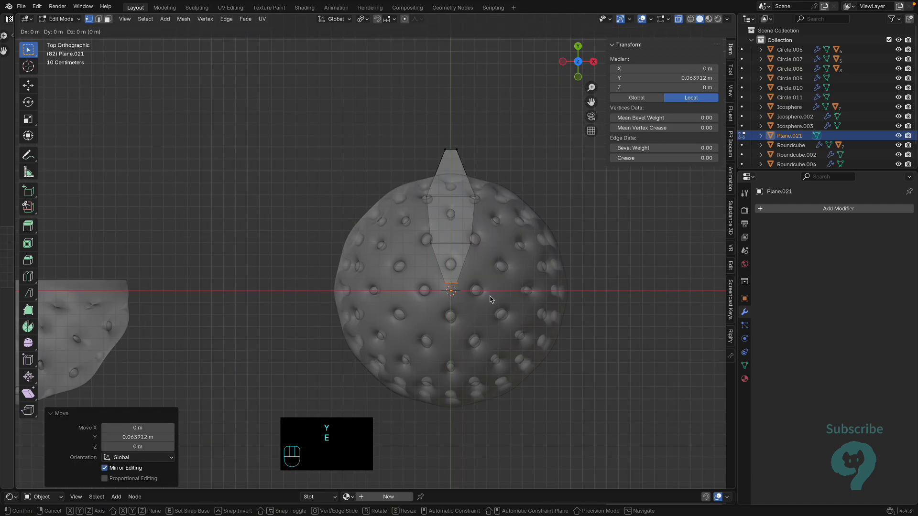
- In the side view, raise the leaf's inner cross edge along Z using proportional editing with Smooth falloff
{"action": "key", "text": "KP_3"}
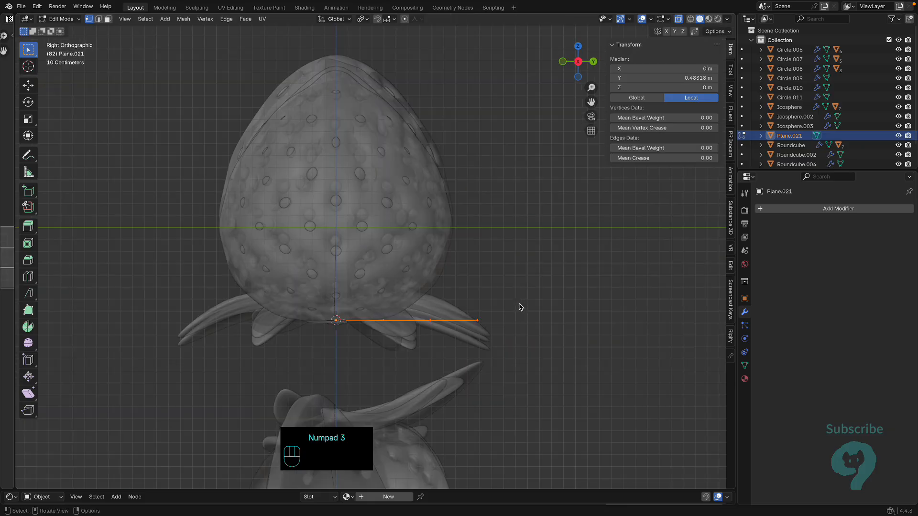
{"action": "left_click", "coordinate": [375, 335]}
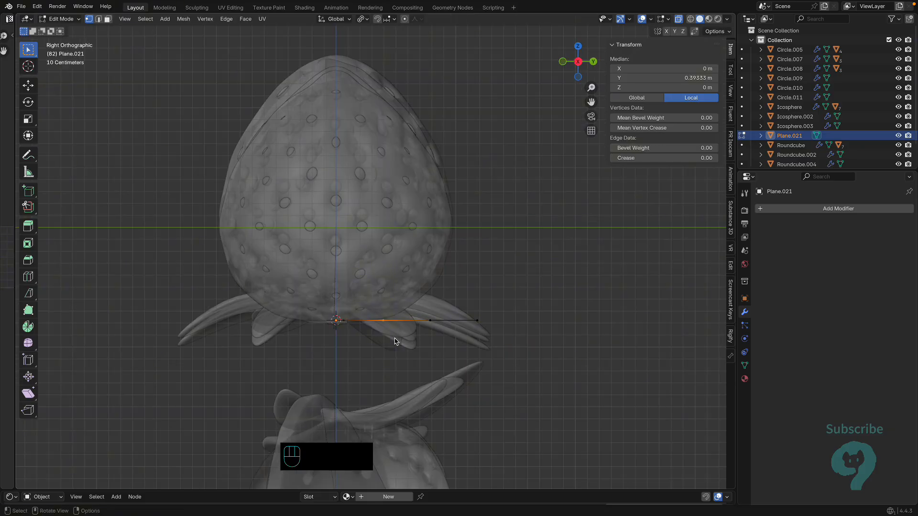
{"action": "key", "text": "o"}
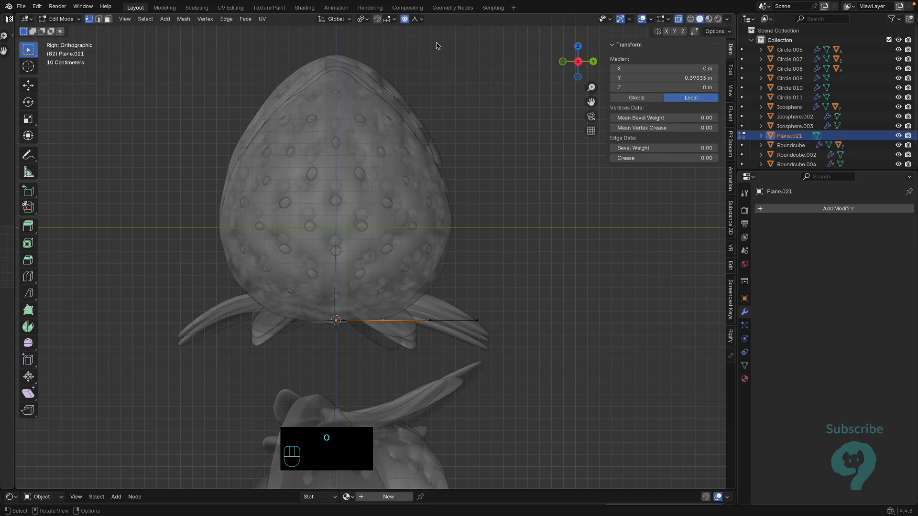
{"action": "left_click", "coordinate": [416, 19]}
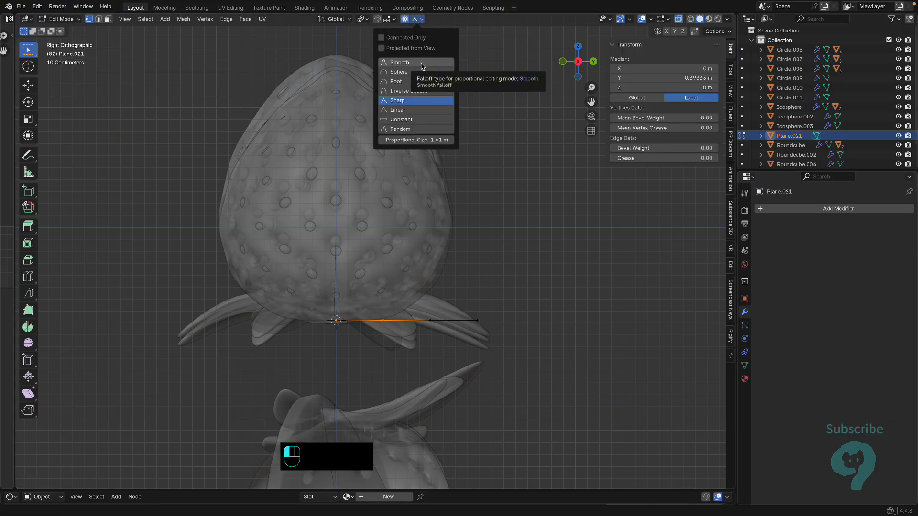
{"action": "left_click", "coordinate": [399, 63]}
{"action": "key", "text": "g"}
{"action": "key", "text": "z"}
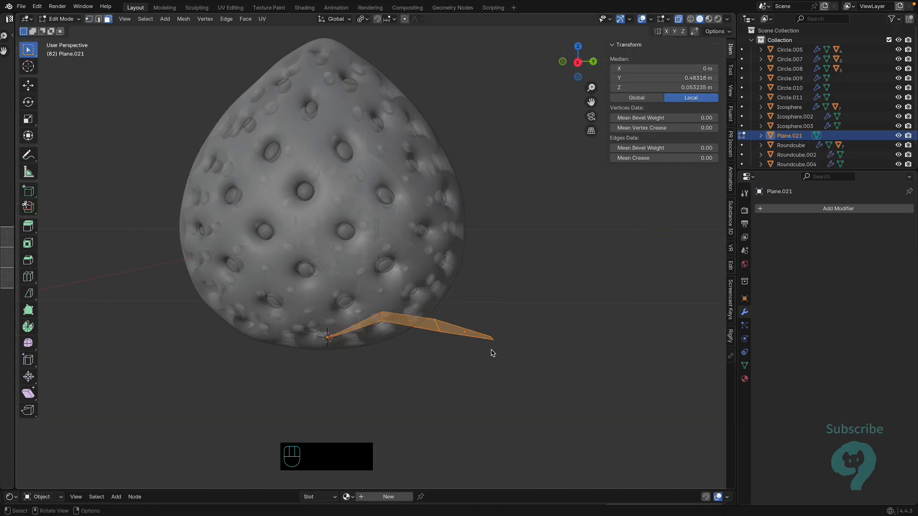
- Extrude the leaf's faces along normals with a 0.048 m offset and slightly rotate the extruded faces in the side view
{"action": "key", "text": "ctrl+e"}
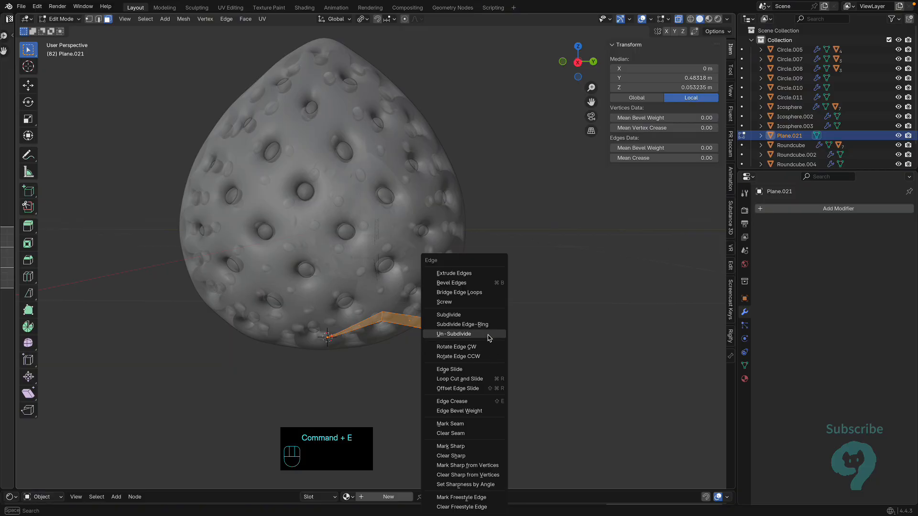
{"action": "key", "text": "alt+e"}
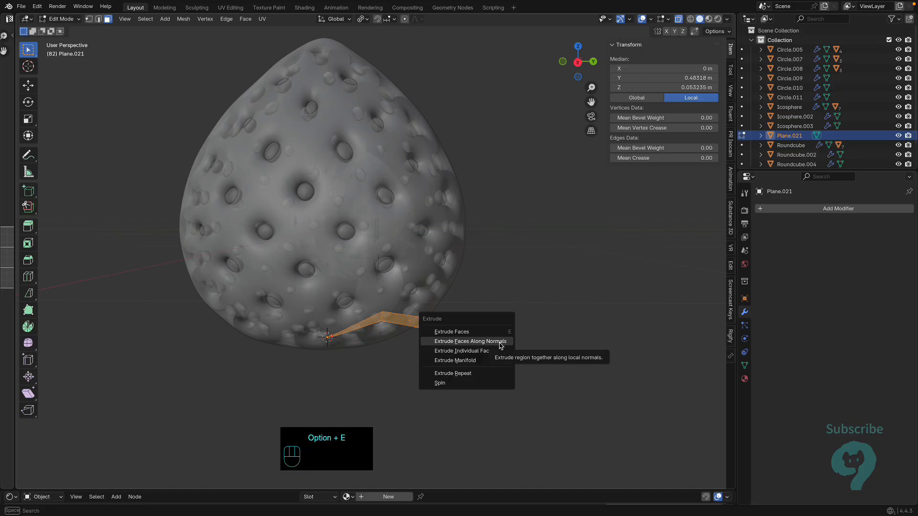
{"action": "left_click", "coordinate": [501, 341]}
{"action": "left_click", "coordinate": [498, 340]}
{"action": "key", "text": "KP_3"}
{"action": "key", "text": "r"}
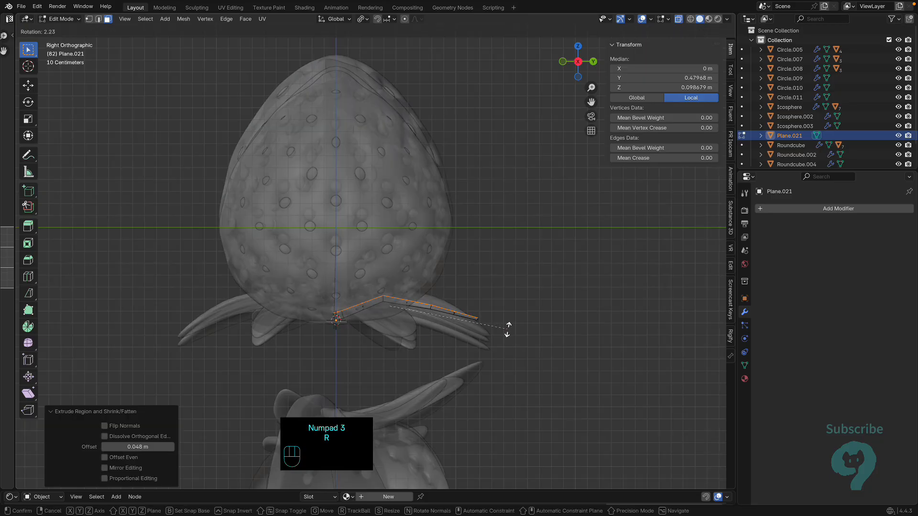
{"action": "key", "text": "z"}
{"action": "left_click", "coordinate": [506, 328]}
- Cut a lengthwise center loop into the leaf and move its tip's center vertices 0.05 m outward along Y and about 0.03 m down
{"action": "key", "text": "Tab"}
{"action": "key", "text": "KP_7"}
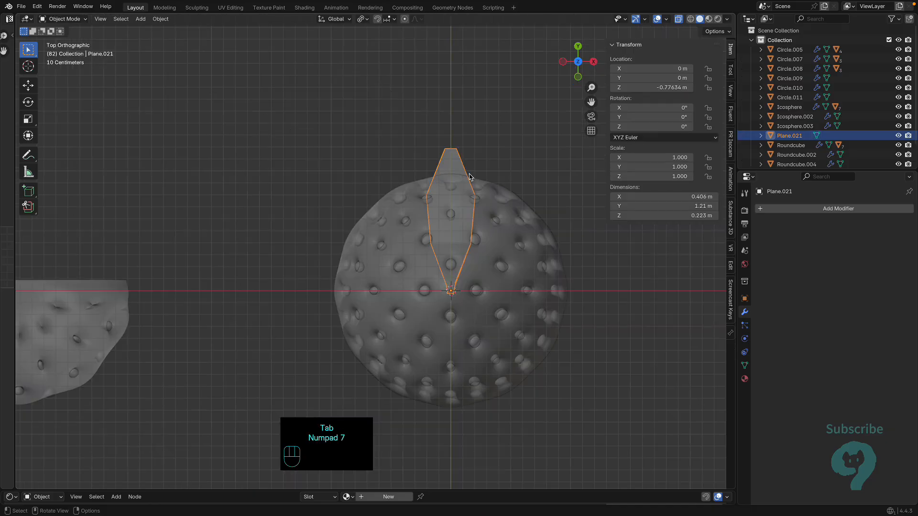
{"action": "key", "text": "Tab"}
{"action": "scroll", "coordinate": [468, 183], "scroll_direction": "up", "scroll_amount": 1}
{"action": "key", "text": "super+2"}
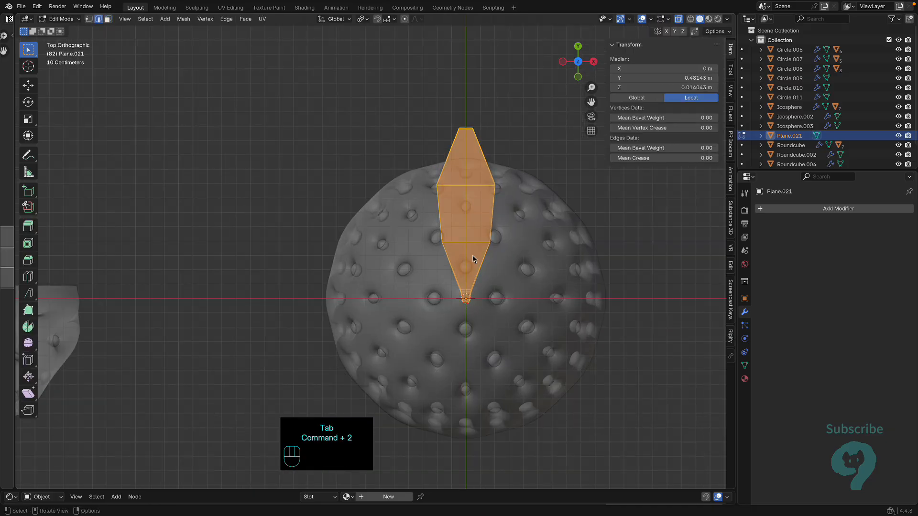
{"action": "key", "text": "super+1"}
{"action": "left_click_drag", "start_coordinate": [461, 115], "coordinate": [470, 140]}
{"action": "key", "text": "g"}
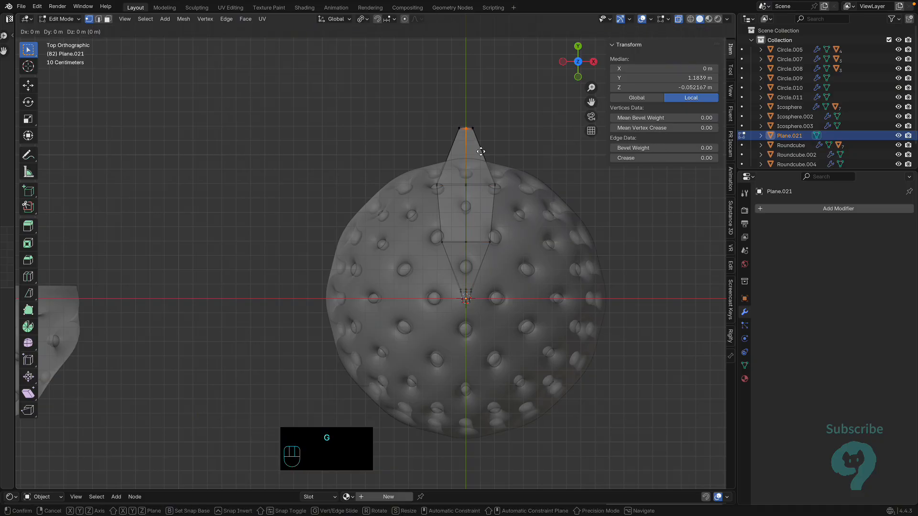
{"action": "key", "text": "y"}
{"action": "left_click", "coordinate": [483, 148]}
- Isolate the leaf and bevel its lengthwise center edges in Edit Mode
{"action": "key", "text": "KP_7"}
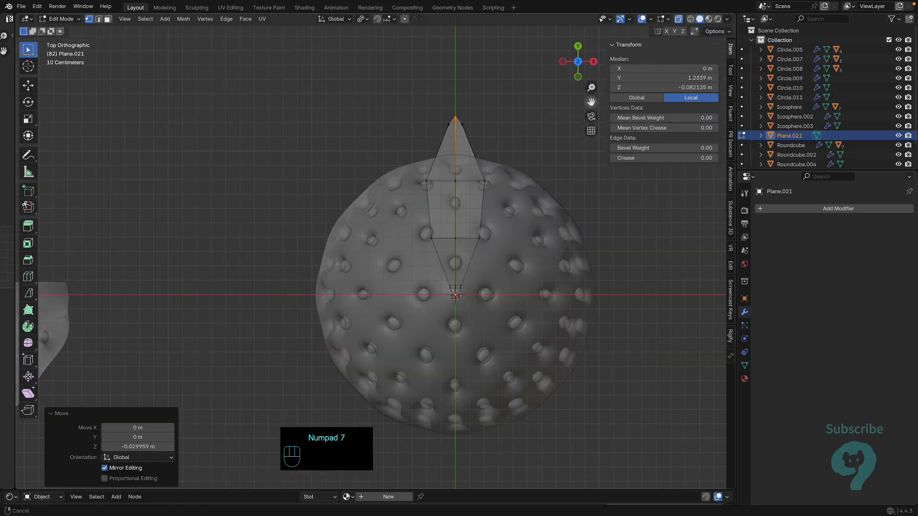
{"action": "key", "text": "slash"}
{"action": "key", "text": "slash"}
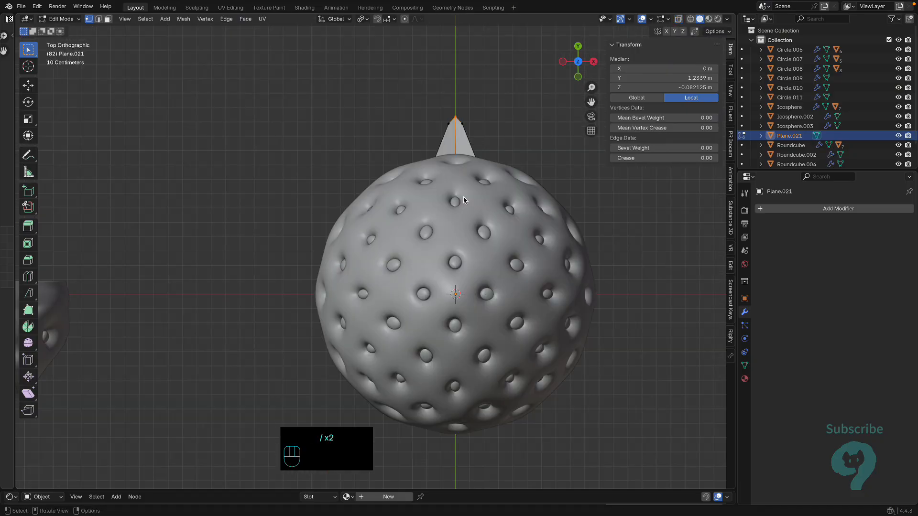
{"action": "key", "text": "Tab"}
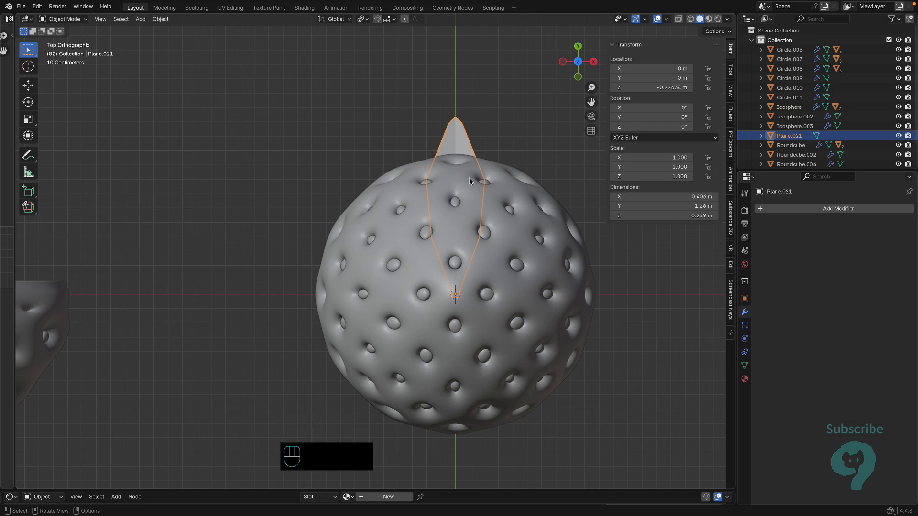
{"action": "key", "text": "slash"}
{"action": "key", "text": "Tab"}
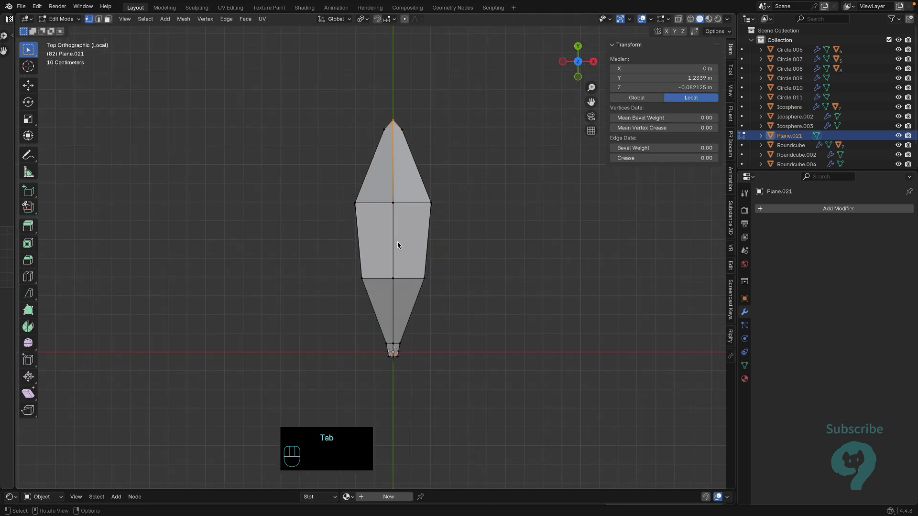
{"action": "key", "text": "2"}
{"action": "left_click", "coordinate": [393, 239]}
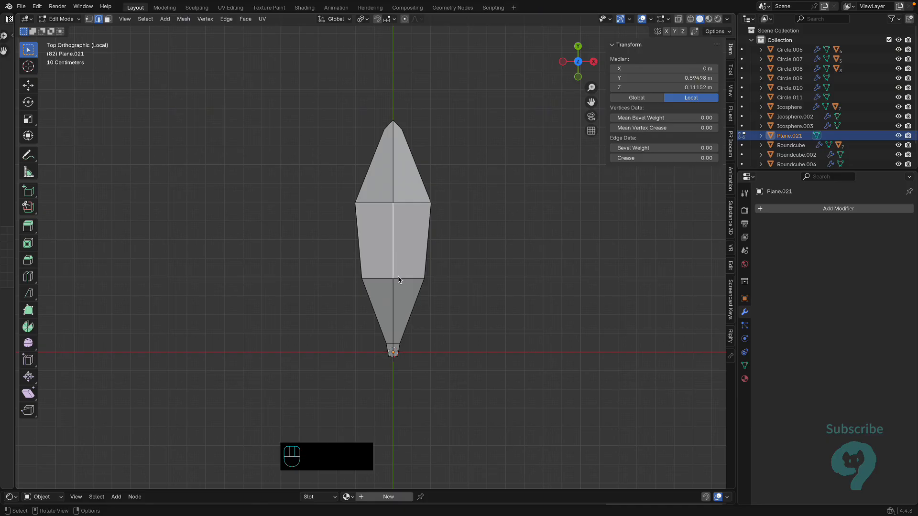
{"action": "key", "text": "super+b"}
{"action": "left_click", "coordinate": [412, 293]}
- Slide the bevel's lower end vertex along the center line toward the leaf's base by a factor of about 0.892
{"action": "key", "text": "1"}
{"action": "key", "text": "g"}
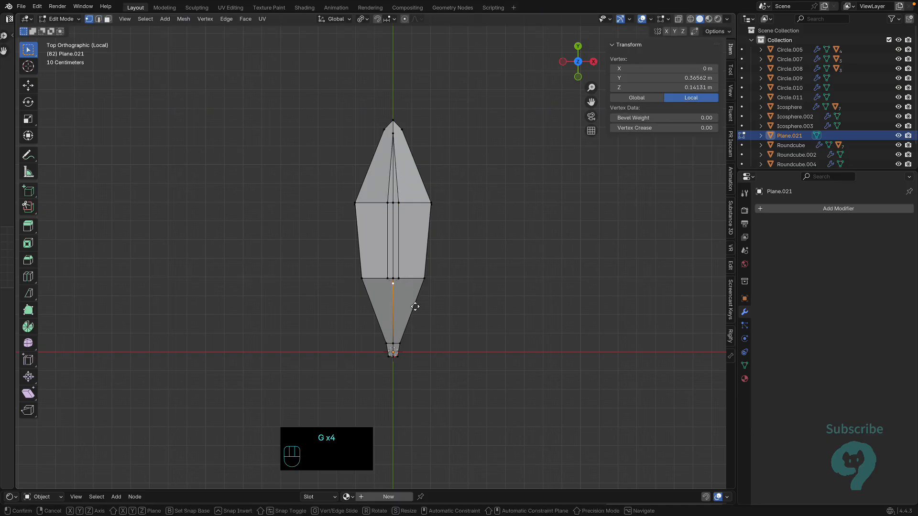
{"action": "key", "text": "g"}
{"action": "left_click", "coordinate": [420, 357]}
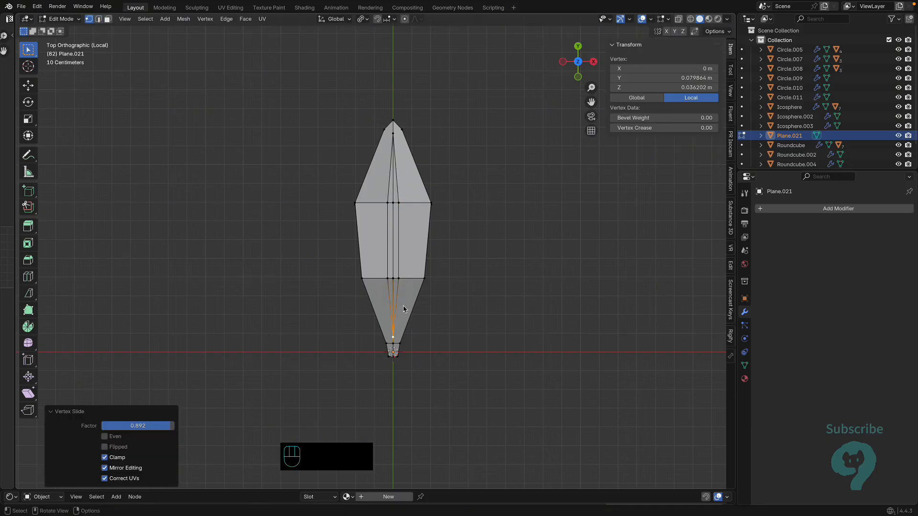
- Lower the middle segment of the leaf's center line about 0.035 m along Z to form a groove
{"action": "key", "text": "2"}
{"action": "left_click", "coordinate": [399, 262]}
{"action": "middle_click_drag", "start_coordinate": [399, 263], "coordinate": [426, 263]}
{"action": "key", "text": "g"}
{"action": "key", "text": "z"}
{"action": "left_click", "coordinate": [429, 269]}
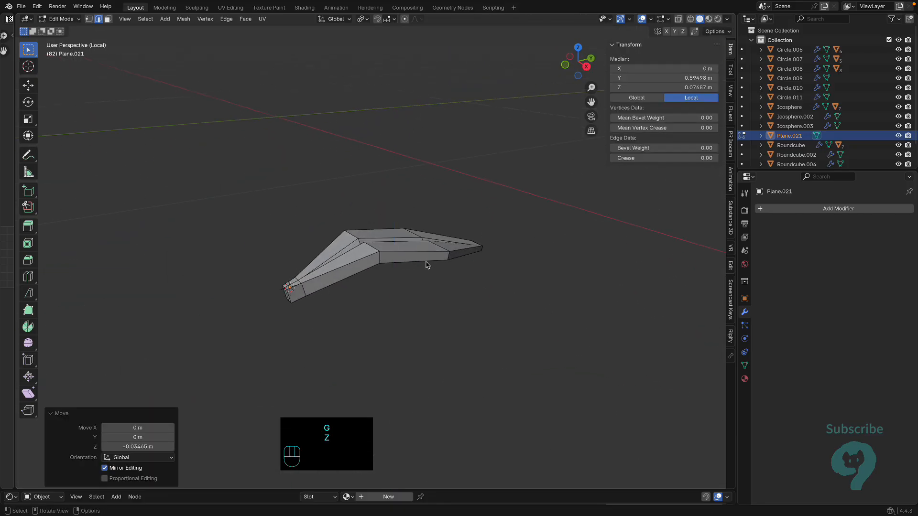
- Add a level 2 Subdivision modifier and smooth shading to the leaf, and return to the full scene in top view
{"action": "key", "text": "Tab"}
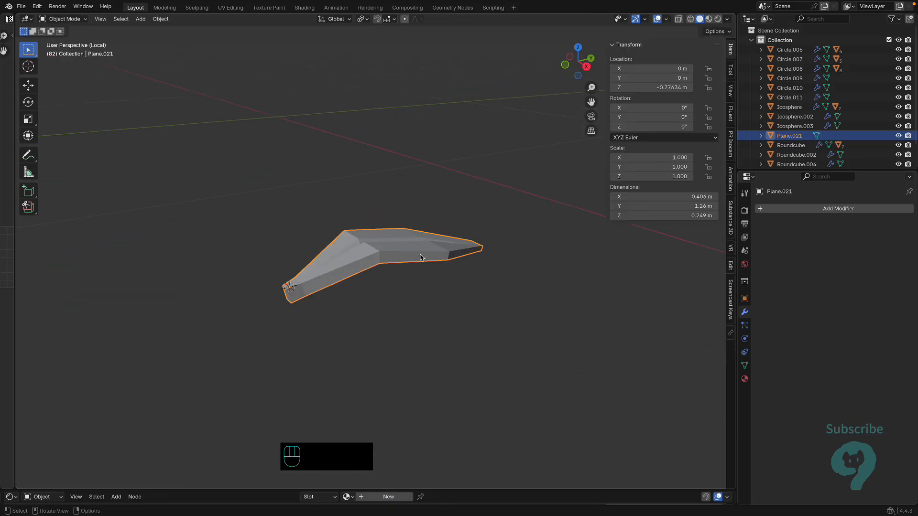
{"action": "key", "text": "super+2"}
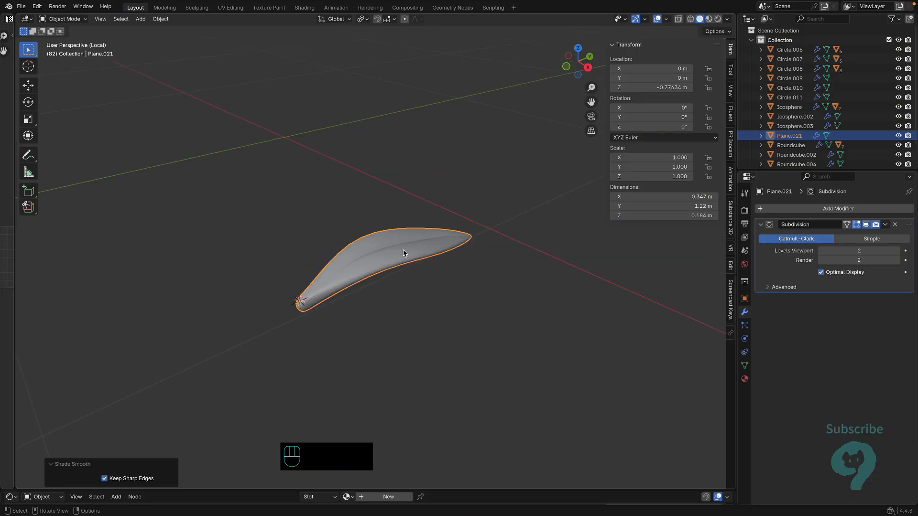
{"action": "key", "text": "KP_Divide"}
{"action": "key", "text": "KP_7"}
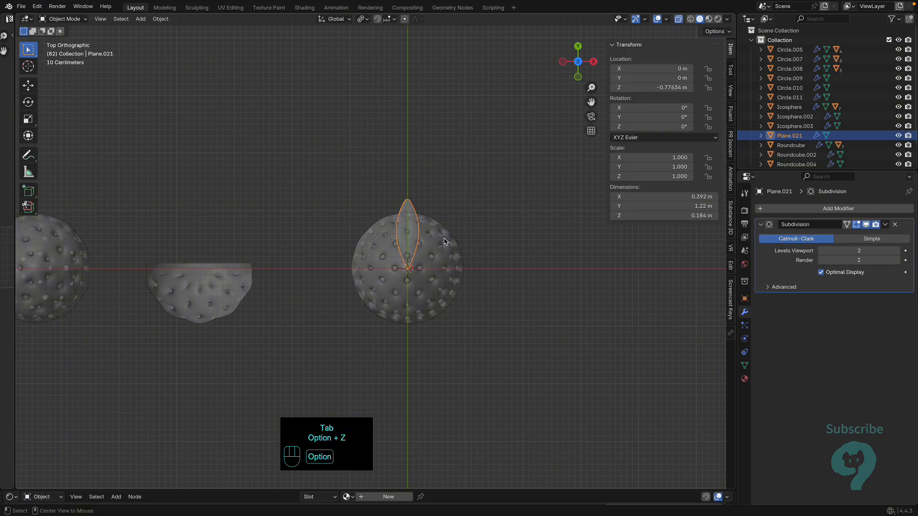
- Duplicate the leaf rotated 60° about the strawberry's center and repeat the copy until six leaves form a full ring
{"action": "key", "text": "shift+d"}
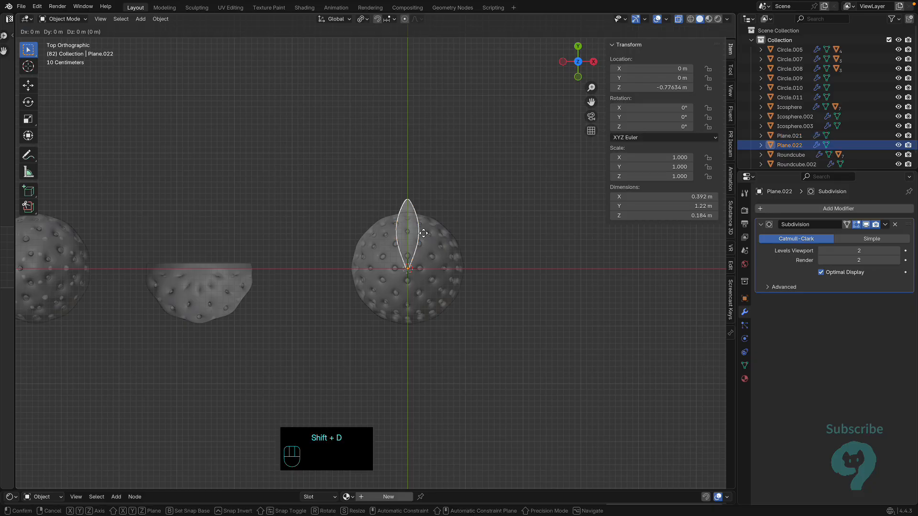
{"action": "key", "text": "r"}
{"action": "key", "text": "KP_6"}
{"action": "key", "text": "KP_0"}
{"action": "key", "text": "KP_Enter"}
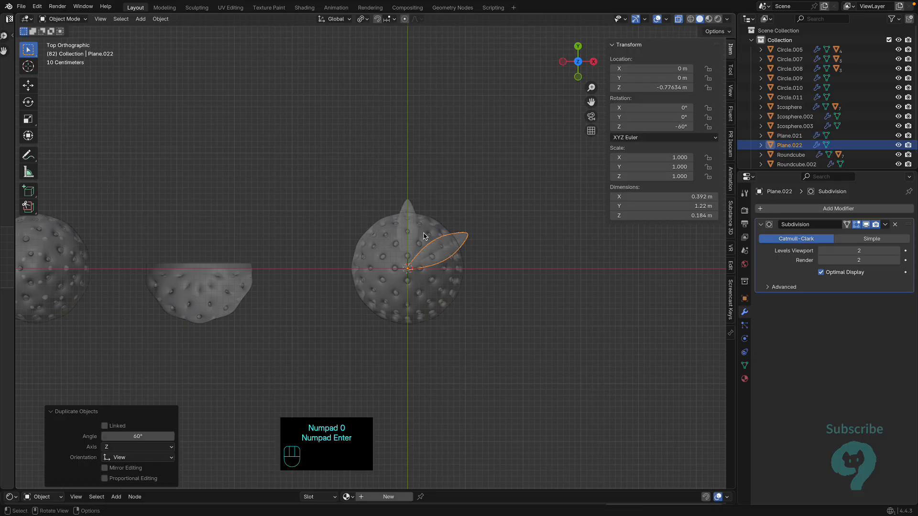
{"action": "key", "text": "shift+r"}
{"action": "key", "text": "shift+r"}
{"action": "key", "text": "shift+r"}
{"action": "key", "text": "shift+r"}
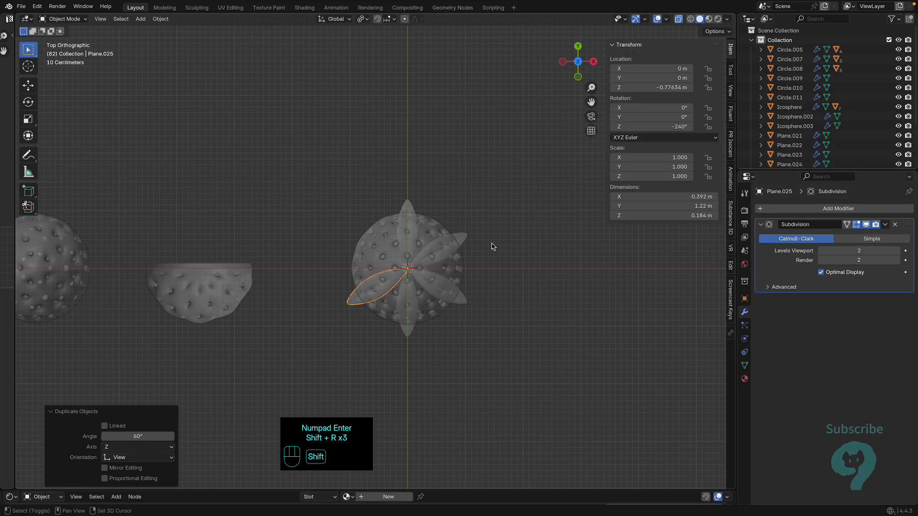
- Parent the leaf ring to the strawberry body using Object (Keep Transform)
{"action": "middle_click_drag", "start_coordinate": [490, 246], "coordinate": [516, 351]}
{"action": "left_click_drag", "start_coordinate": [518, 353], "coordinate": [348, 154]}
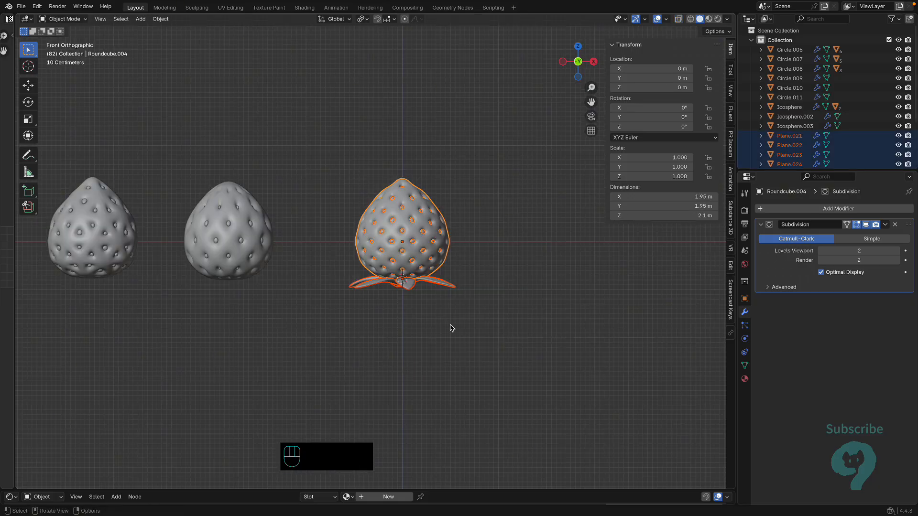
{"action": "middle_click_drag", "start_coordinate": [449, 328], "coordinate": [445, 276]}
{"action": "key", "text": "KP_1"}
{"action": "scroll", "coordinate": [426, 182], "scroll_direction": "up", "scroll_amount": 2}
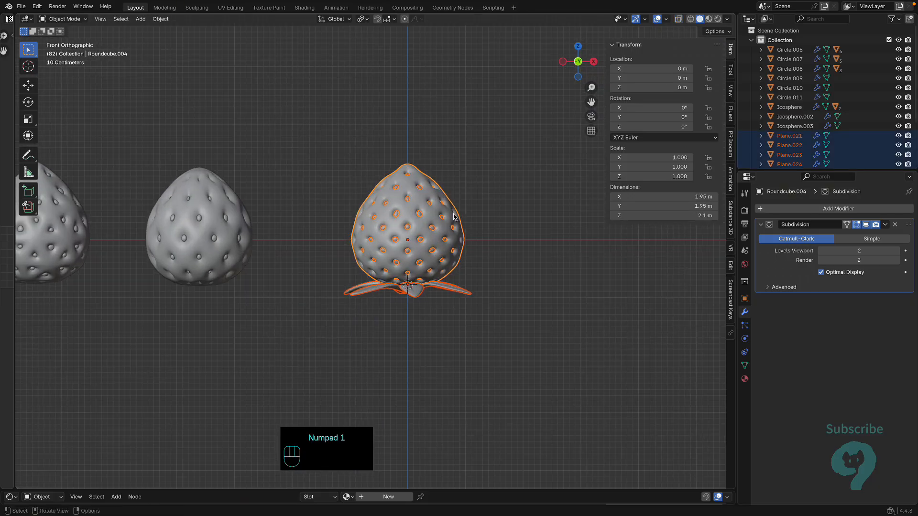
{"action": "left_click", "coordinate": [427, 182], "text": "shift"}
{"action": "left_click", "coordinate": [441, 247], "text": "shift"}
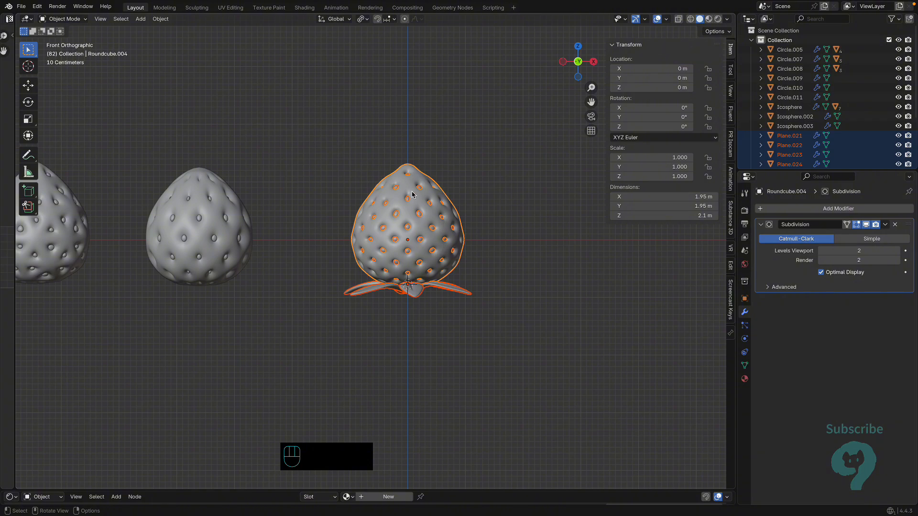
{"action": "key", "text": "super+p"}
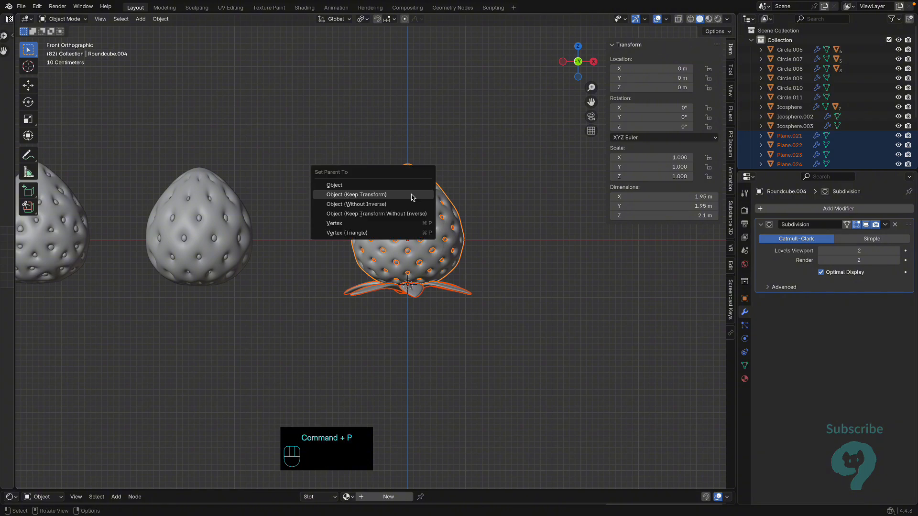
{"action": "left_click", "coordinate": [411, 194]}
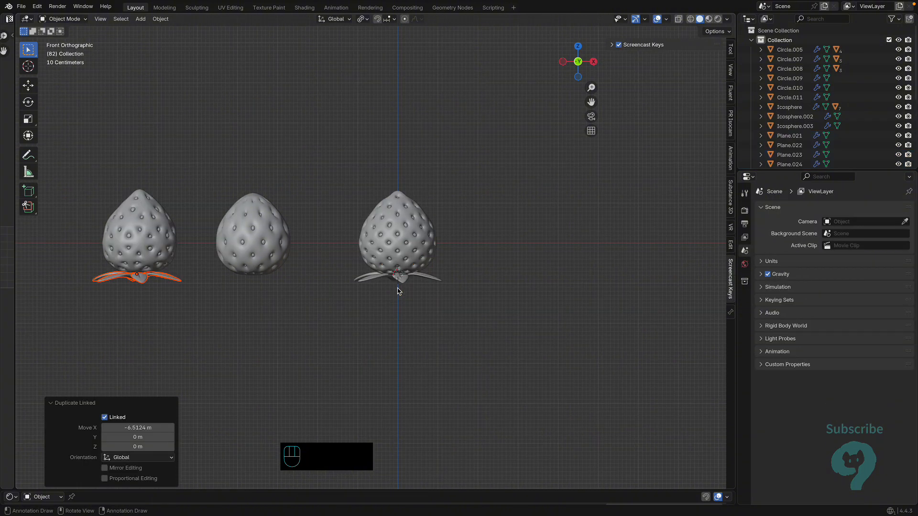
- Create linked duplicates of the origin strawberry's three front leaves and move them along X to the middle half strawberry
{"action": "left_click", "coordinate": [397, 277]}
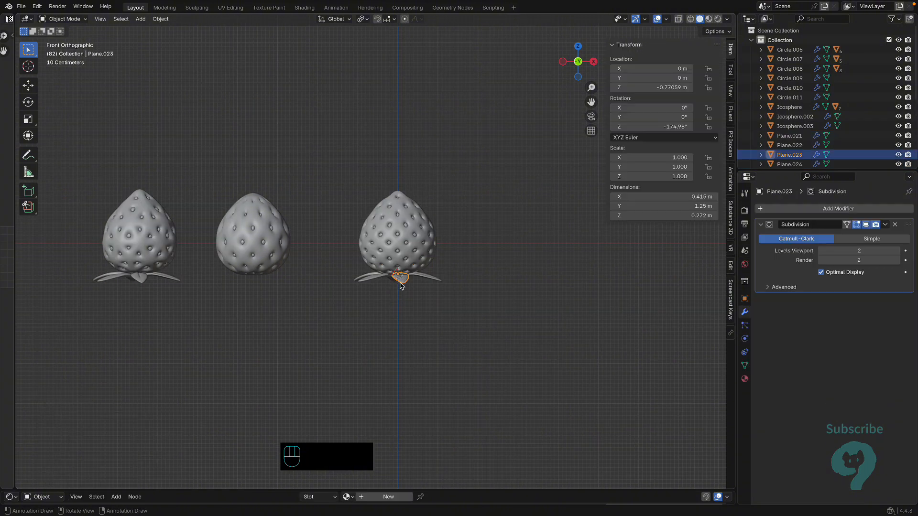
{"action": "left_click", "coordinate": [370, 282], "text": "shift"}
{"action": "left_click", "coordinate": [425, 281], "text": "shift"}
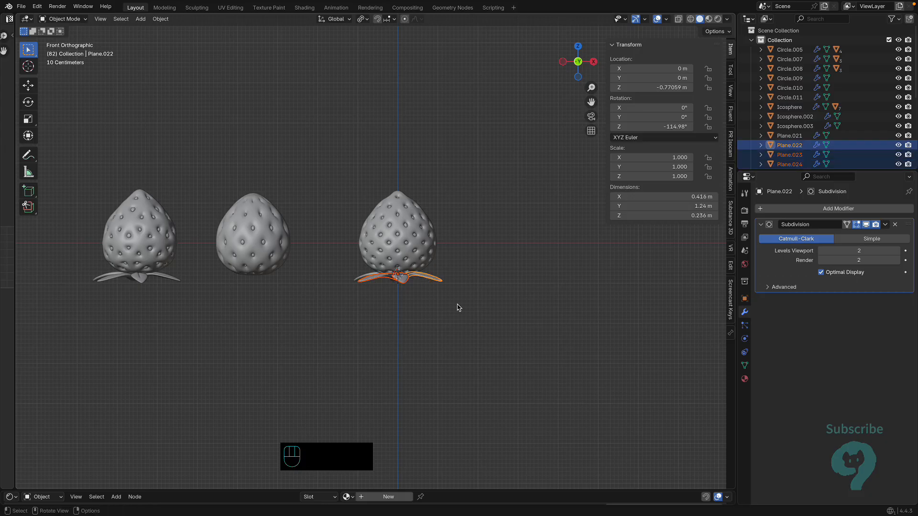
{"action": "key", "text": "alt+d"}
{"action": "key", "text": "x"}
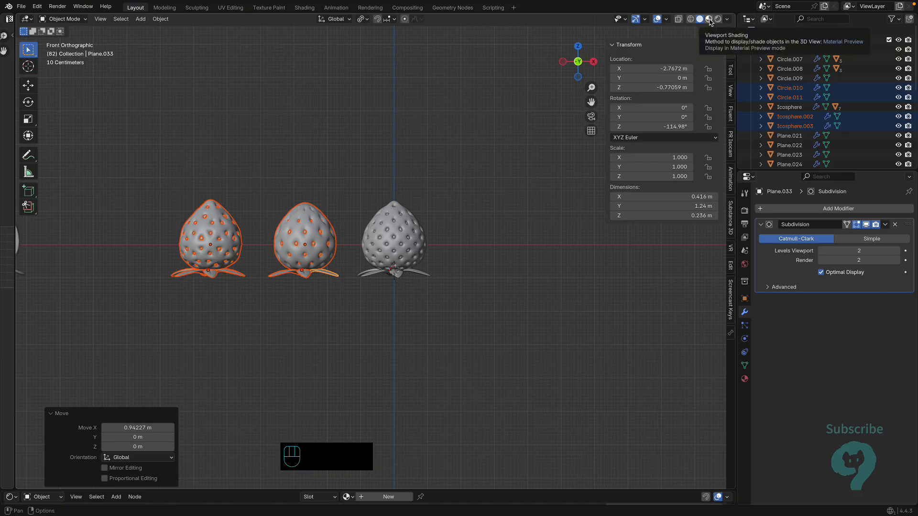
- Switch the viewport to Material Preview and create a new material for the whole strawberry at the origin
{"action": "left_click", "coordinate": [709, 19]}
{"action": "left_click", "coordinate": [522, 332]}
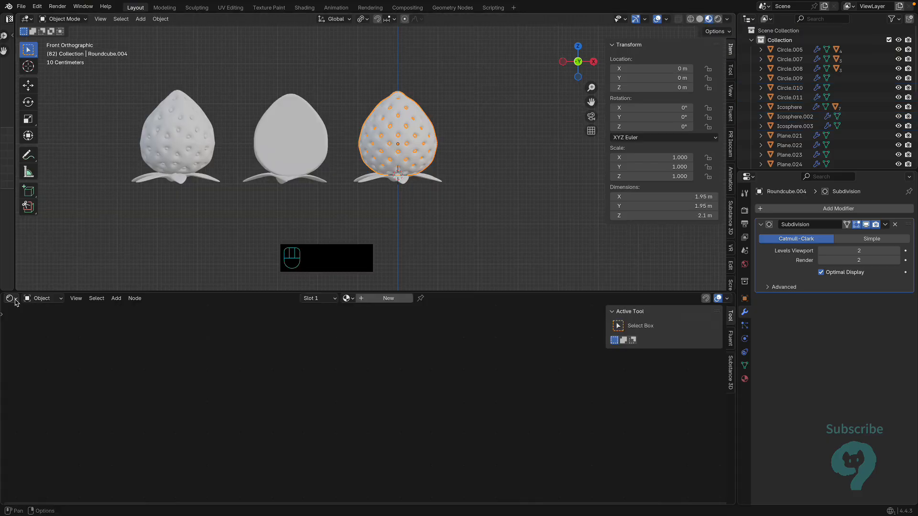
{"action": "left_click", "coordinate": [12, 298]}
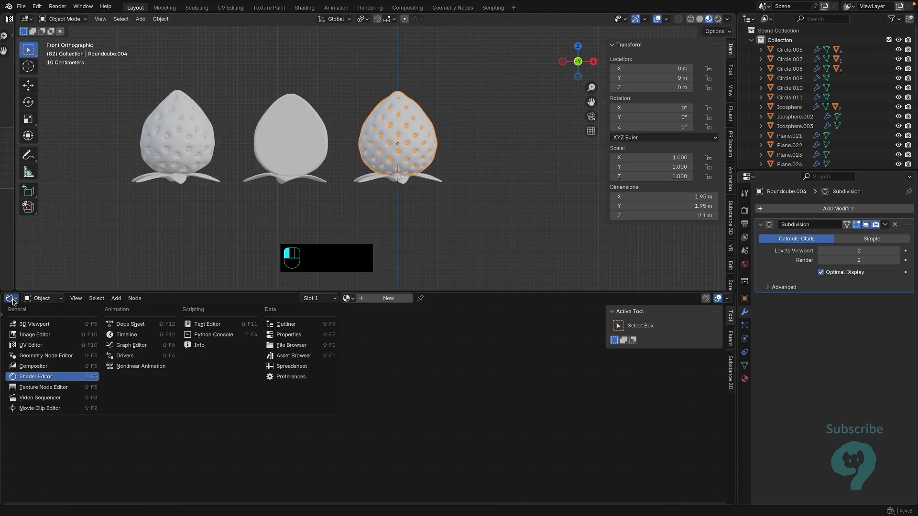
{"action": "left_click", "coordinate": [407, 154]}
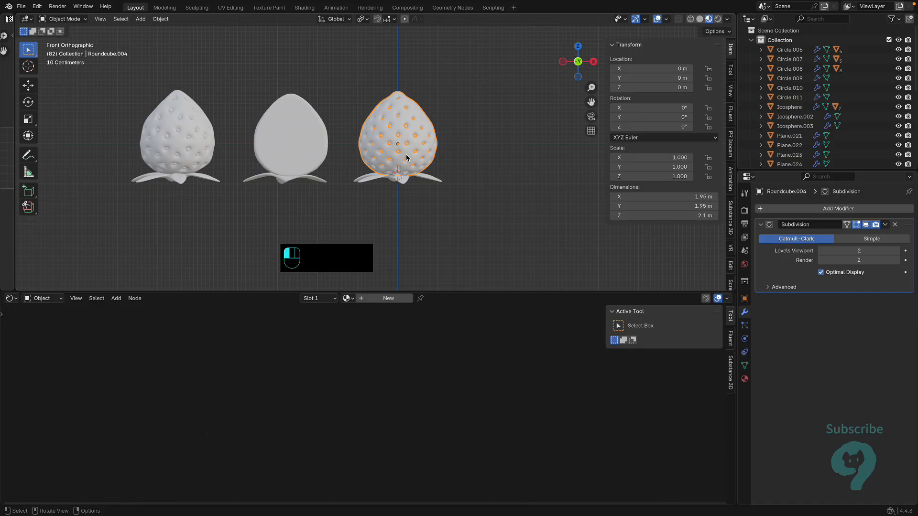
{"action": "left_click", "coordinate": [388, 298]}
- Add Separate XYZ and Color Ramp nodes before the Principled BSDF in the strawberry material
{"action": "key", "text": "shift+a"}
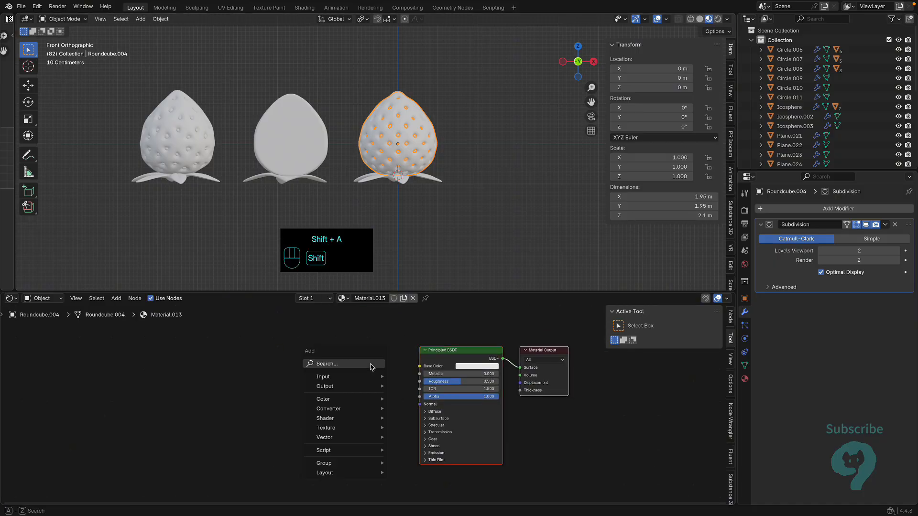
{"action": "left_click", "coordinate": [370, 364]}
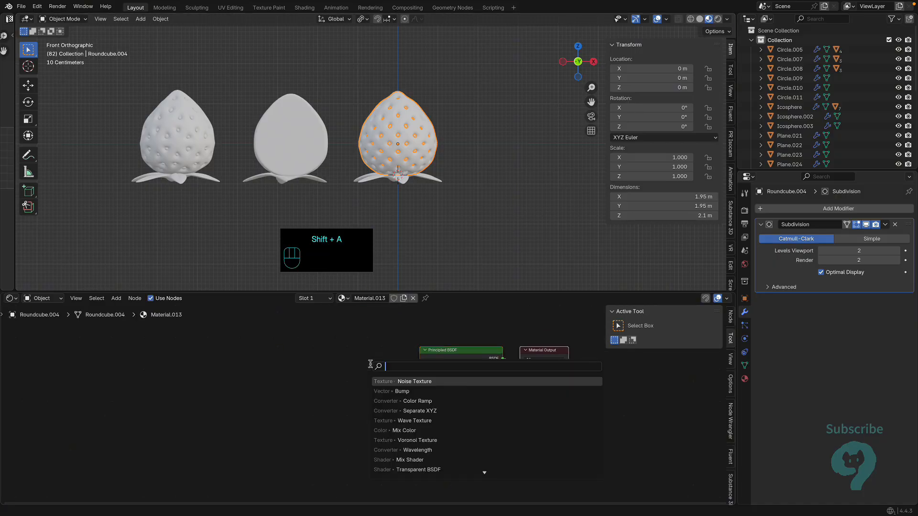
{"action": "left_click", "coordinate": [434, 411]}
{"action": "left_click", "coordinate": [290, 375]}
{"action": "key", "text": "shift+a"}
{"action": "left_click", "coordinate": [310, 365]}
{"action": "left_click", "coordinate": [337, 411]}
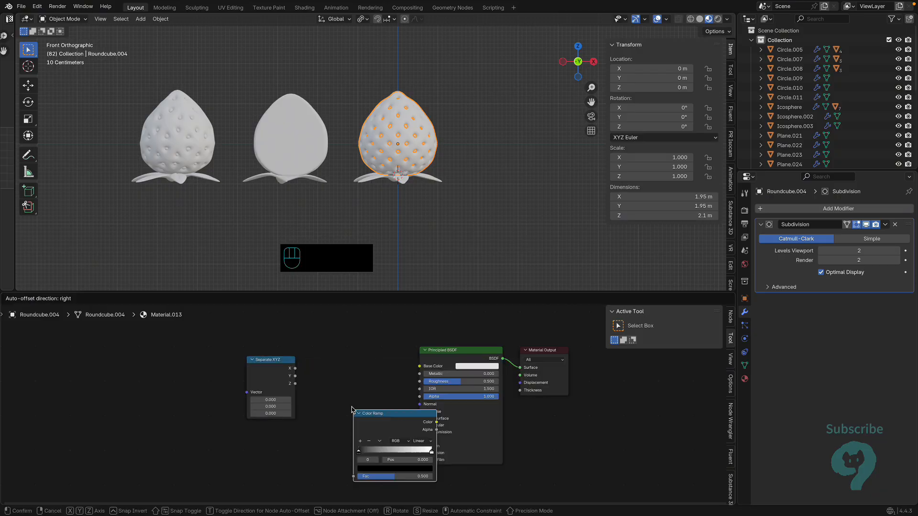
{"action": "left_click", "coordinate": [305, 361]}
- Link Z through the Color Ramp to Base Color, and add Texture Coordinate and Mapping nodes ahead of Separate XYZ
{"action": "left_click_drag", "start_coordinate": [295, 383], "coordinate": [311, 423]}
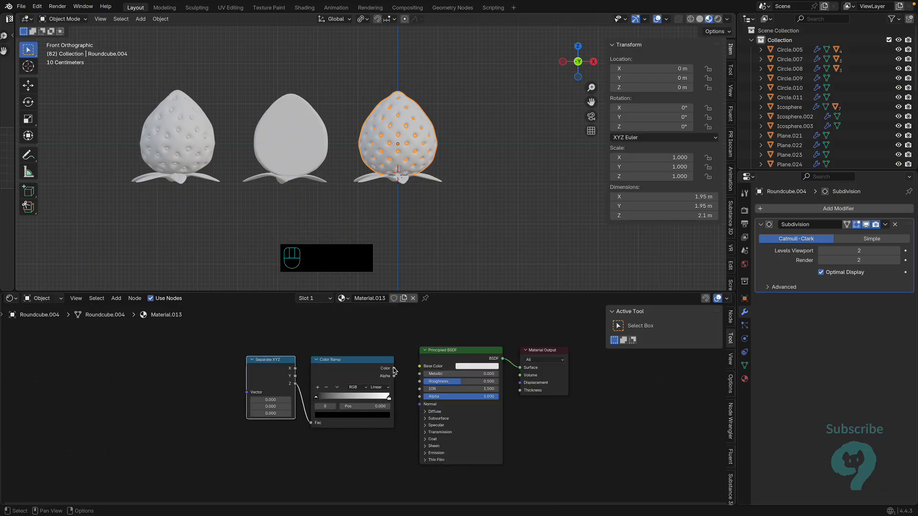
{"action": "left_click_drag", "start_coordinate": [394, 368], "coordinate": [420, 366]}
{"action": "key", "text": "ctrl+t"}
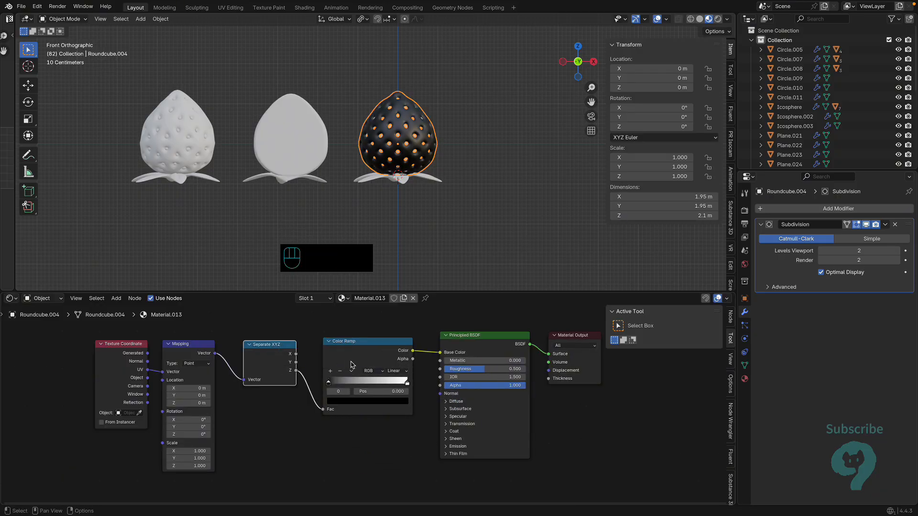
- Set the Color Ramp interpolation to B-Spline and feed the Generated coordinates into the Mapping node
{"action": "left_click", "coordinate": [397, 371]}
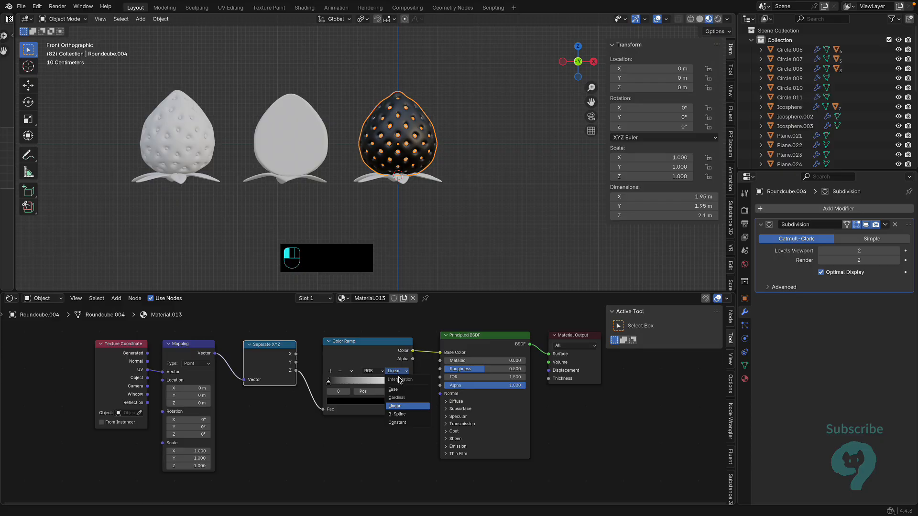
{"action": "left_click", "coordinate": [413, 415]}
{"action": "left_click", "coordinate": [116, 352]}
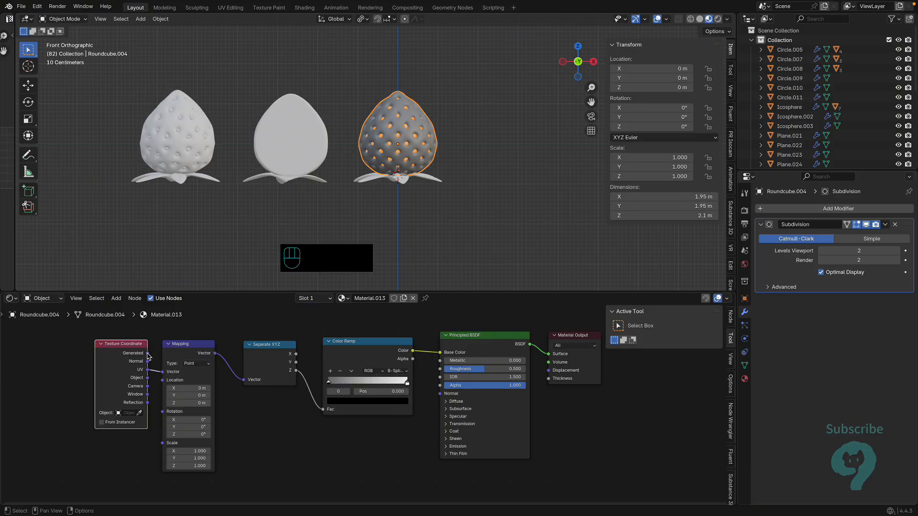
{"action": "left_click_drag", "start_coordinate": [147, 354], "coordinate": [162, 372]}
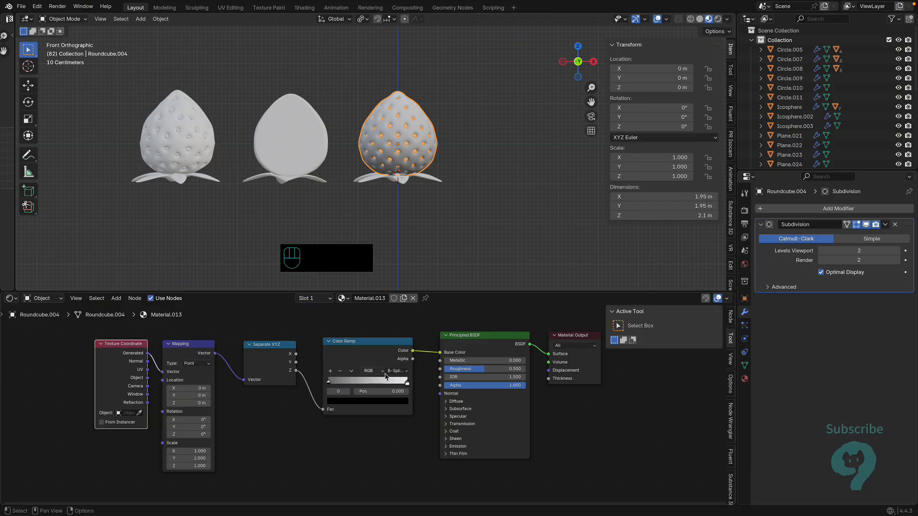
- Flip the Color Ramp and color it from light salmon at position 0 to red at 0.205
{"action": "left_click", "coordinate": [353, 371]}
{"action": "left_click", "coordinate": [362, 380]}
{"action": "left_click_drag", "start_coordinate": [404, 382], "coordinate": [344, 381]}
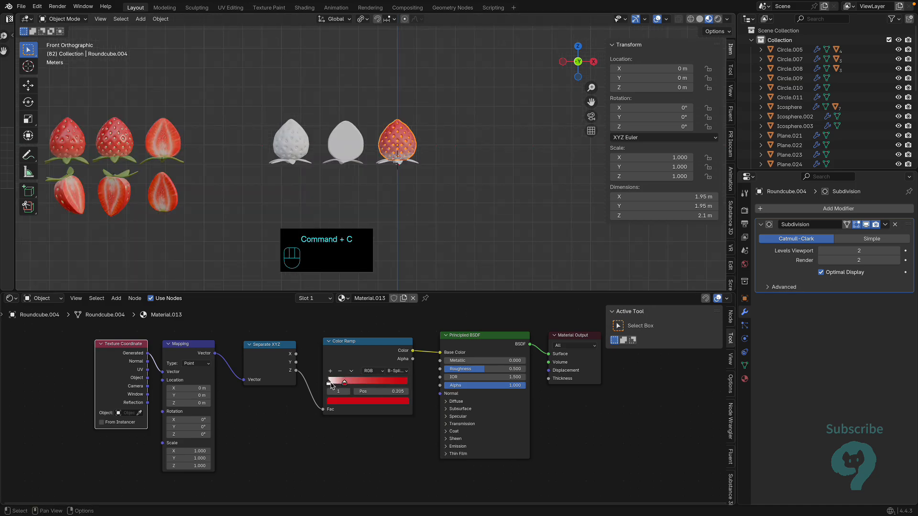
{"action": "left_click", "coordinate": [329, 382]}
{"action": "key", "text": "super+v"}
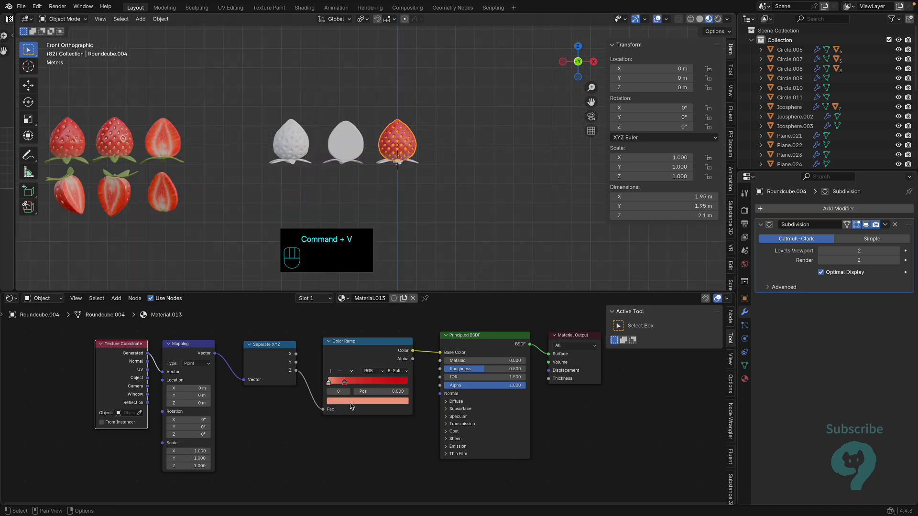
- Compare the strawberry with the reference images and edit the Roughness of its red material
{"action": "scroll", "coordinate": [427, 184], "scroll_direction": "up", "scroll_amount": 2}
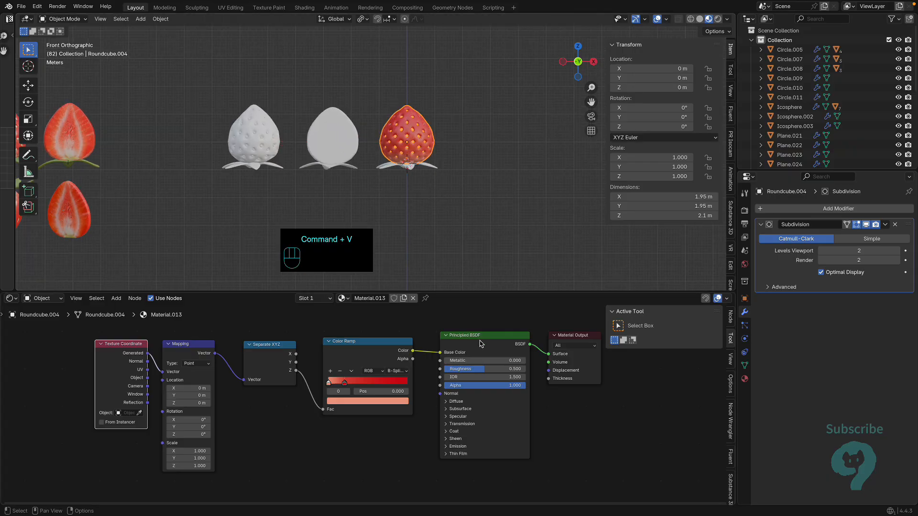
{"action": "scroll", "coordinate": [114, 249], "scroll_direction": "down", "scroll_amount": 1}
{"action": "left_click", "coordinate": [69, 145]}
{"action": "left_click", "coordinate": [401, 139]}
{"action": "left_click", "coordinate": [472, 368]}
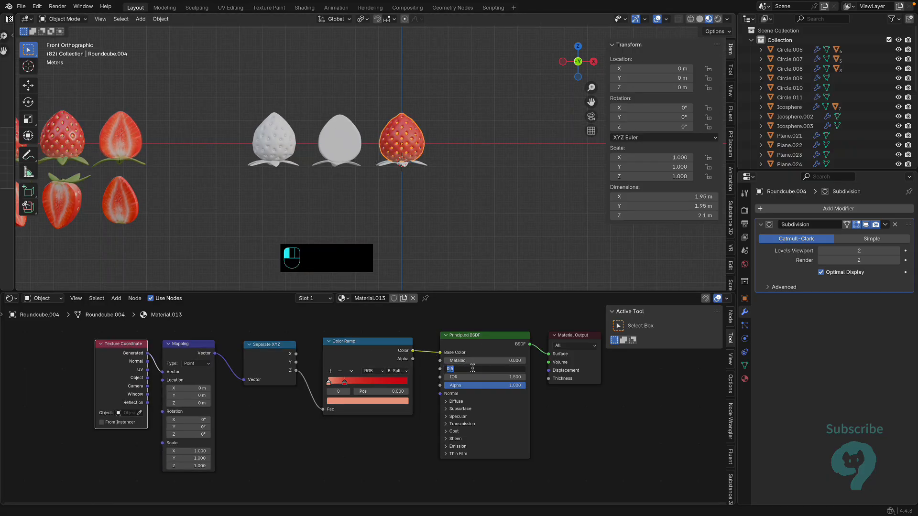
{"action": "key", "text": "Return"}
- Give the red strawberry's seeds the yellow strawberry seeds material and reposition its shader nodes
{"action": "scroll", "coordinate": [376, 151], "scroll_direction": "up", "scroll_amount": 3}
{"action": "left_click", "coordinate": [423, 134]}
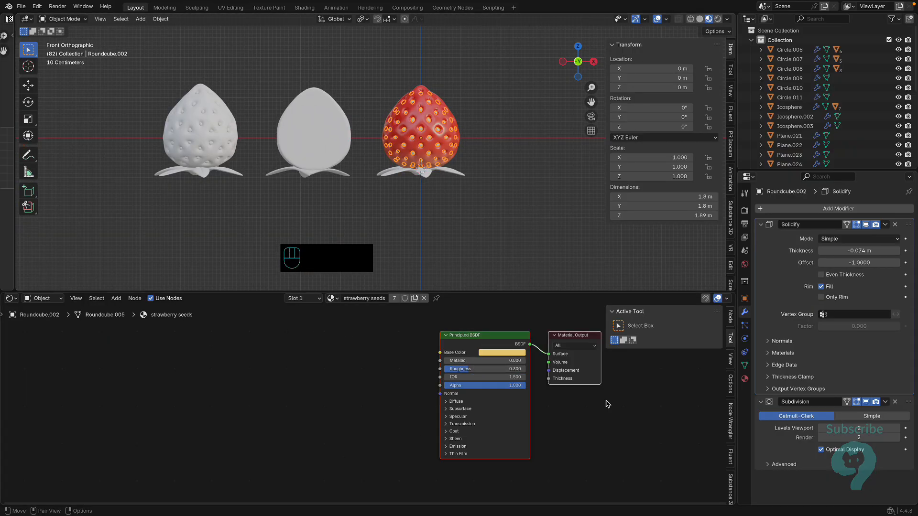
{"action": "left_click_drag", "start_coordinate": [605, 400], "coordinate": [512, 342]}
{"action": "left_click_drag", "start_coordinate": [512, 342], "coordinate": [427, 347]}
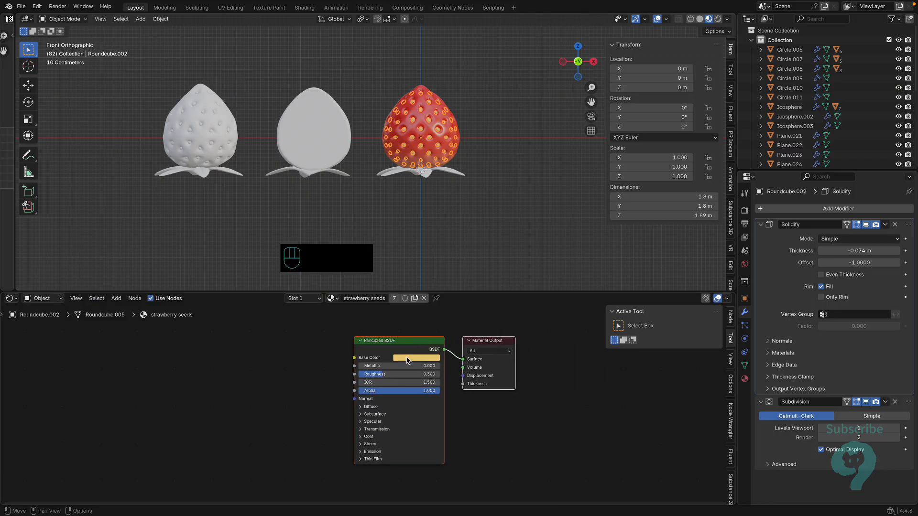
- Assign the existing green Material.012 to the red strawberry's front leaf and reposition its shader nodes
{"action": "left_click", "coordinate": [447, 177]}
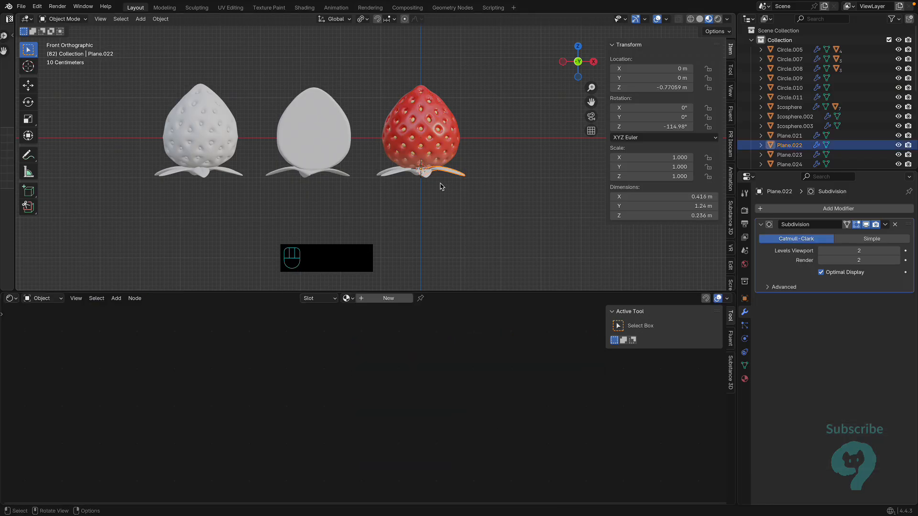
{"action": "left_click", "coordinate": [425, 176]}
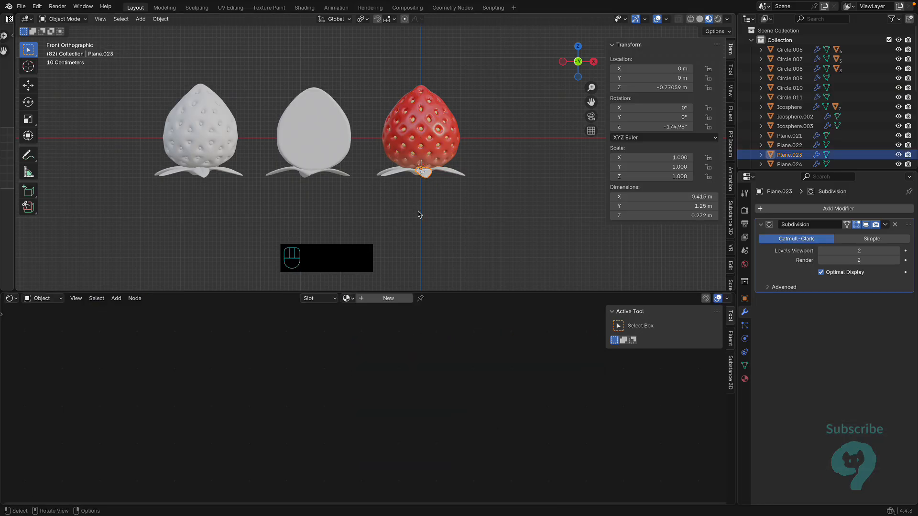
{"action": "left_click", "coordinate": [347, 298]}
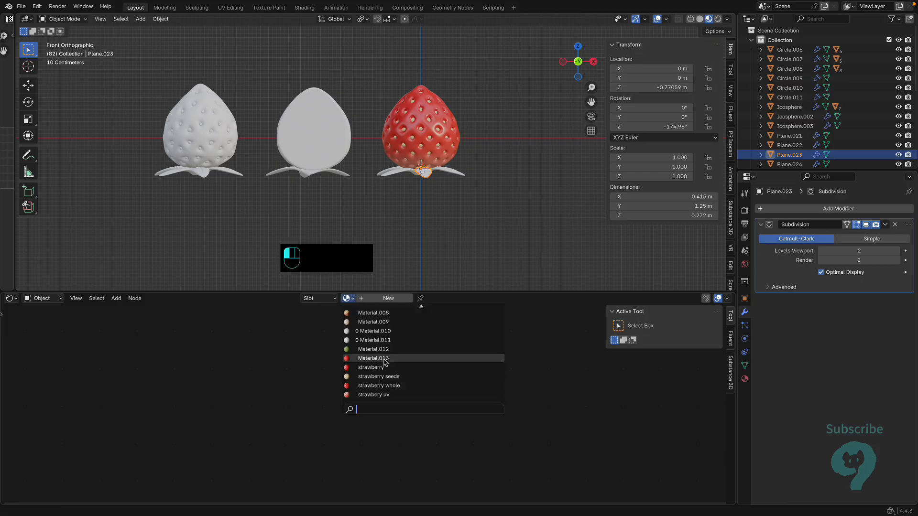
{"action": "left_click", "coordinate": [395, 394]}
{"action": "left_click_drag", "start_coordinate": [400, 338], "coordinate": [605, 394]}
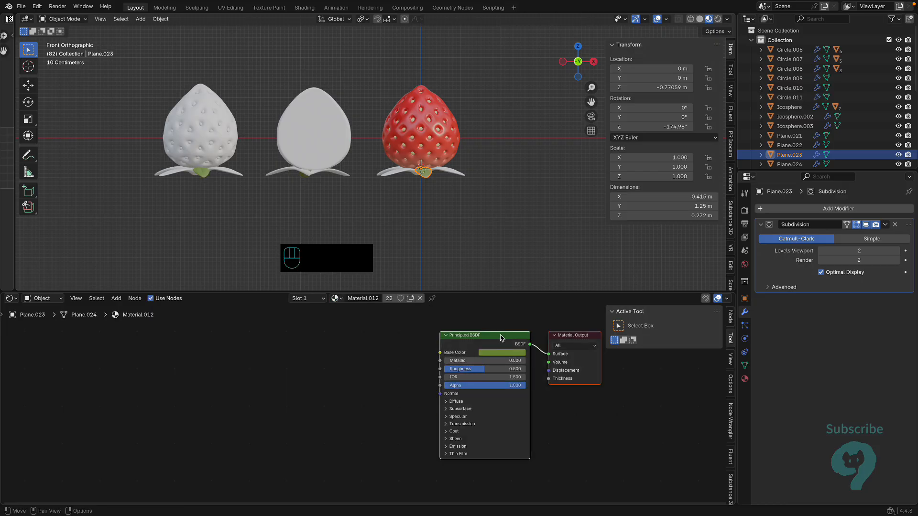
{"action": "left_click_drag", "start_coordinate": [499, 336], "coordinate": [454, 336]}
- Select the remaining leaves of all three strawberries and link the front leaf's green material to them
{"action": "left_click", "coordinate": [451, 183], "text": "shift"}
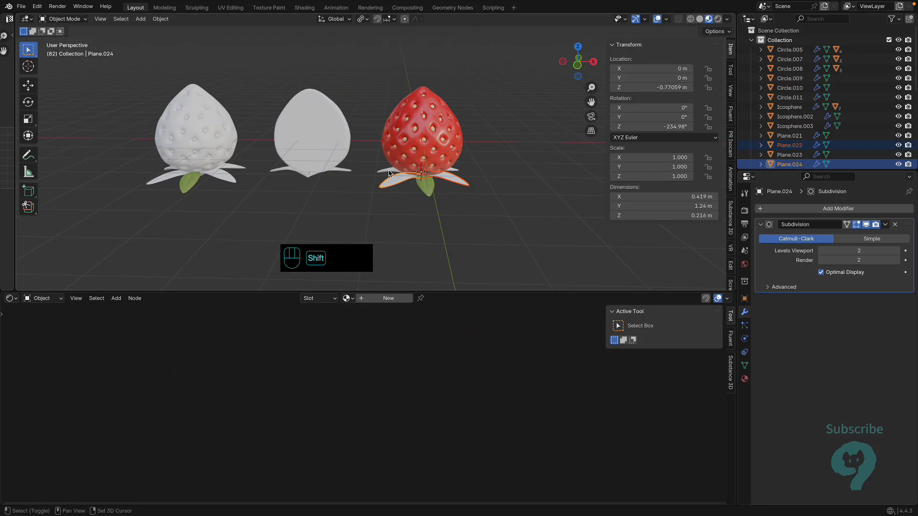
{"action": "left_click", "coordinate": [392, 183], "text": "shift"}
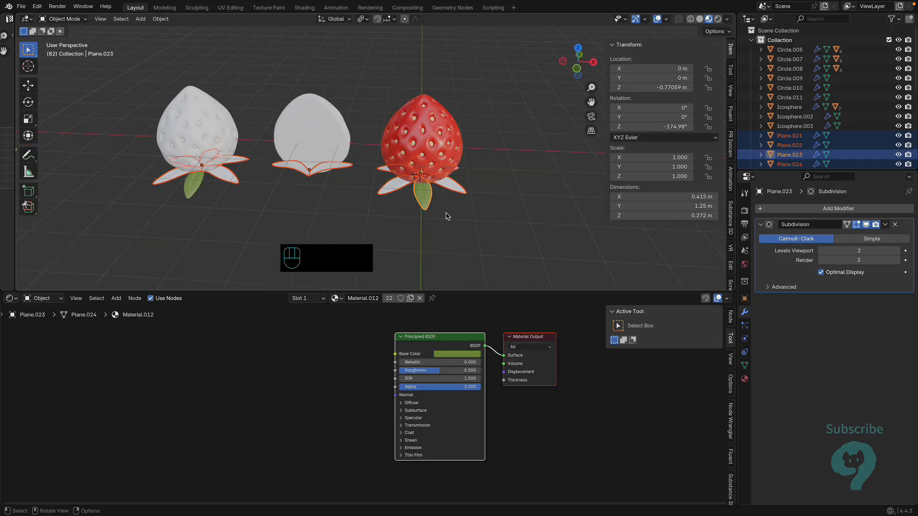
{"action": "key", "text": "ctrl+l"}
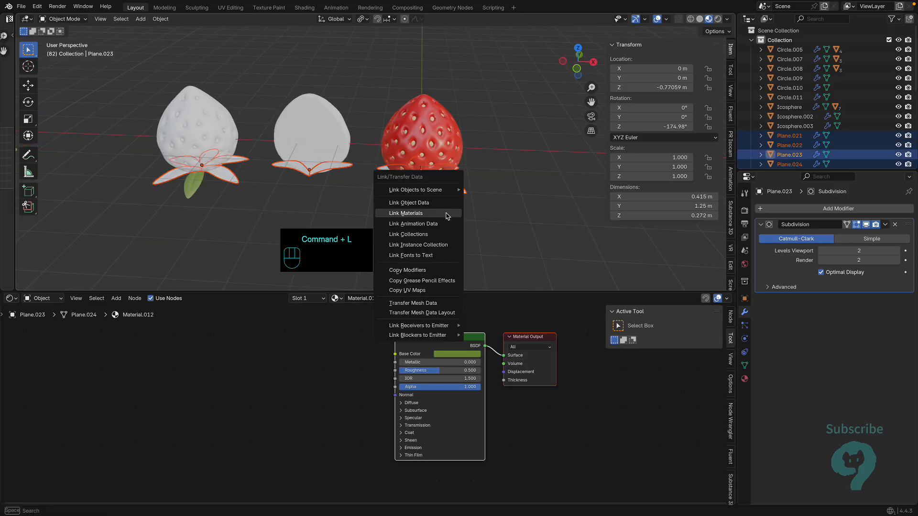
{"action": "left_click", "coordinate": [446, 214]}
{"action": "key", "text": "KP_1"}
- Select the half strawberry's faces in Edit Mode and create a new material with Texture Coordinate, Mapping and Image Texture nodes
{"action": "left_click", "coordinate": [319, 171]}
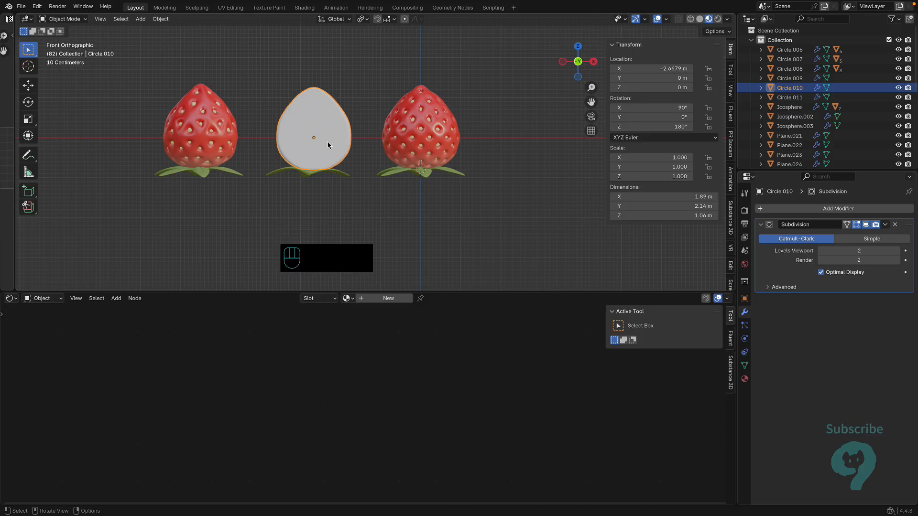
{"action": "key", "text": "Tab"}
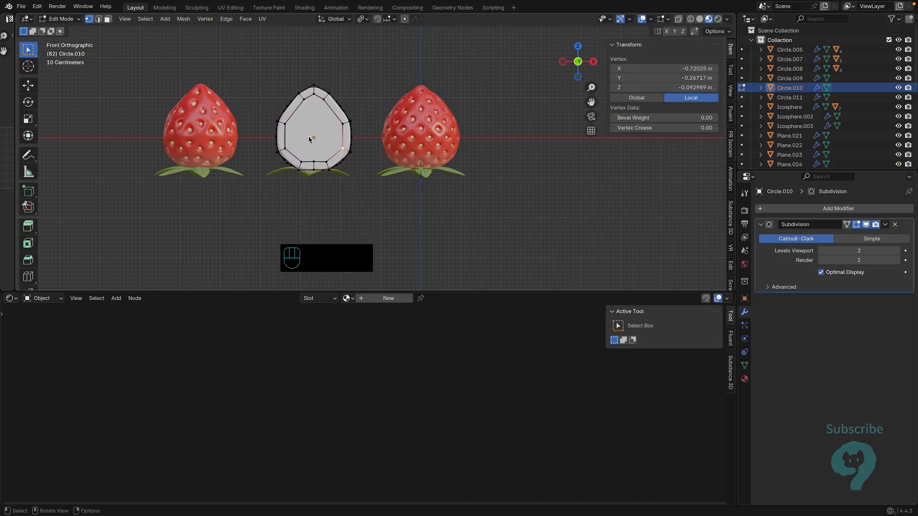
{"action": "key", "text": "3"}
{"action": "key", "text": "a"}
{"action": "key", "text": "ctrl+KP_Add"}
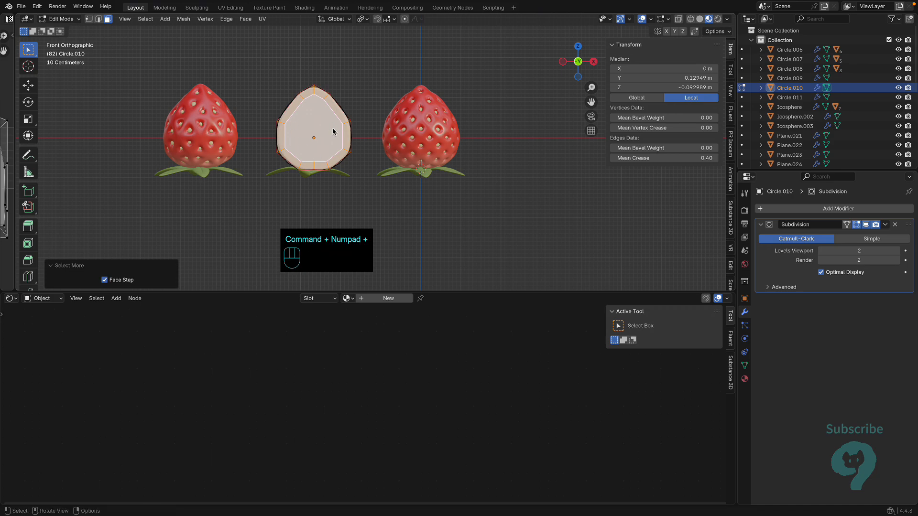
{"action": "left_click", "coordinate": [388, 299]}
{"action": "key", "text": "ctrl+t"}
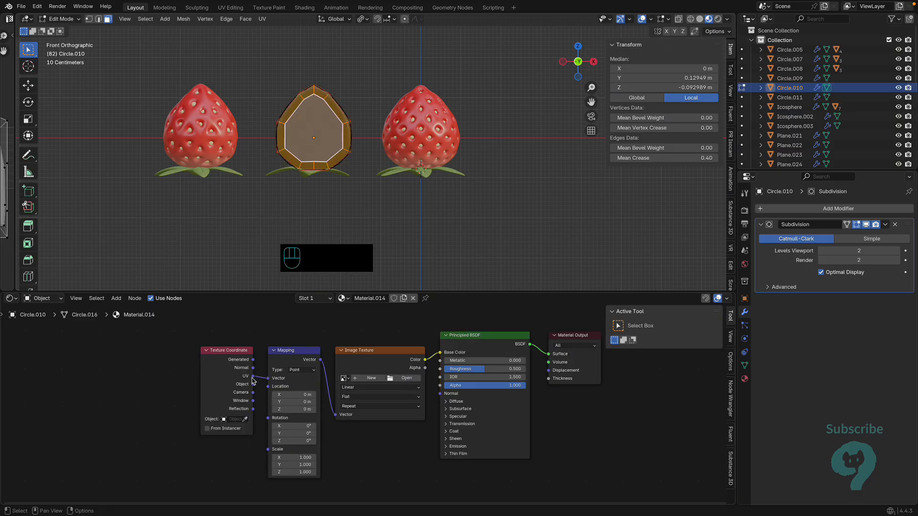
- Load the istockphoto cut-strawberry image from the blender strawberry folder into the Image Texture node
{"action": "left_click", "coordinate": [406, 378]}
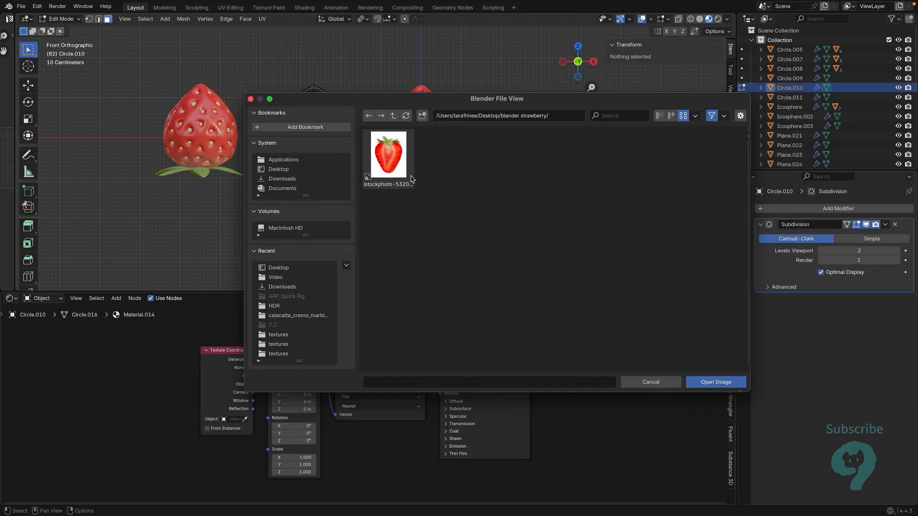
{"action": "left_click", "coordinate": [399, 170]}
{"action": "left_click", "coordinate": [717, 382]}
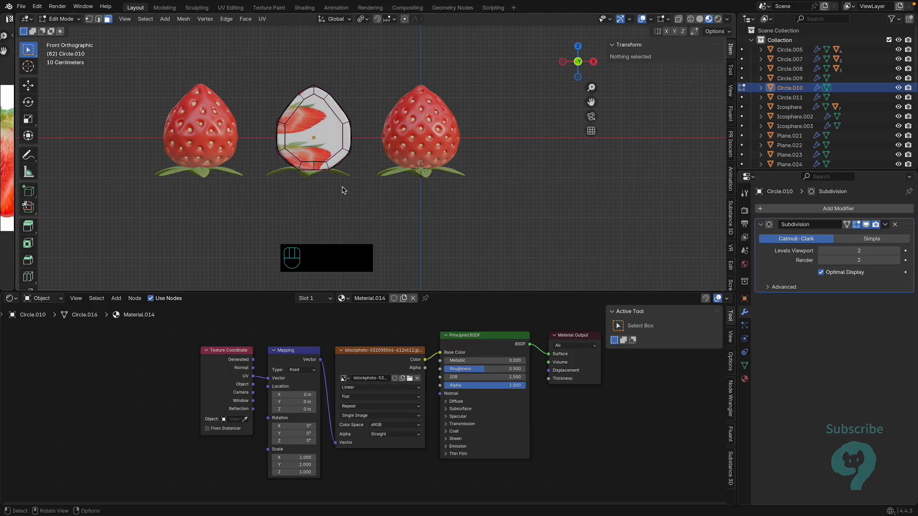
- UV-unwrap the whole half strawberry with Project from View and widen the UV editor to show the layout over the image
{"action": "left_click", "coordinate": [312, 138]}
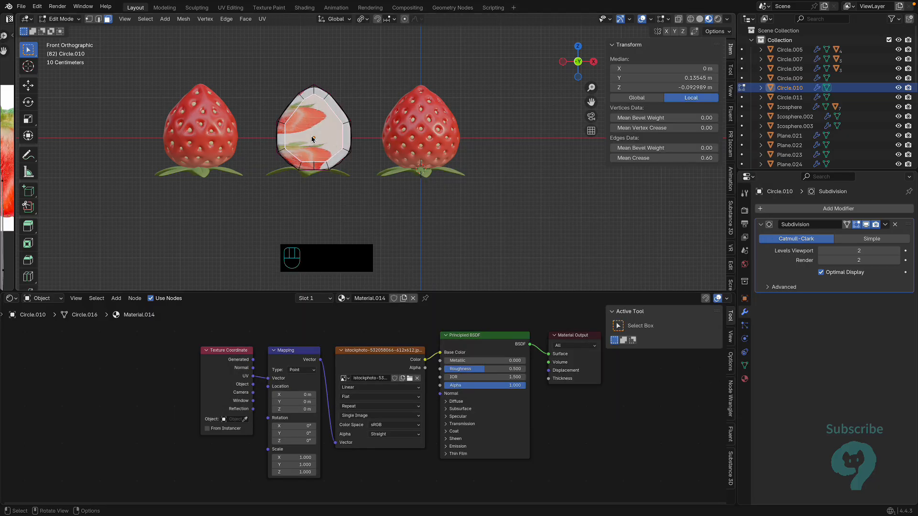
{"action": "key", "text": "a"}
{"action": "key", "text": "u"}
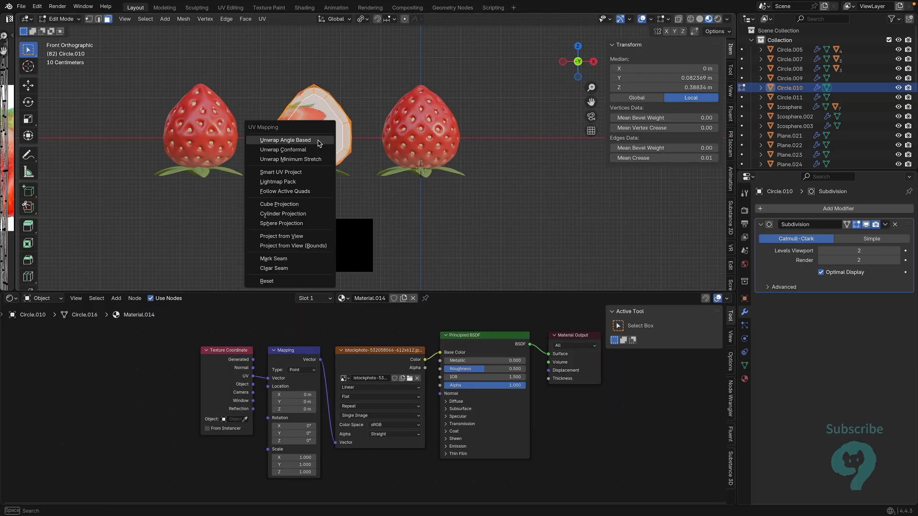
{"action": "left_click", "coordinate": [324, 239]}
{"action": "left_click_drag", "start_coordinate": [16, 143], "coordinate": [195, 143]}
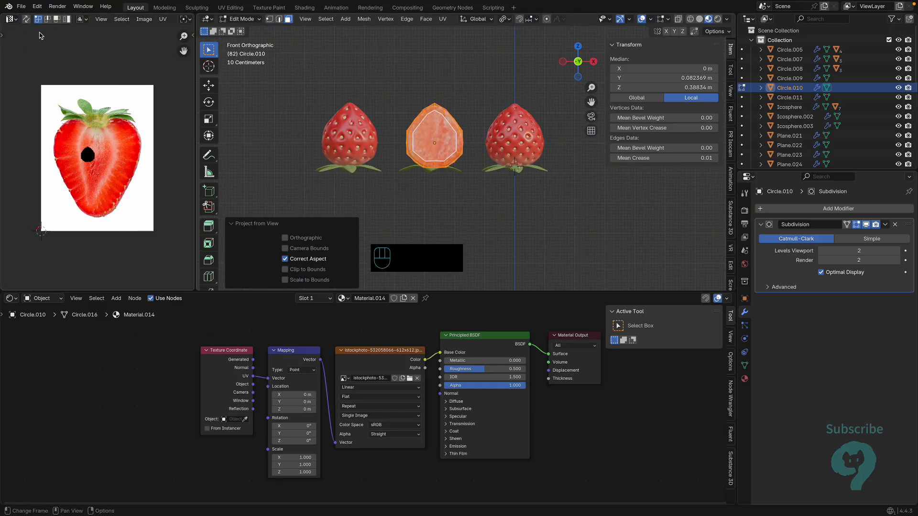
{"action": "left_click", "coordinate": [11, 19]}
{"action": "key", "text": "Escape"}
- Select the half strawberry's flat cut face with its surrounding rim and scale up its UVs to roughly the pictured strawberry's size
{"action": "left_click", "coordinate": [444, 141]}
{"action": "left_click", "coordinate": [440, 141]}
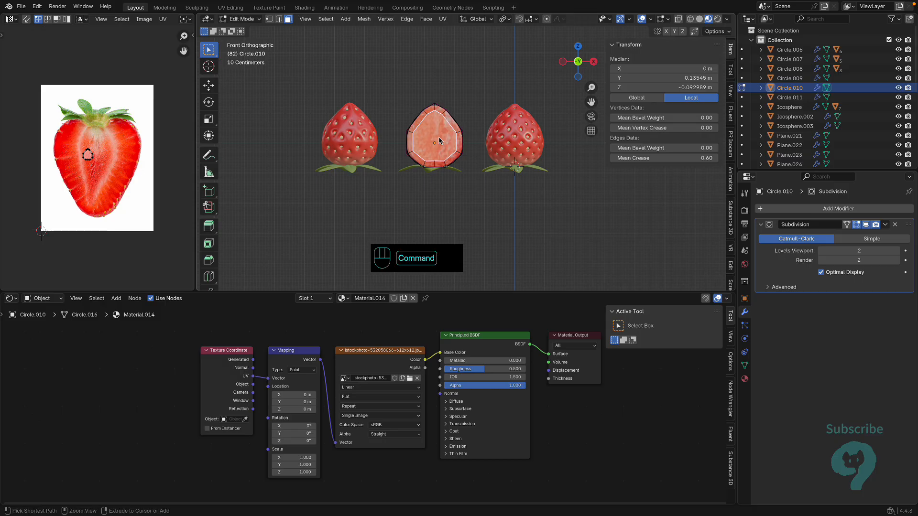
{"action": "key", "text": "ctrl+KP_Add"}
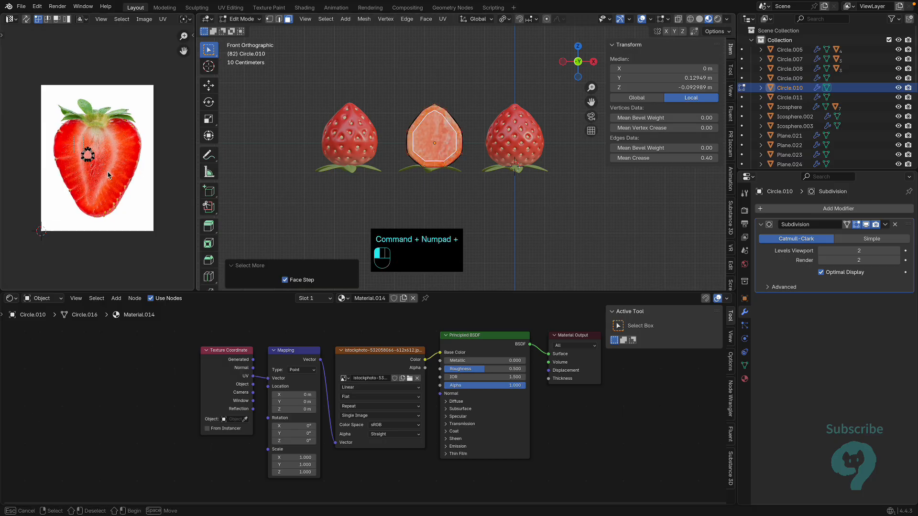
{"action": "key", "text": "a"}
{"action": "key", "text": "s"}
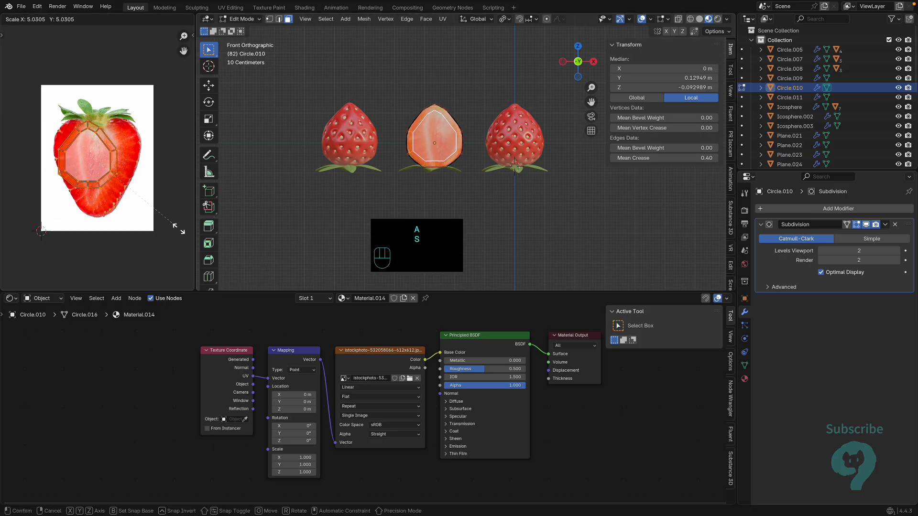
{"action": "left_click", "coordinate": [158, 186]}
- Rotate the cut face's UVs so the tip points down, move them over the pictured strawberry and return to Object Mode
{"action": "key", "text": "r"}
{"action": "key", "text": "KP_1"}
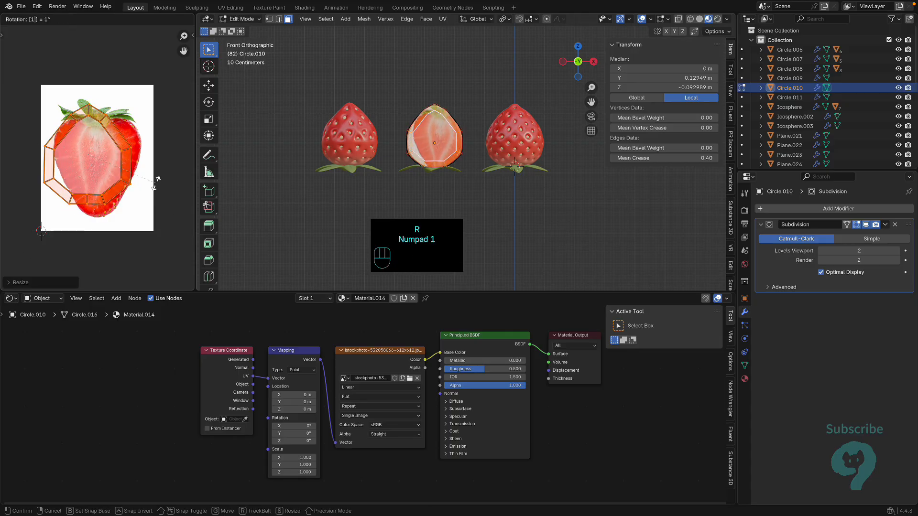
{"action": "key", "text": "KP_0"}
{"action": "key", "text": "KP_0"}
{"action": "key", "text": "Return"}
{"action": "key", "text": "g"}
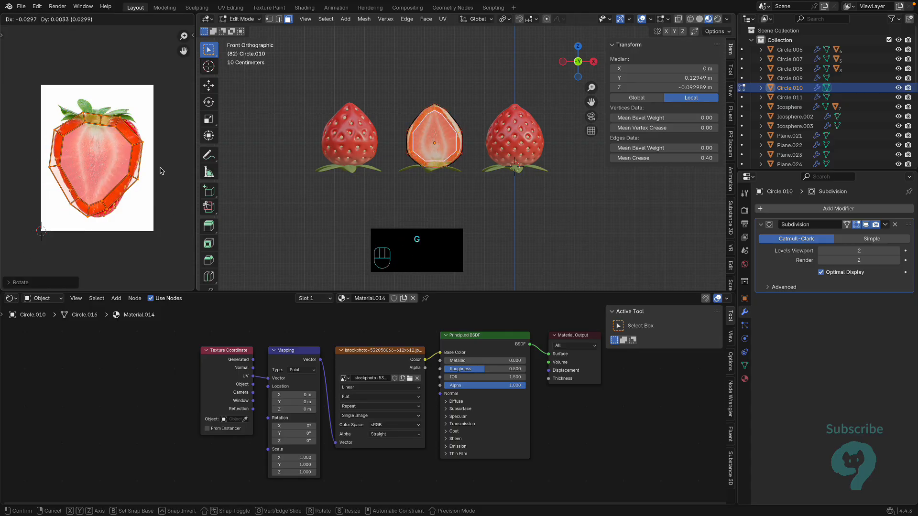
{"action": "left_click", "coordinate": [160, 169]}
{"action": "key", "text": "Tab"}
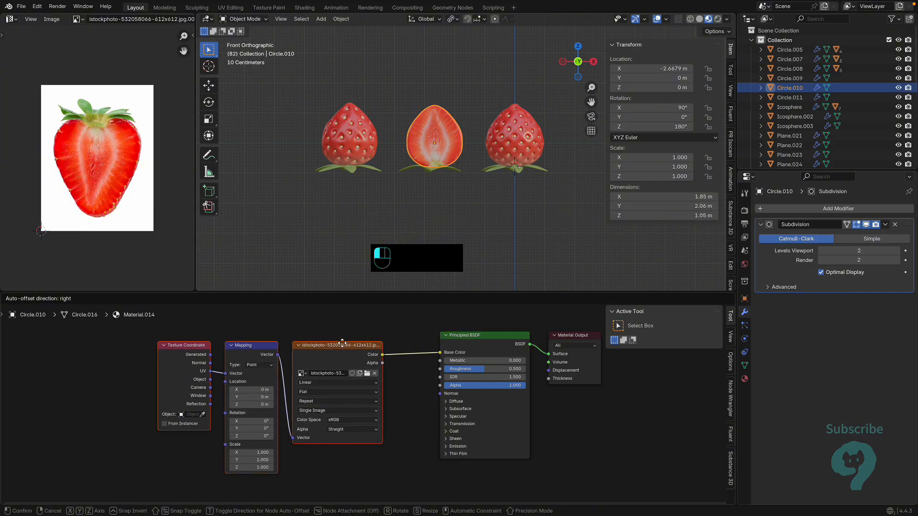
- Set the Roughness of the half strawberry's image material to 0.3
{"action": "left_click", "coordinate": [489, 369]}
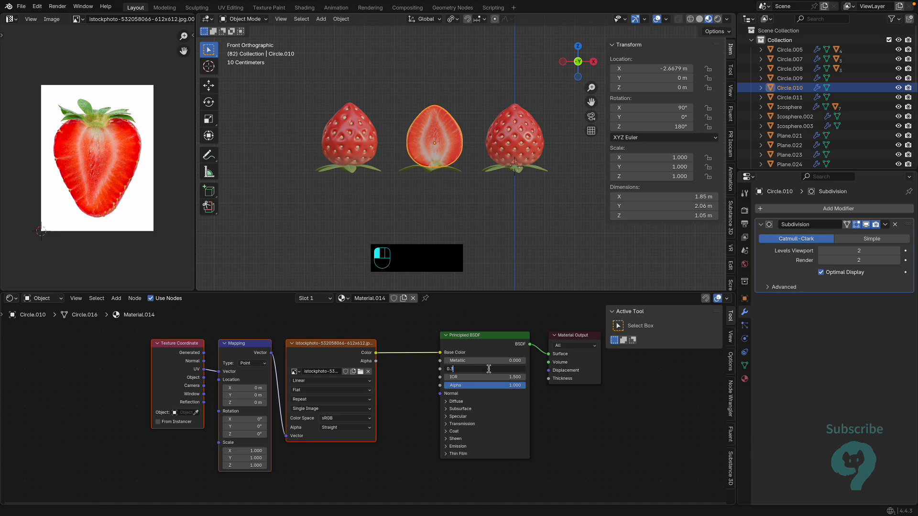
{"action": "type", "text": "0.3"}
{"action": "key", "text": "Return"}
- Add a Noise Texture node and a Bump node below the image node of the half strawberry's material
{"action": "key", "text": "shift+a"}
{"action": "left_click", "coordinate": [397, 401]}
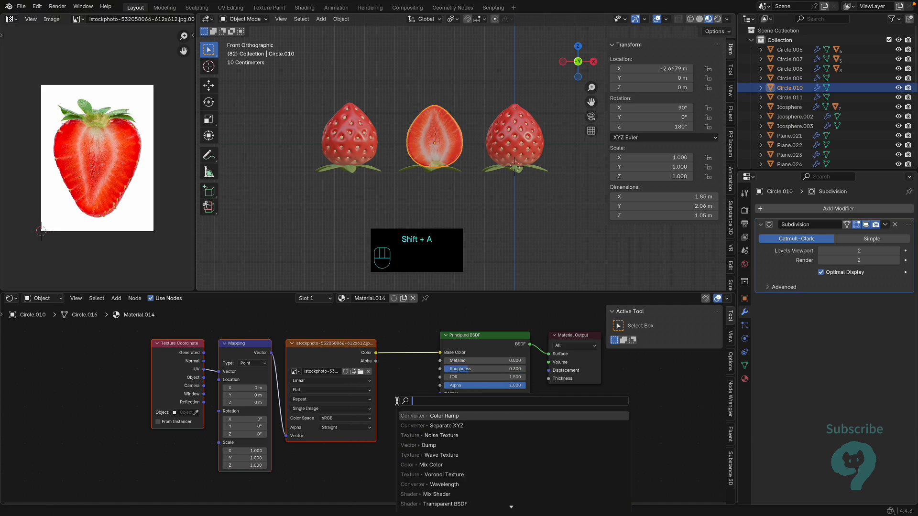
{"action": "left_click", "coordinate": [445, 436]}
{"action": "left_click", "coordinate": [377, 404]}
{"action": "key", "text": "shift+a"}
{"action": "left_click", "coordinate": [378, 401]}
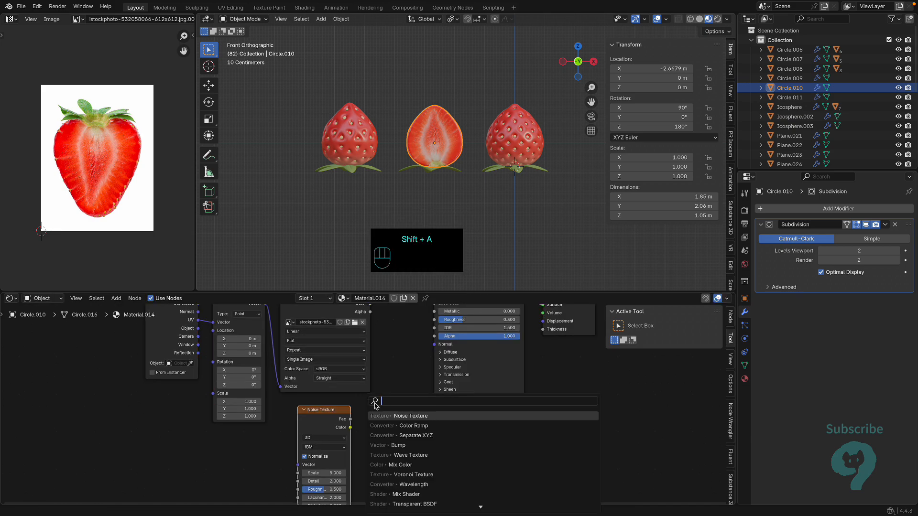
{"action": "left_click", "coordinate": [398, 445]}
- Set Bump Strength to 0.1, noise Scale to 250 and Detail to 9, and connect noise Fac through Bump Height to the shader's Normal
{"action": "left_click", "coordinate": [389, 438]}
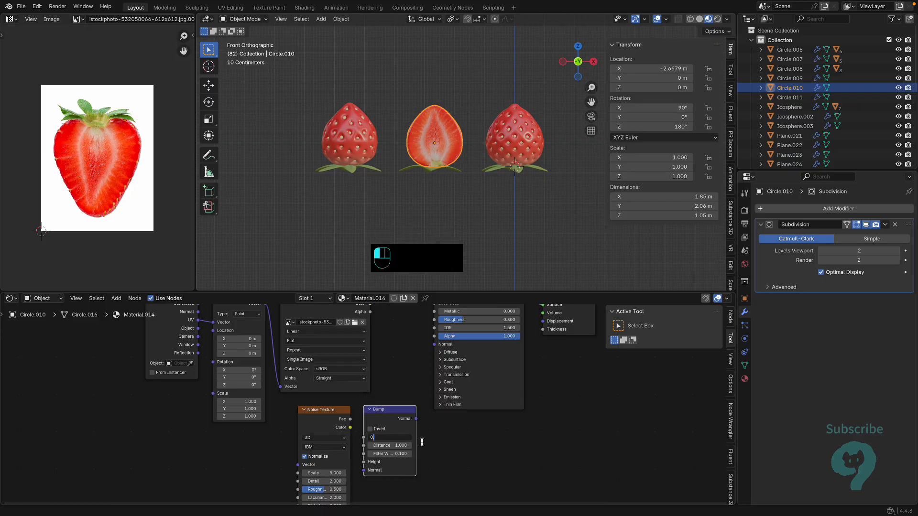
{"action": "key", "text": "Tab"}
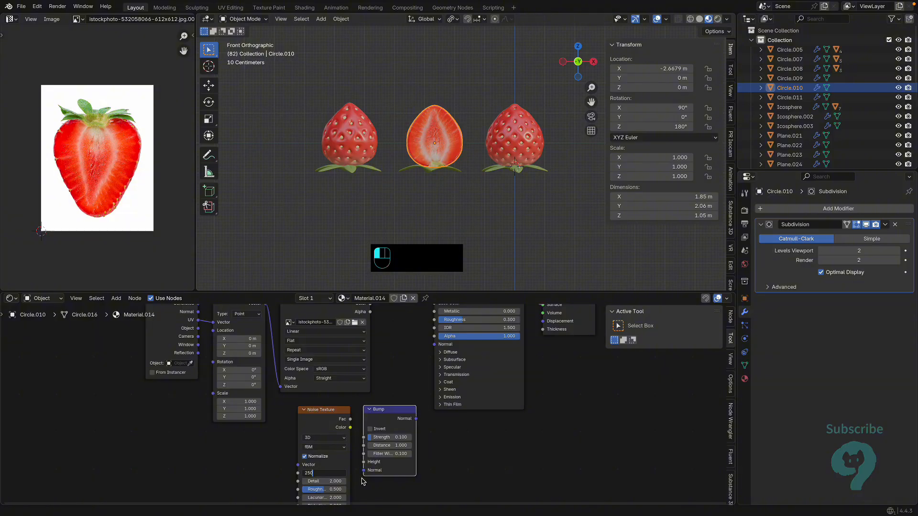
{"action": "key", "text": "Return"}
{"action": "double_click", "coordinate": [330, 481]}
{"action": "type", "text": "9"}
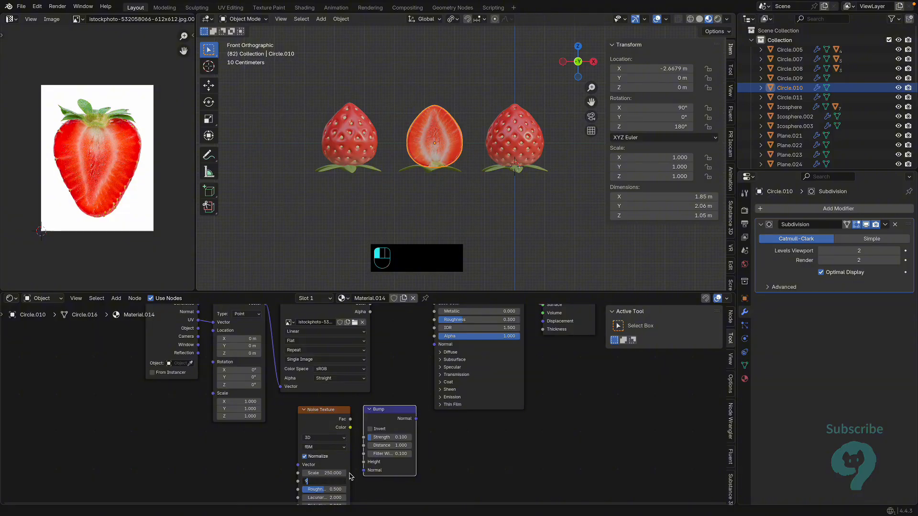
{"action": "key", "text": "Return"}
{"action": "left_click_drag", "start_coordinate": [350, 419], "coordinate": [363, 462]}
{"action": "left_click_drag", "start_coordinate": [416, 419], "coordinate": [434, 344]}
- Isolate the half strawberry and, in Edit Mode with X-ray on, box-select its outer curved faces without the flat cut face
{"action": "middle_click_drag", "start_coordinate": [497, 155], "coordinate": [500, 142]}
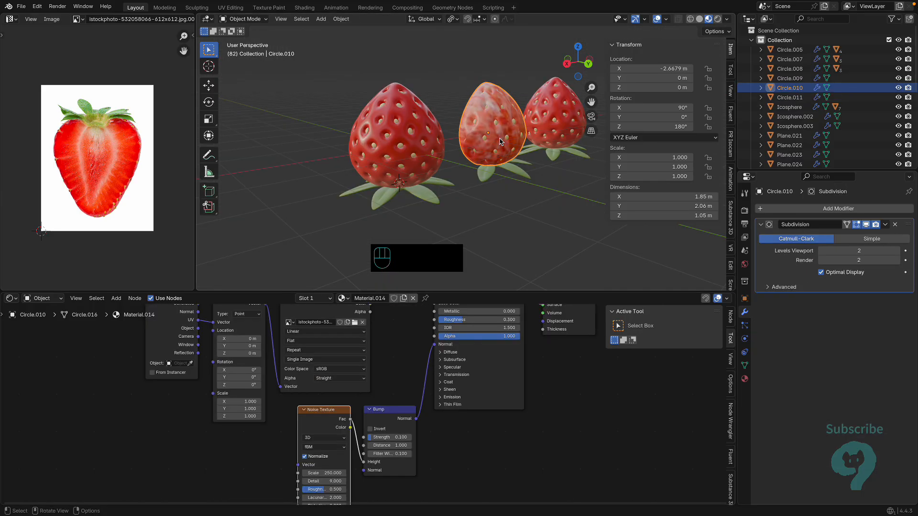
{"action": "key", "text": "KP_Divide"}
{"action": "key", "text": "KP_3"}
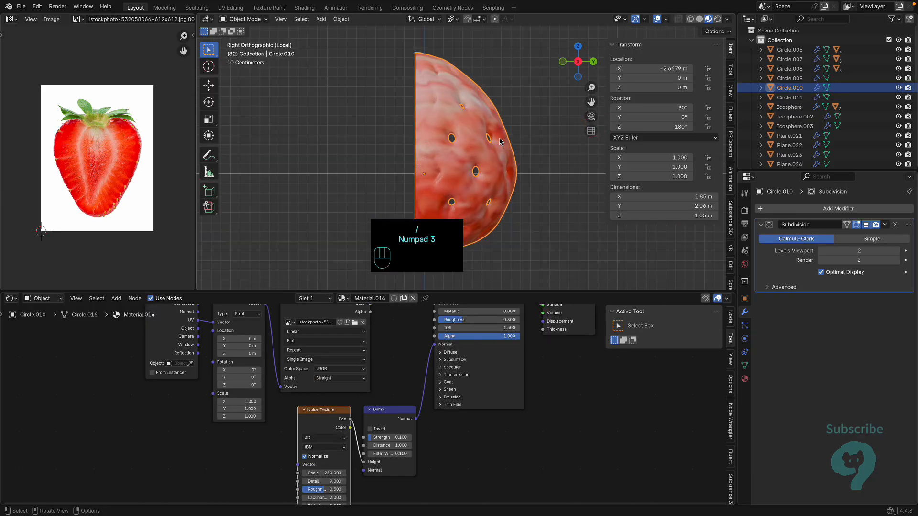
{"action": "key", "text": "Tab"}
{"action": "key", "text": "alt+z"}
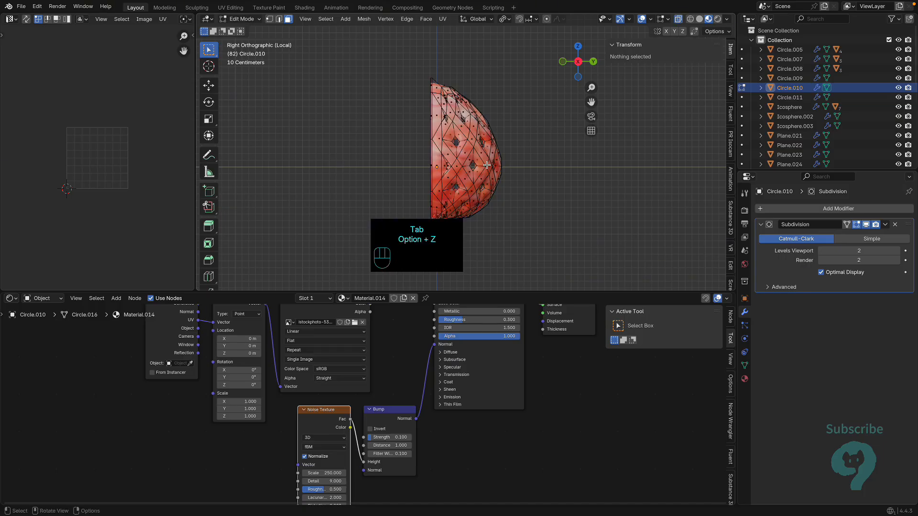
{"action": "left_click_drag", "start_coordinate": [554, 241], "coordinate": [435, 58]}
{"action": "key", "text": "KP_1"}
- Add a second material slot, assign it to the selected outer faces with the strawberry whole material, and leave Edit Mode
{"action": "left_click", "coordinate": [744, 378]}
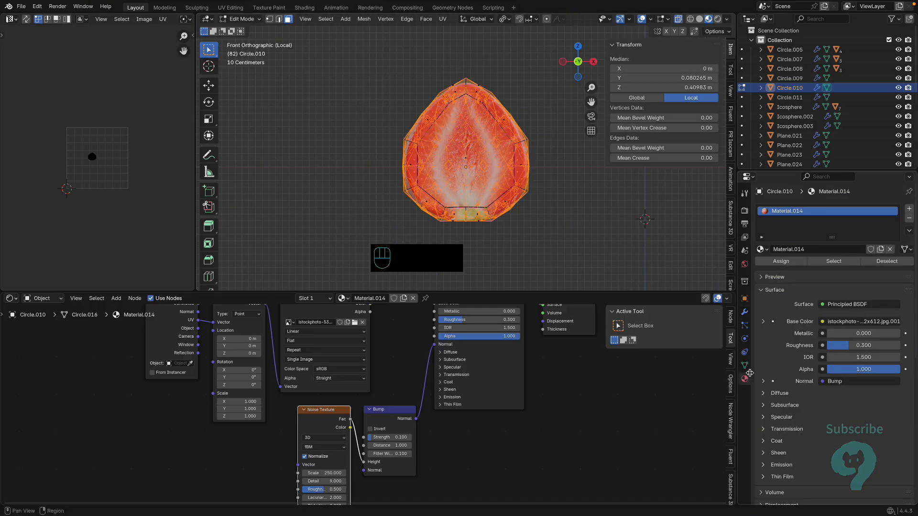
{"action": "left_click", "coordinate": [908, 209]}
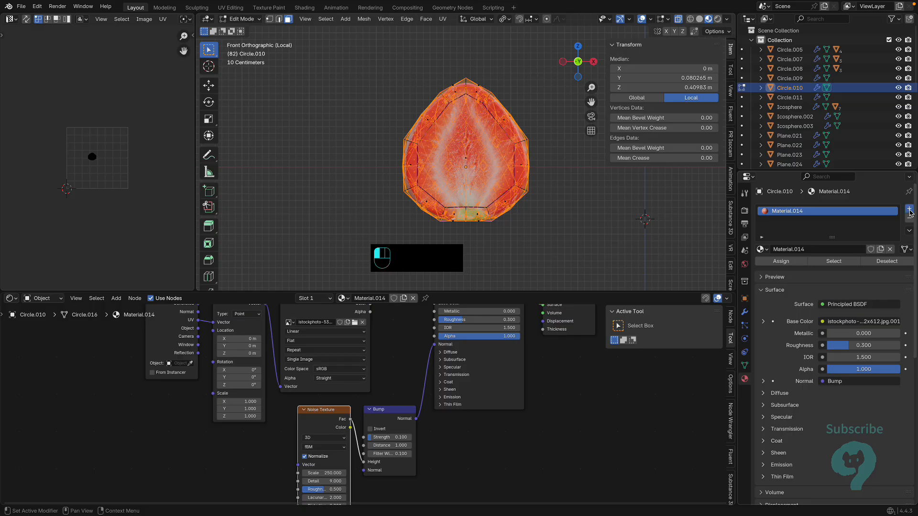
{"action": "left_click", "coordinate": [786, 283]}
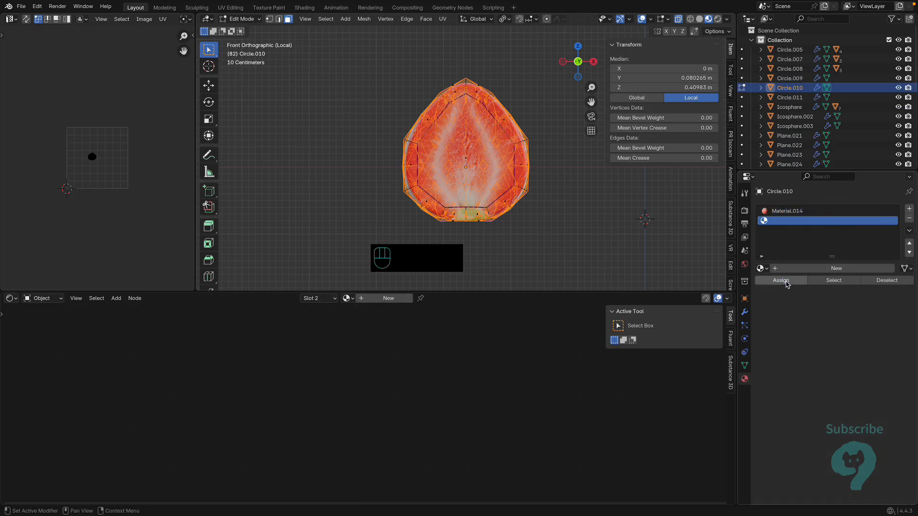
{"action": "left_click", "coordinate": [760, 268]}
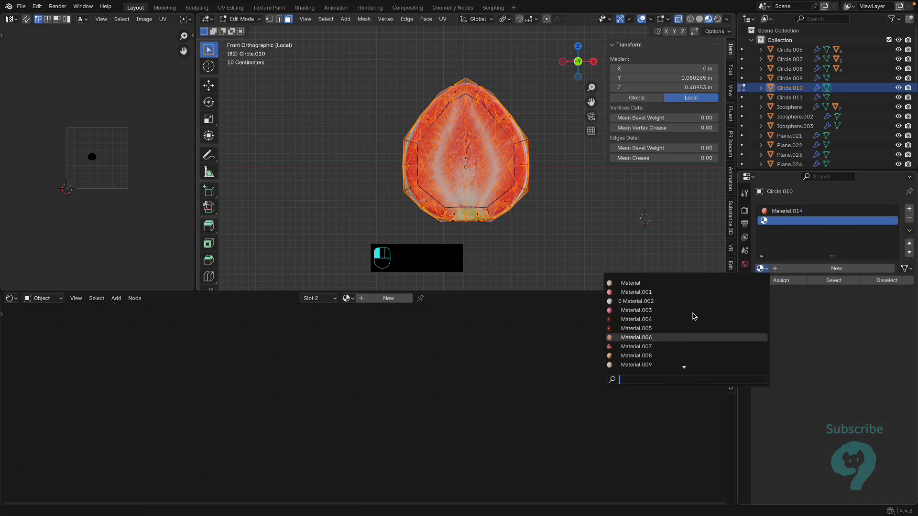
{"action": "scroll", "coordinate": [690, 357], "scroll_direction": "down", "scroll_amount": 6}
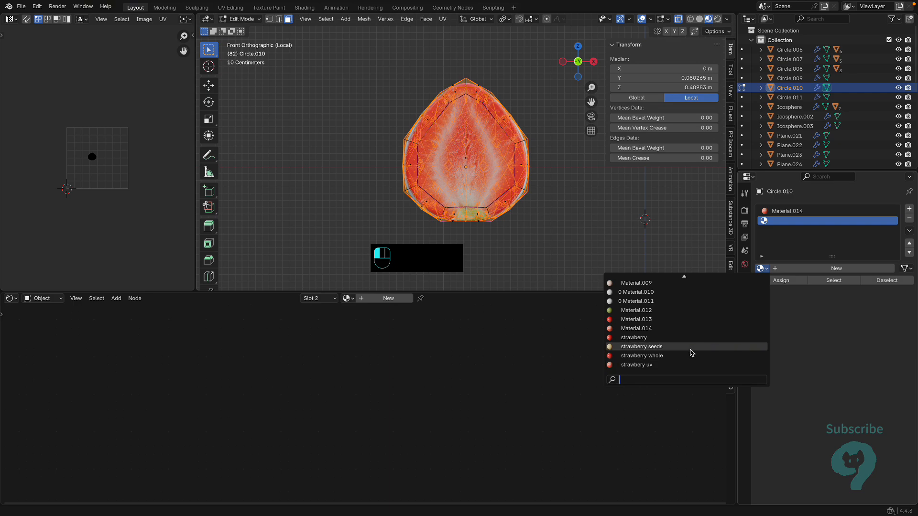
{"action": "left_click", "coordinate": [690, 356]}
{"action": "middle_click_drag", "start_coordinate": [537, 221], "coordinate": [471, 162]}
{"action": "key", "text": "Tab"}
- Make the half strawberry's strawberry whole material a separate copy and connect Separate XYZ's Y output to the Color Ramp's Fac
{"action": "left_click", "coordinate": [476, 165]}
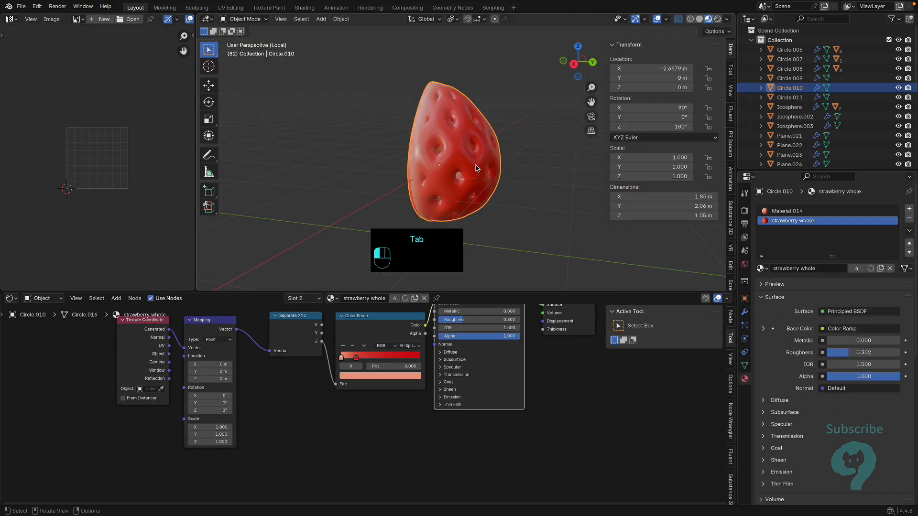
{"action": "left_click", "coordinate": [414, 297]}
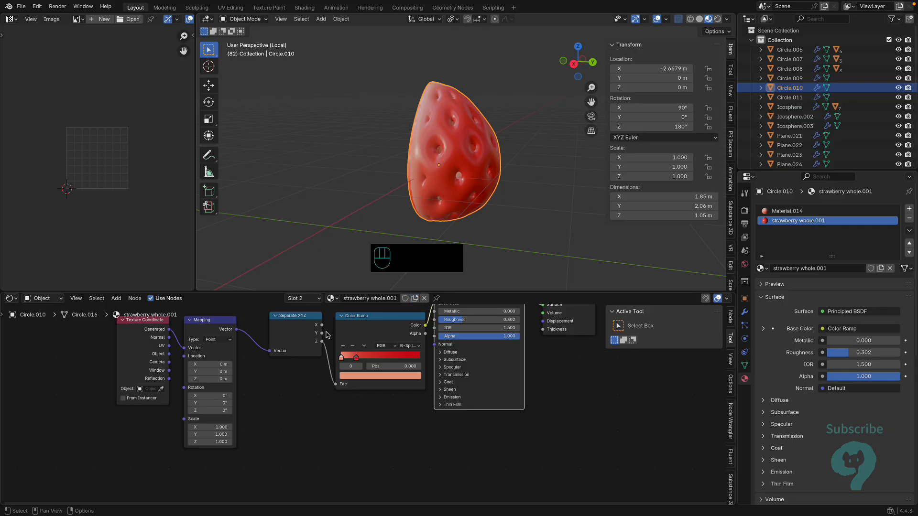
{"action": "left_click_drag", "start_coordinate": [322, 333], "coordinate": [338, 387]}
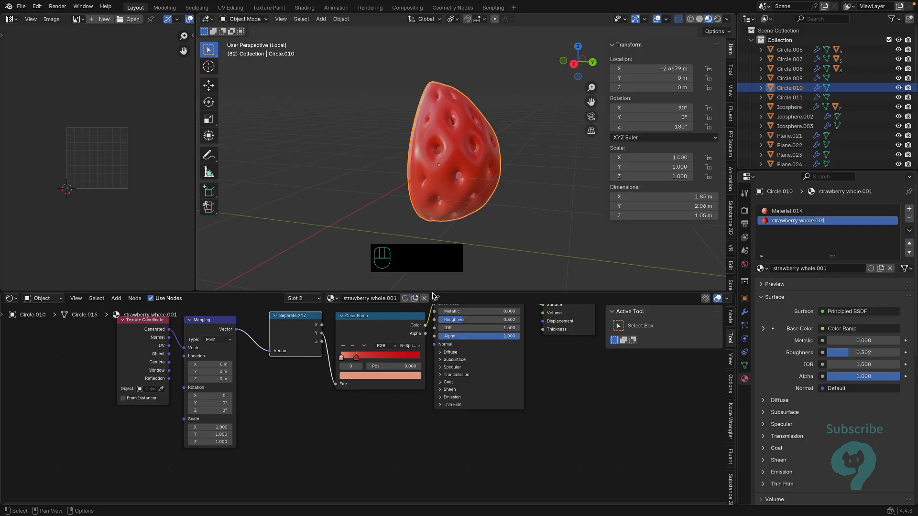
- In Edit Mode, select the half strawberry's central cut face and grow the selection across the whole flat cut surface
{"action": "key", "text": "Tab"}
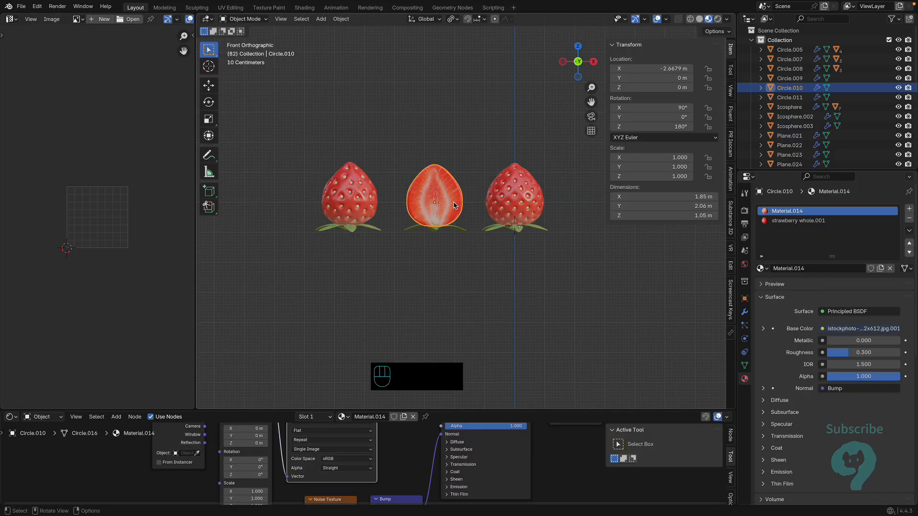
{"action": "middle_click_drag", "start_coordinate": [453, 206], "coordinate": [438, 204]}
{"action": "key", "text": "Tab"}
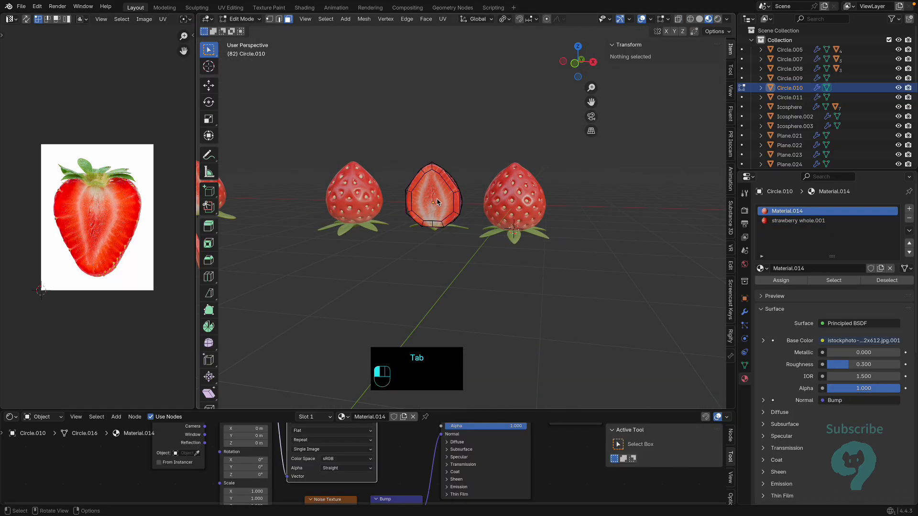
{"action": "left_click", "coordinate": [437, 201]}
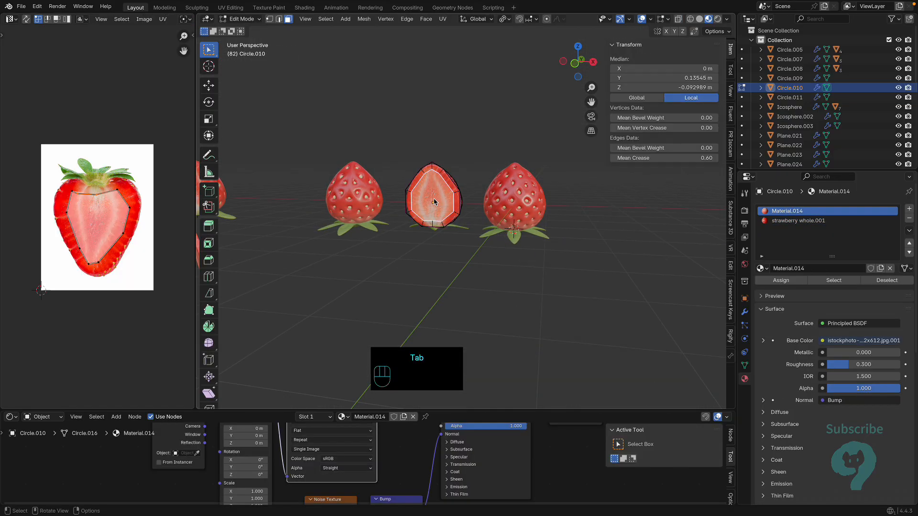
{"action": "key", "text": "super"}
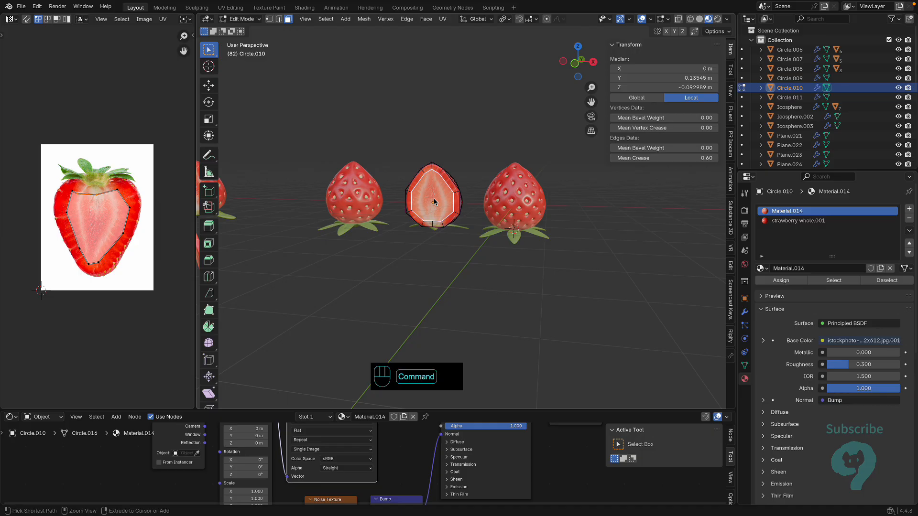
{"action": "key", "text": "super+KP_Add"}
{"action": "key", "text": "super+KP_Add"}
- Duplicate the selected cut-surface faces in place and separate the selection into its own object
{"action": "key", "text": "shift+d"}
{"action": "right_click", "coordinate": [444, 204]}
{"action": "key", "text": "p"}
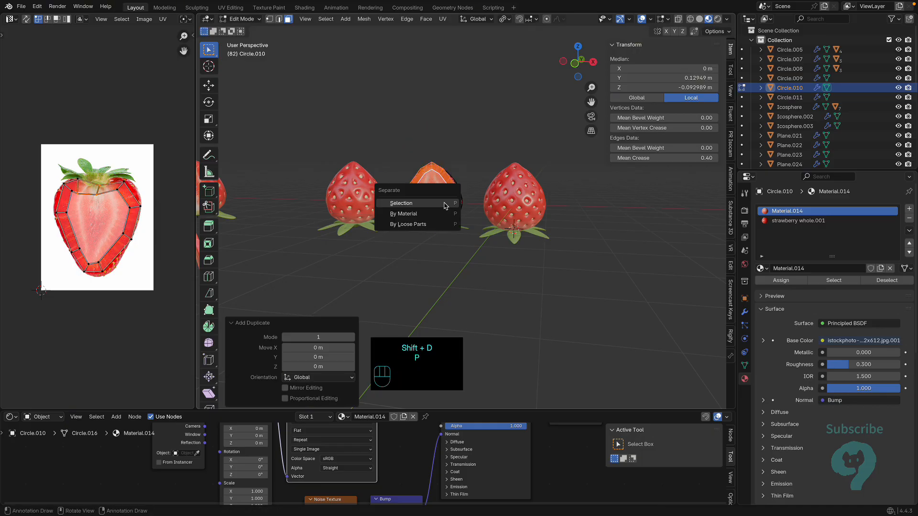
{"action": "left_click", "coordinate": [445, 206]}
{"action": "key", "text": "g"}
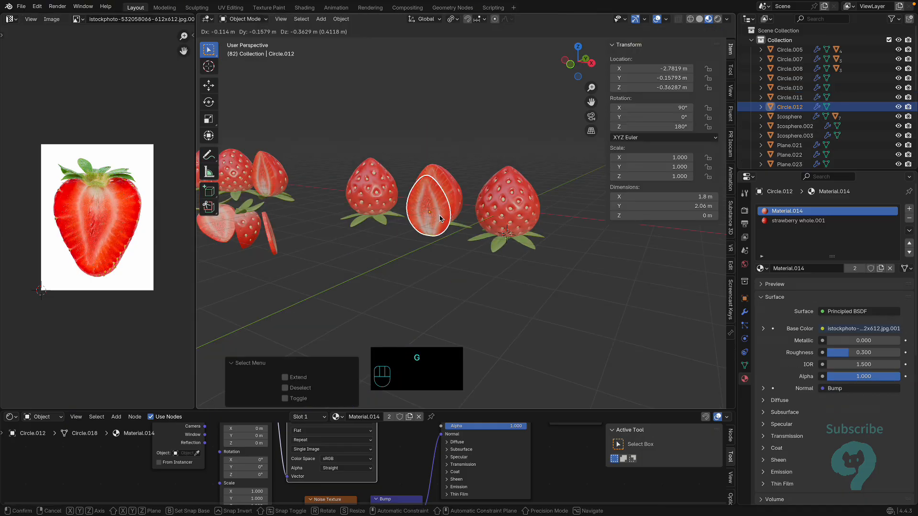
{"action": "right_click", "coordinate": [449, 210]}
{"action": "middle_click_drag", "start_coordinate": [470, 210], "coordinate": [455, 209]}
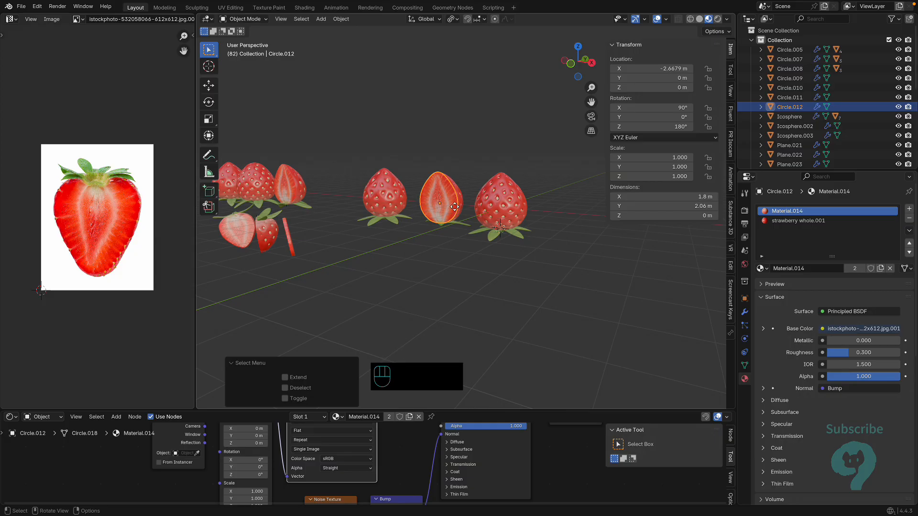
- Move the separated cut-face object down along Z to sit below the half strawberry
{"action": "key", "text": "g"}
{"action": "key", "text": "z"}
{"action": "left_click", "coordinate": [455, 274]}
- Extrude all faces of the separated cut face about 0.3 m along their normal into a thick strawberry slice, and leave Edit Mode
{"action": "key", "text": "Tab"}
{"action": "middle_click_drag", "start_coordinate": [455, 275], "coordinate": [483, 279]}
{"action": "key", "text": "a"}
{"action": "key", "text": "e"}
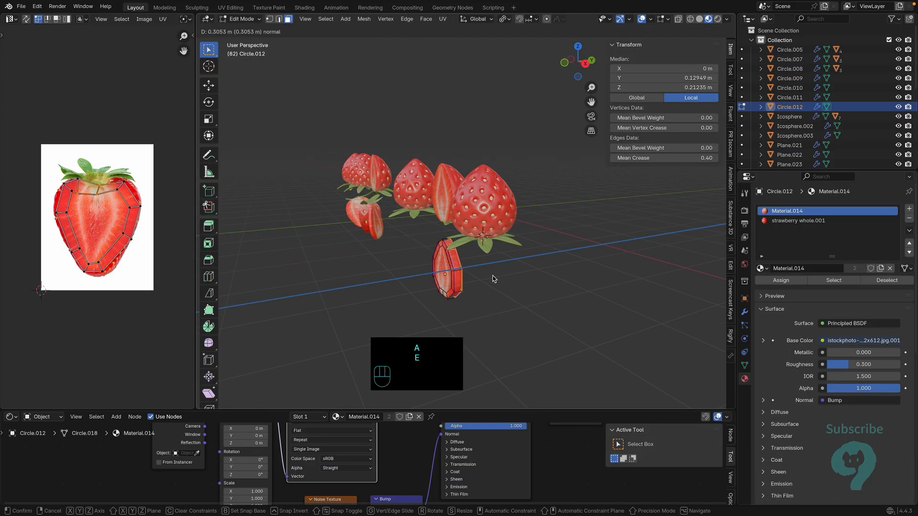
{"action": "left_click", "coordinate": [490, 276]}
{"action": "key", "text": "Tab"}
{"action": "key", "text": "KP_1"}
- Select the seeds object of the whole strawberry beside the half strawberry and apply its Solidify modifier
{"action": "left_click", "coordinate": [327, 231]}
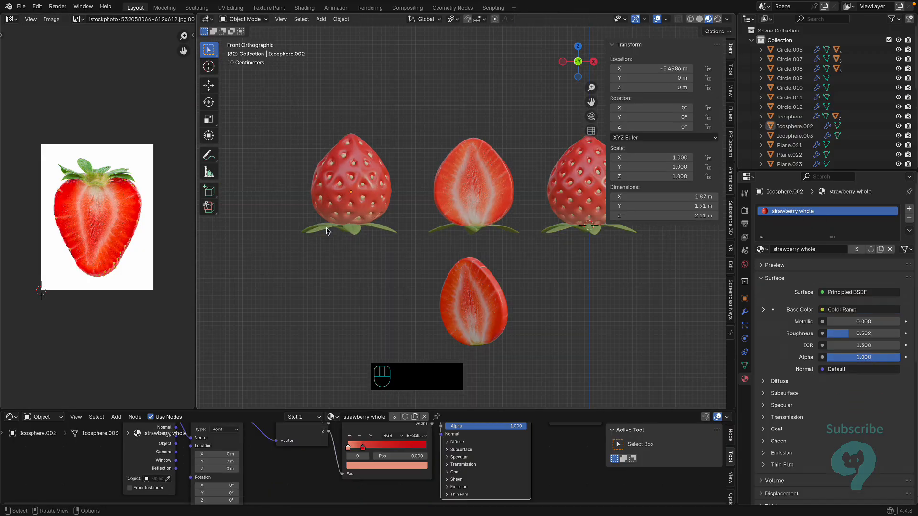
{"action": "left_click_drag", "start_coordinate": [317, 140], "coordinate": [403, 269]}
{"action": "left_click", "coordinate": [352, 178]}
{"action": "left_click", "coordinate": [396, 163]}
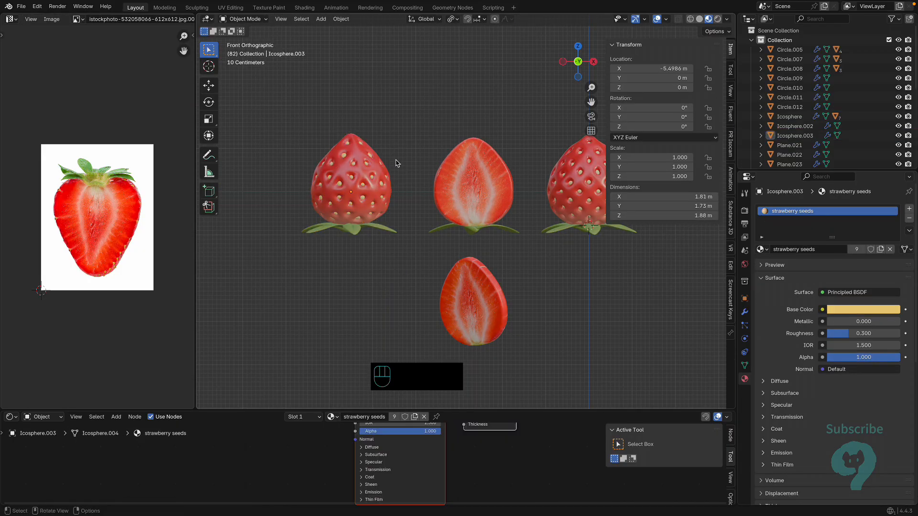
{"action": "left_click", "coordinate": [349, 181]}
{"action": "left_click", "coordinate": [350, 181]}
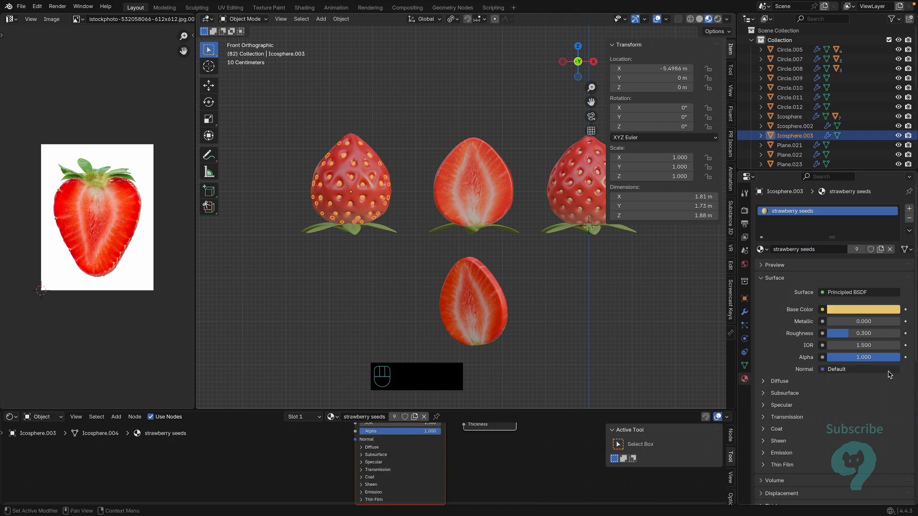
{"action": "left_click", "coordinate": [744, 311]}
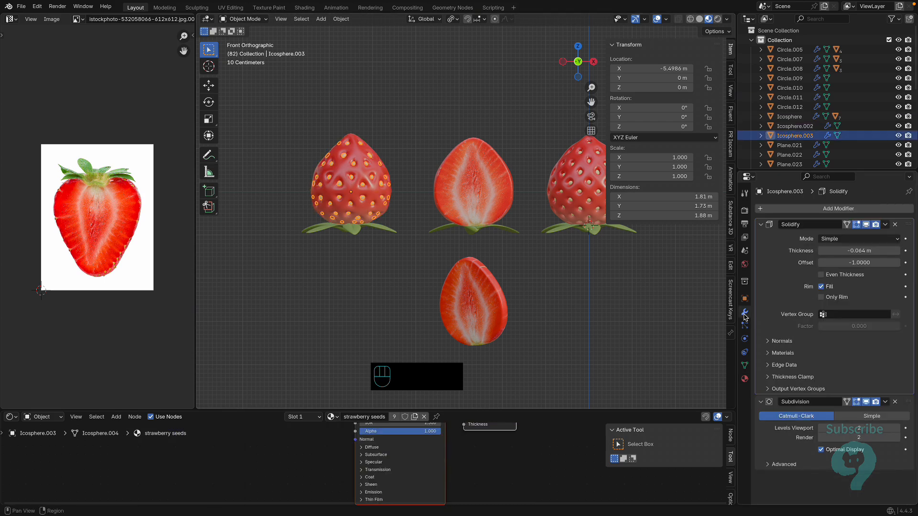
{"action": "left_click", "coordinate": [884, 225]}
{"action": "left_click", "coordinate": [856, 239]}
- Select that strawberry's body together with its seeds and join them into a single object
{"action": "left_click_drag", "start_coordinate": [296, 117], "coordinate": [392, 203]}
{"action": "key", "text": "super+j"}
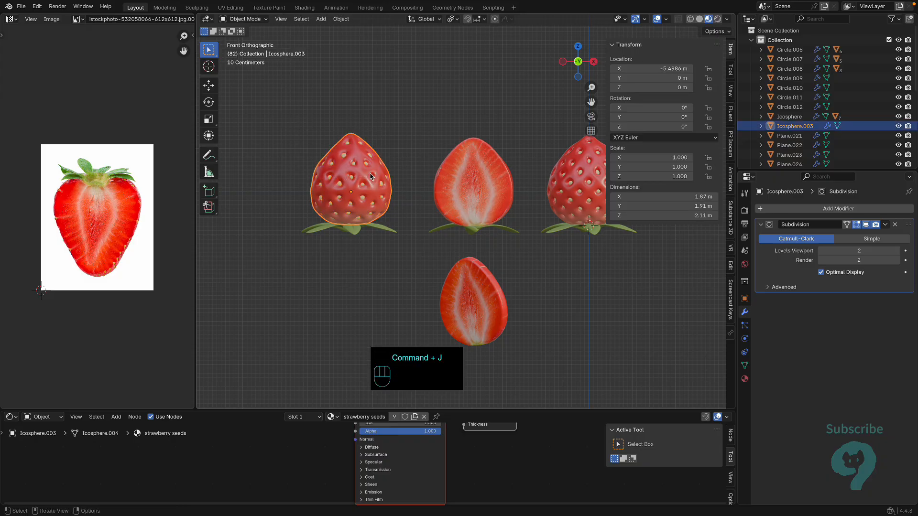
{"action": "key", "text": "g"}
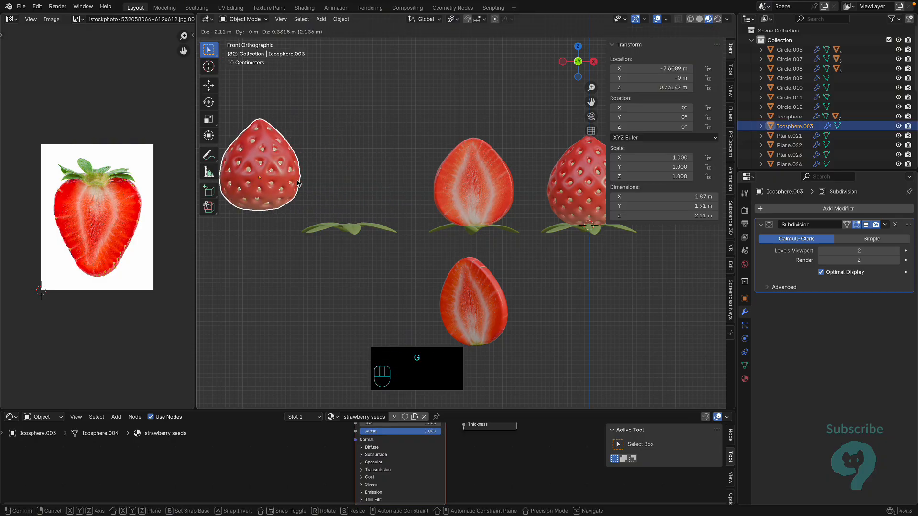
{"action": "right_click", "coordinate": [377, 198]}
- Add the leaves to the selection and parent them to the joined strawberry with Object (Keep Transform)
{"action": "key", "text": "KP_1"}
{"action": "left_click", "coordinate": [380, 197]}
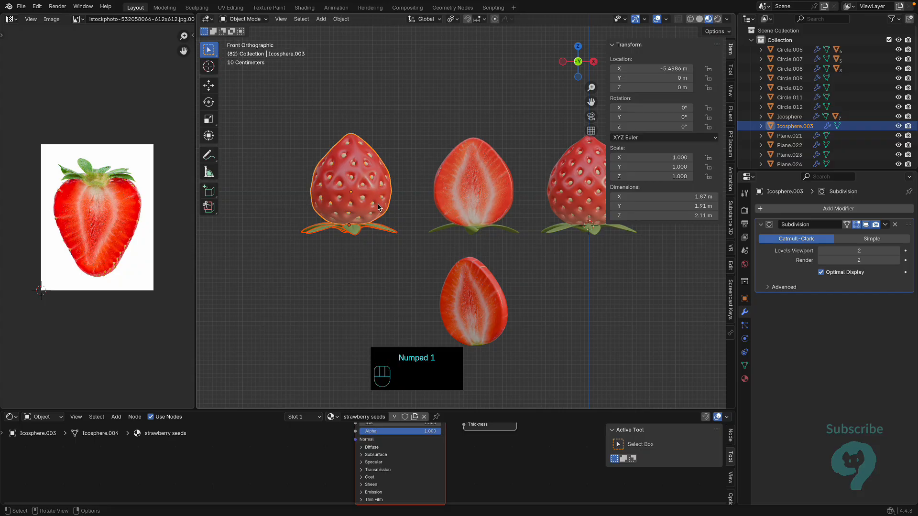
{"action": "key", "text": "super+p"}
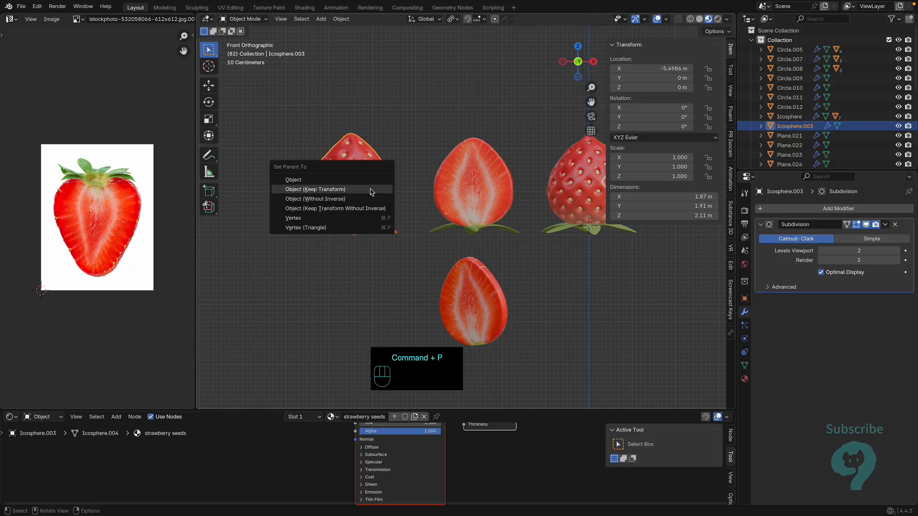
{"action": "left_click", "coordinate": [371, 191]}
{"action": "key", "text": "g"}
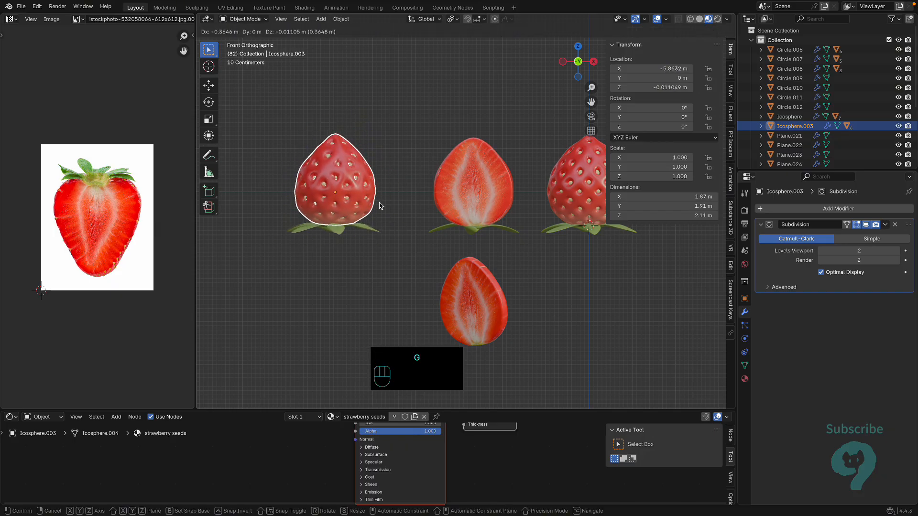
{"action": "key", "text": "Escape"}
{"action": "scroll", "coordinate": [461, 300], "scroll_direction": "down", "scroll_amount": 2}
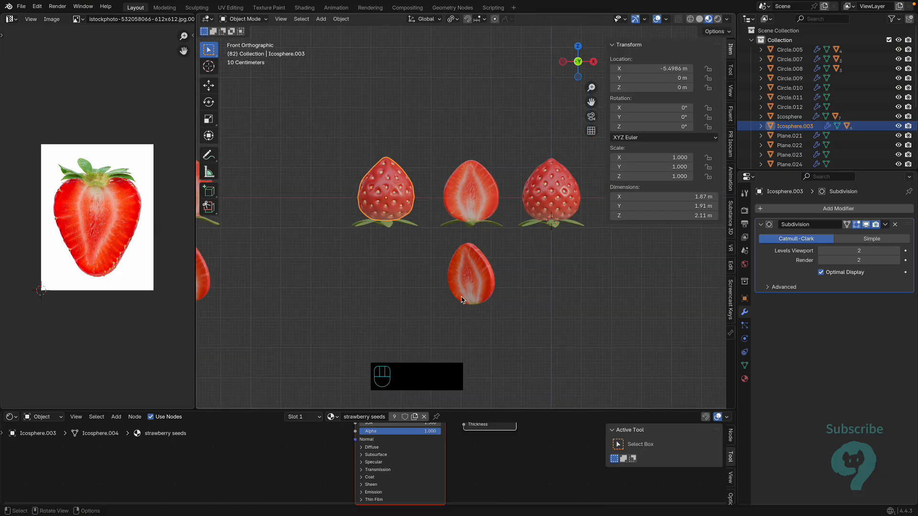